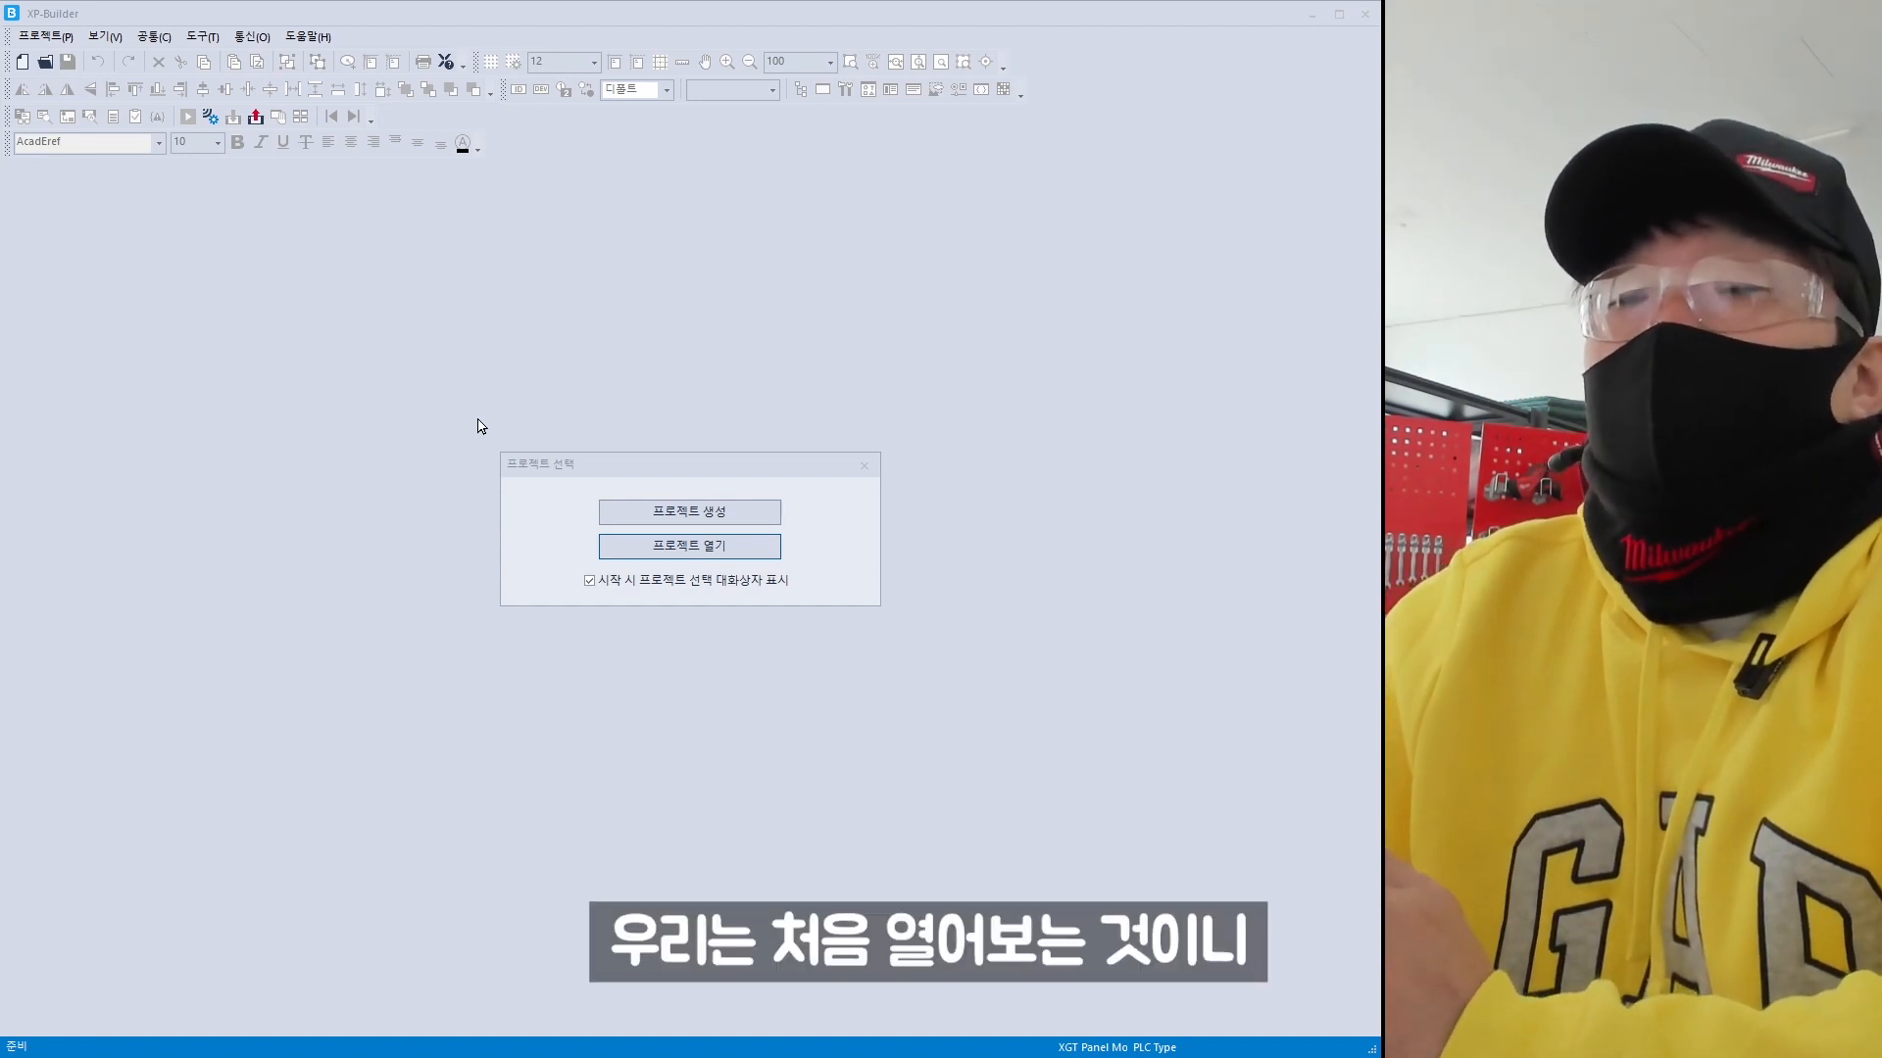
- Start a new project for an eXP Series panel, model eXP40-TTA
click(719, 518)
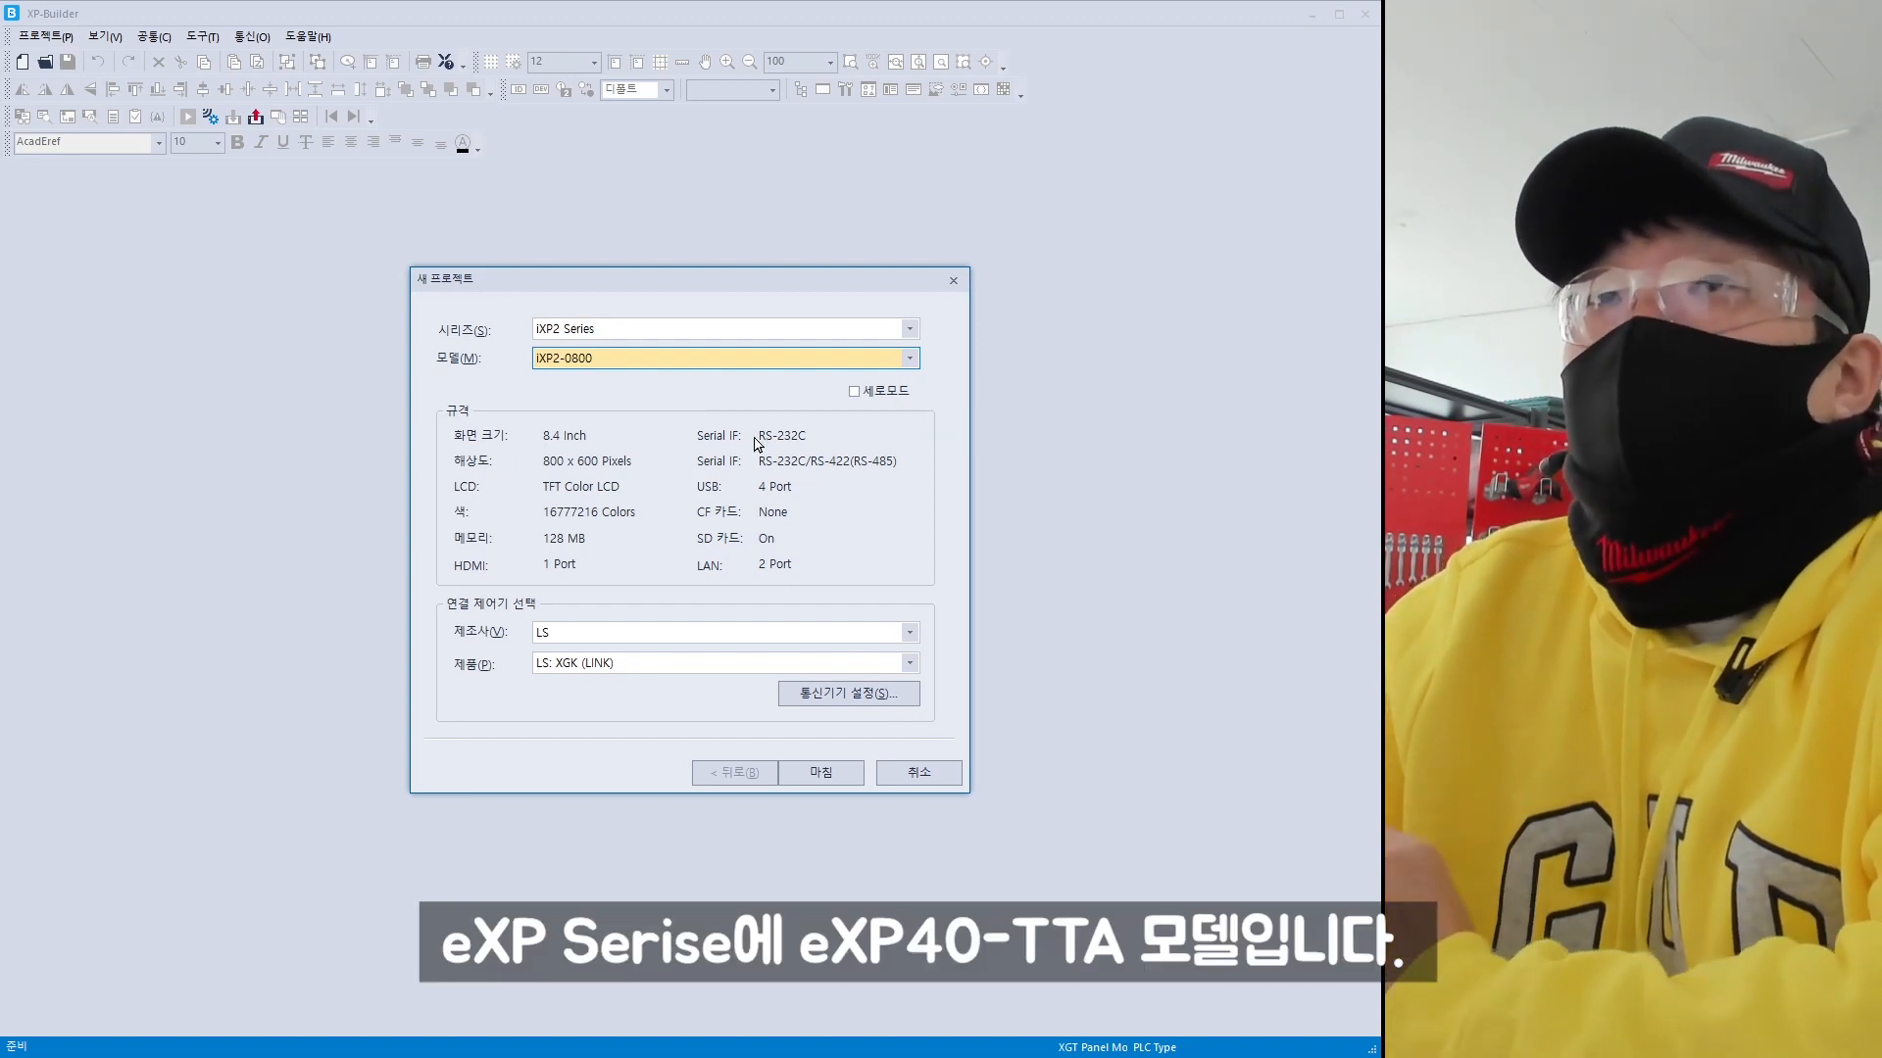
click(805, 331)
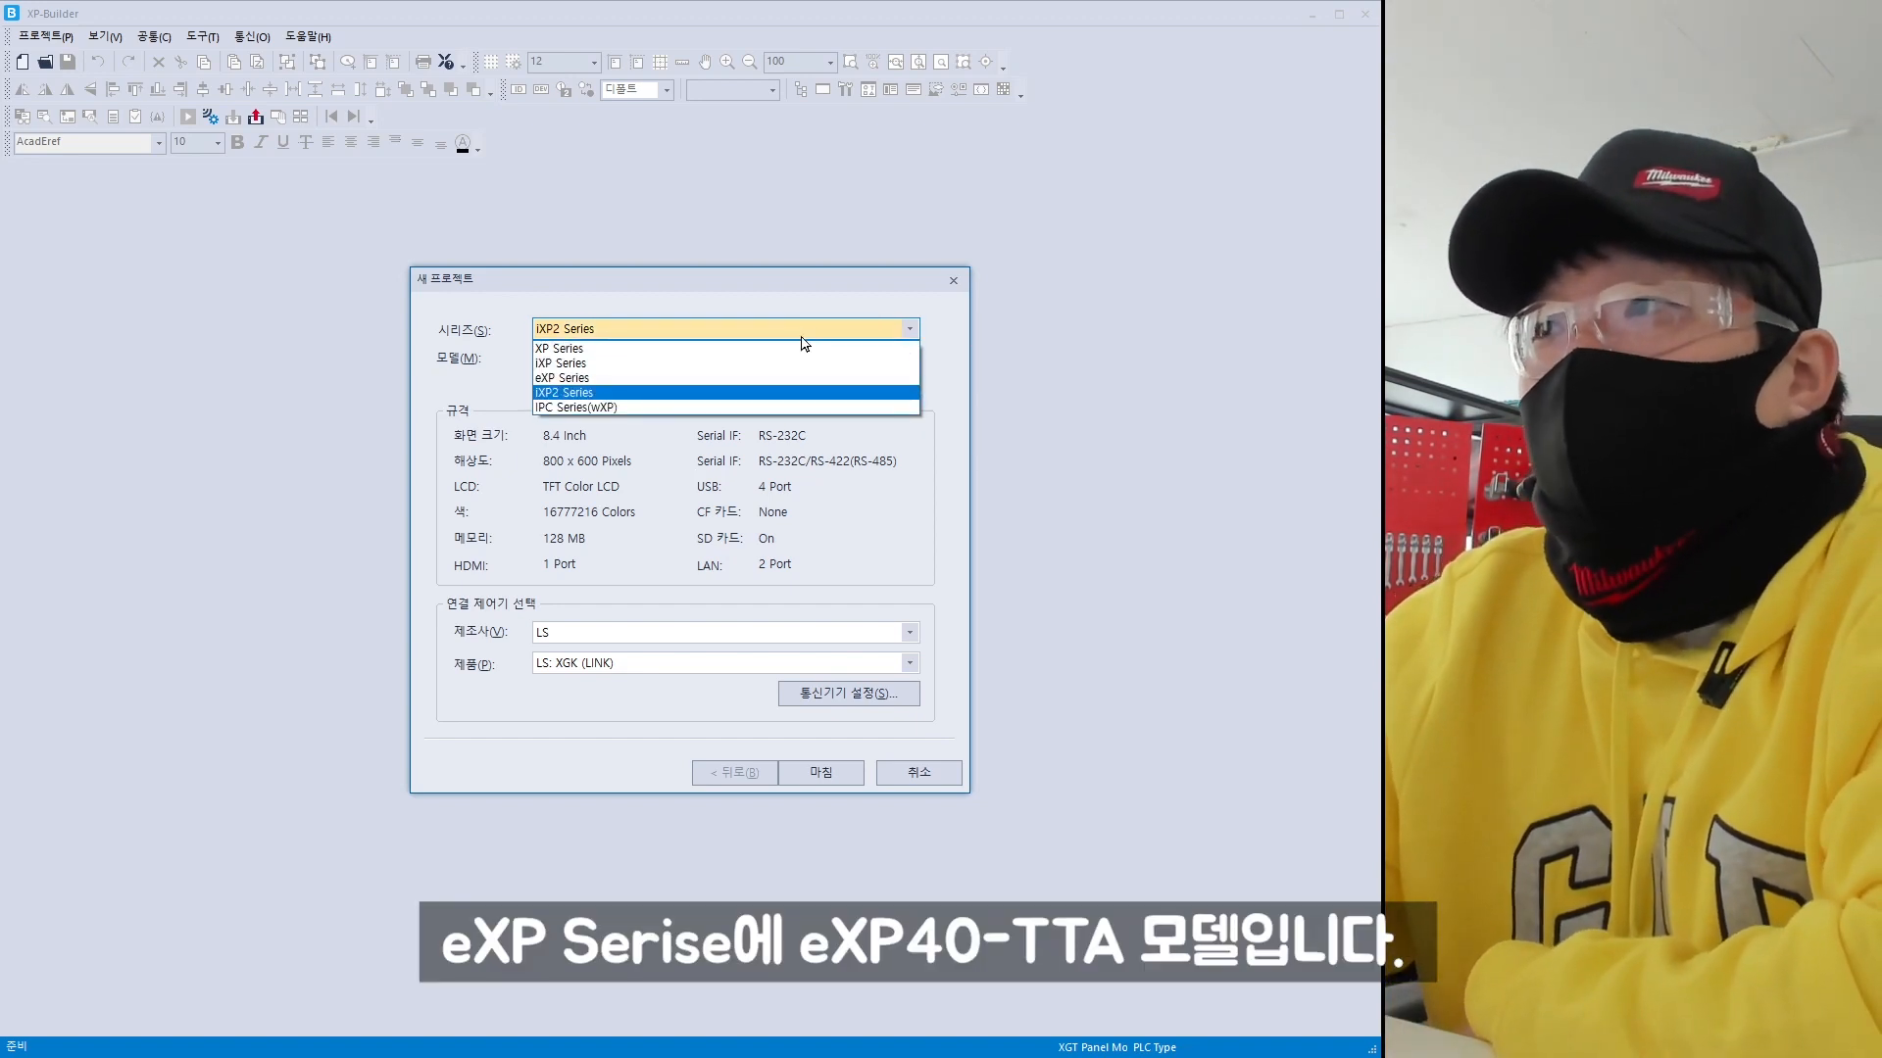
click(784, 377)
click(784, 359)
click(784, 378)
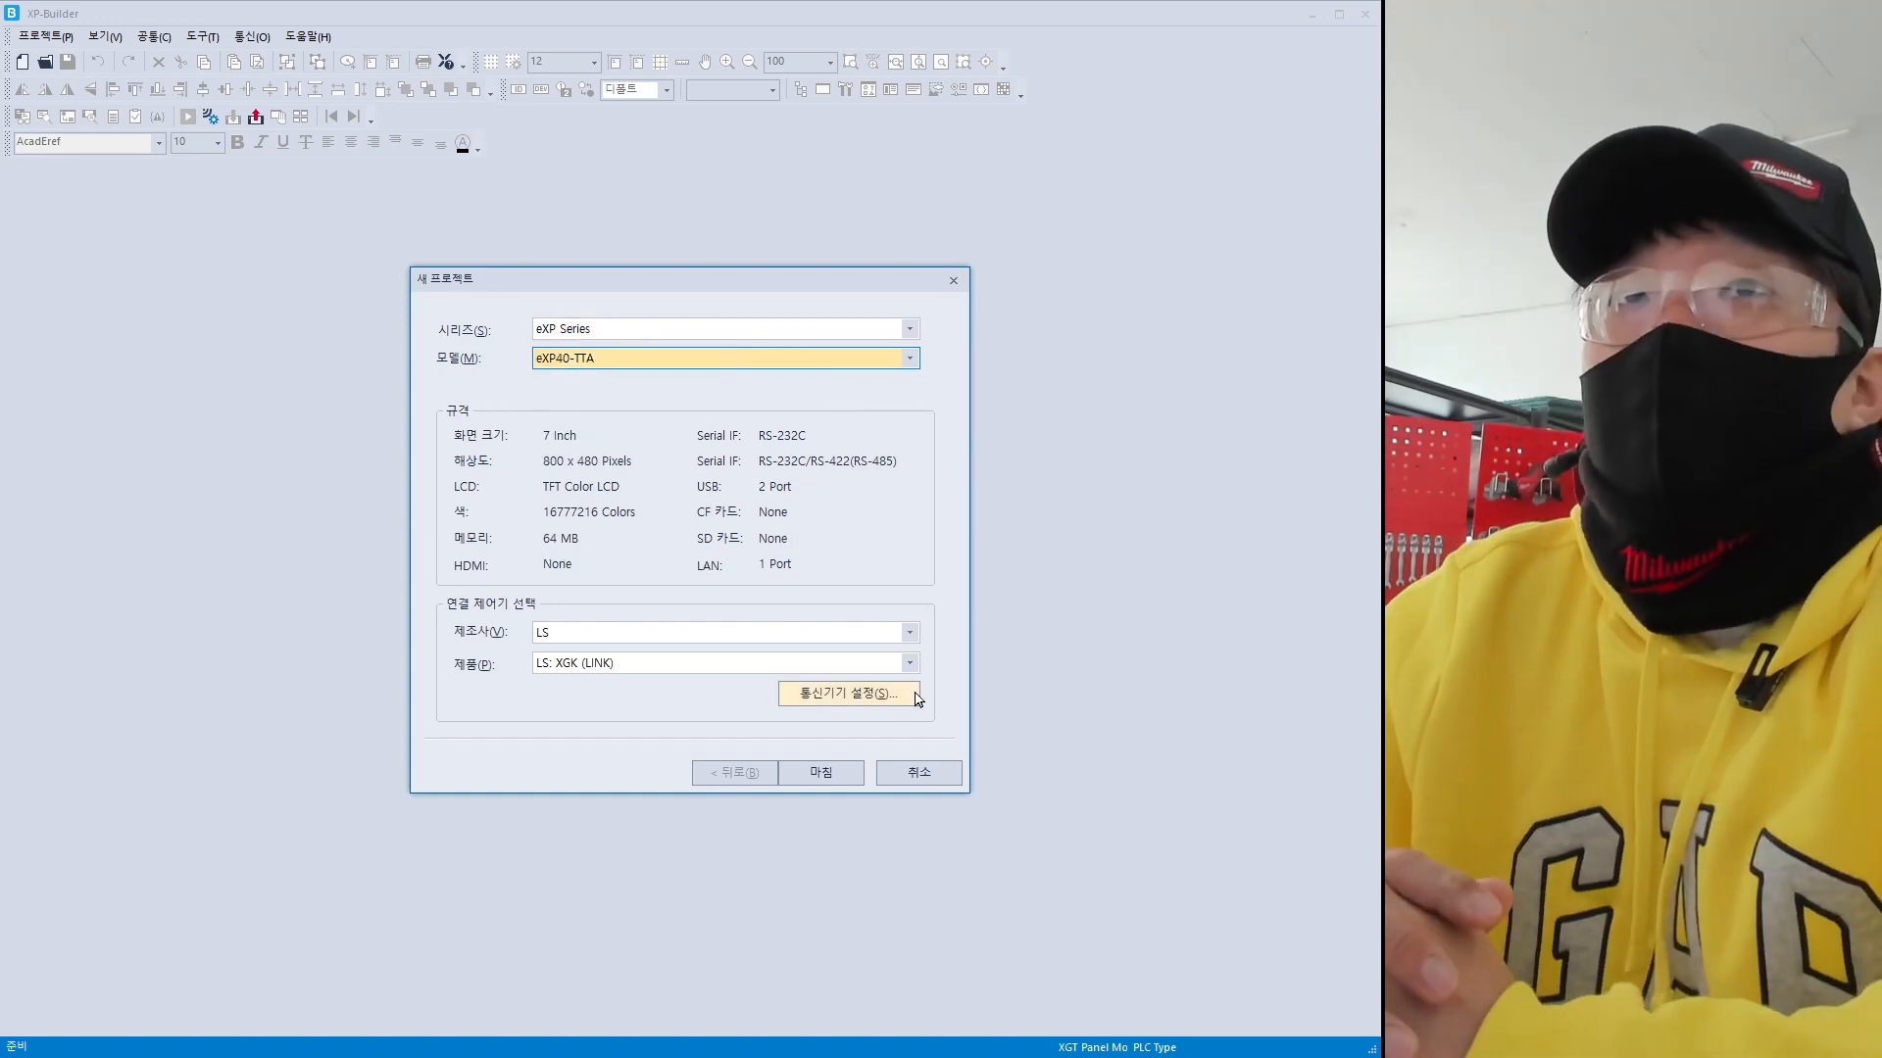
- Look through the LS controller products, keep LS: XGK (LINK), and open the communication device settings
click(715, 665)
click(715, 673)
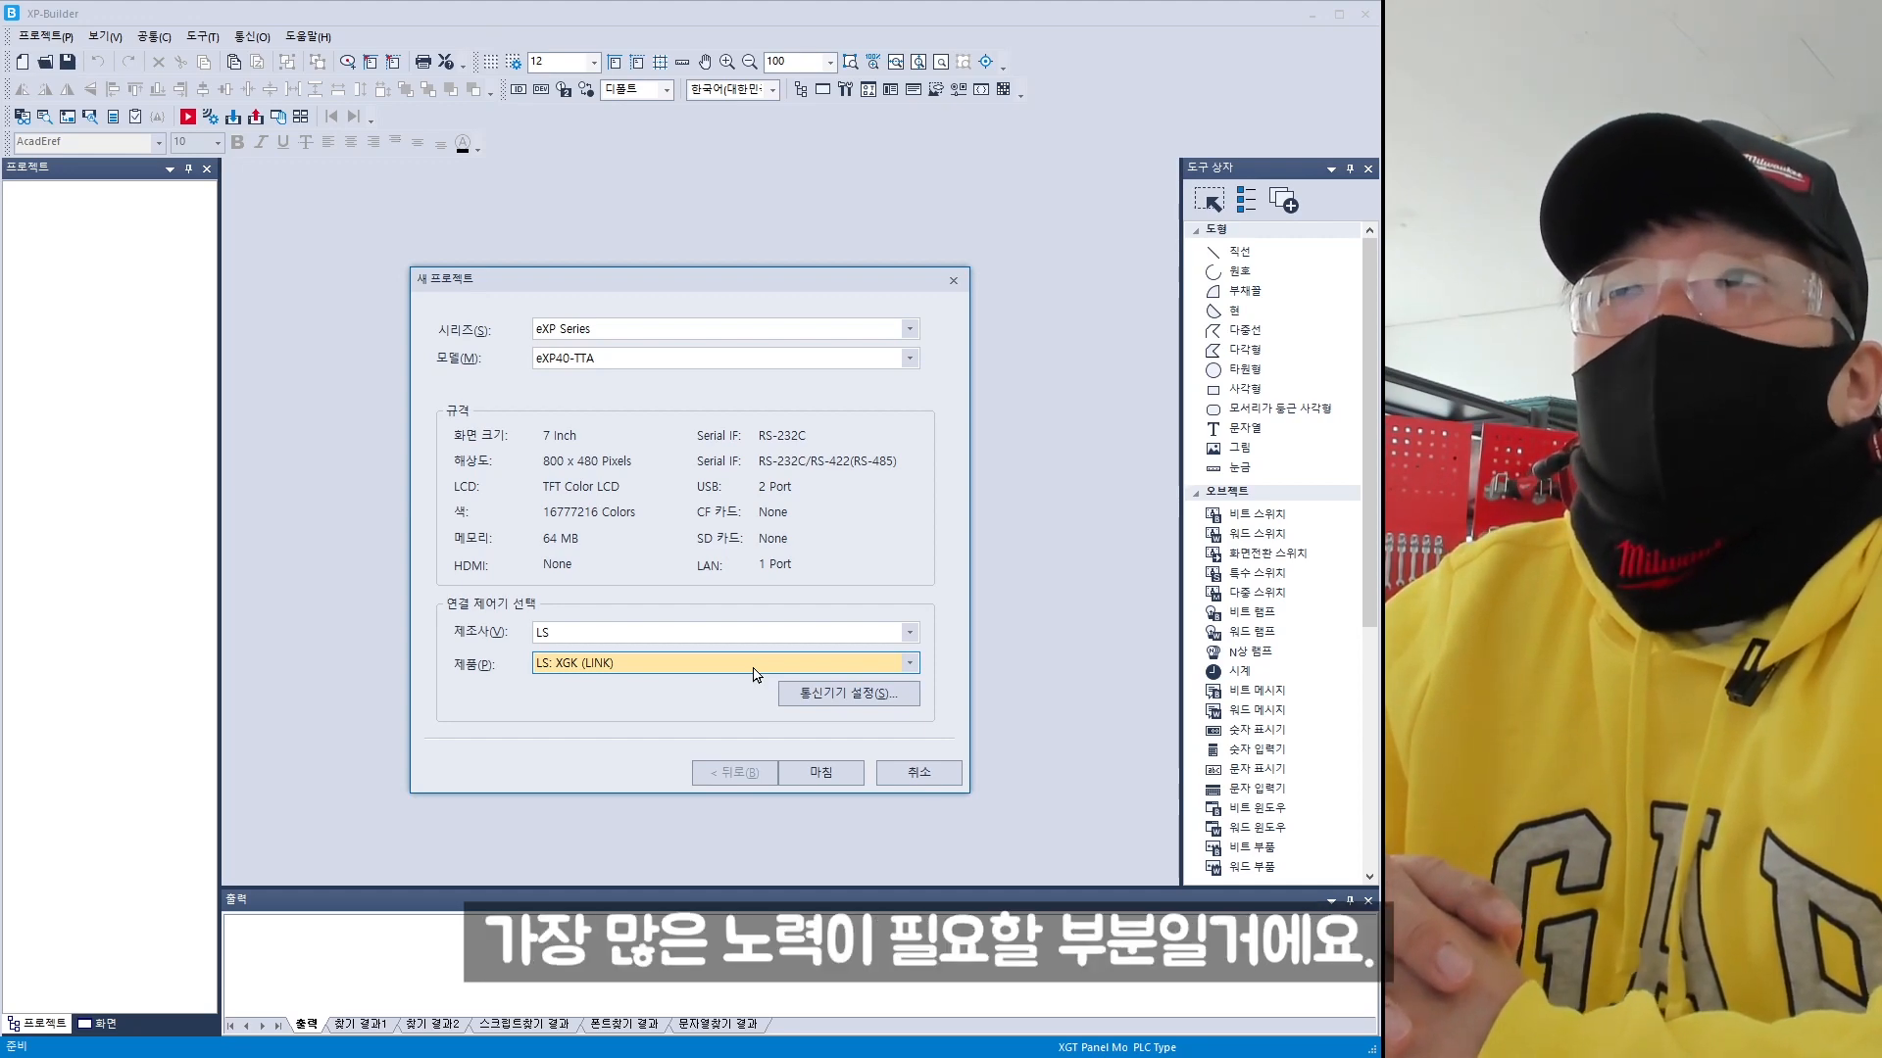
click(895, 663)
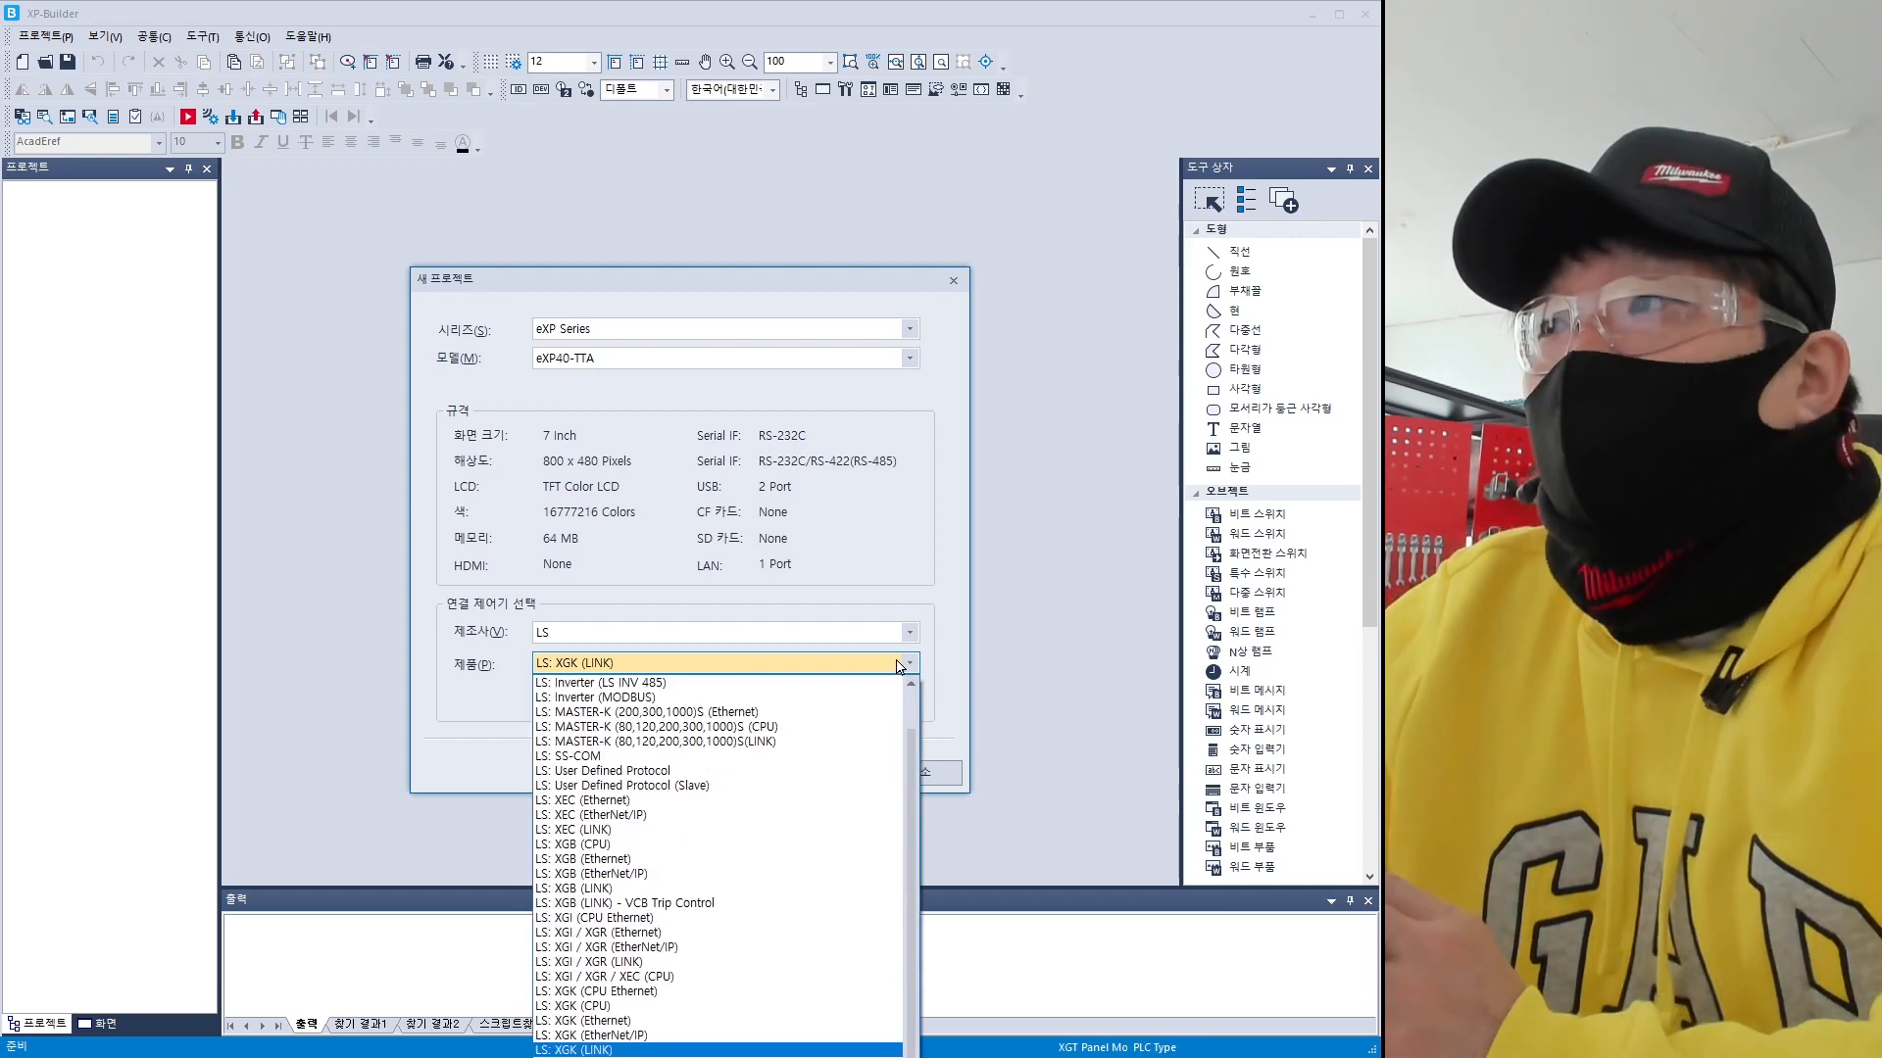
click(904, 665)
click(887, 699)
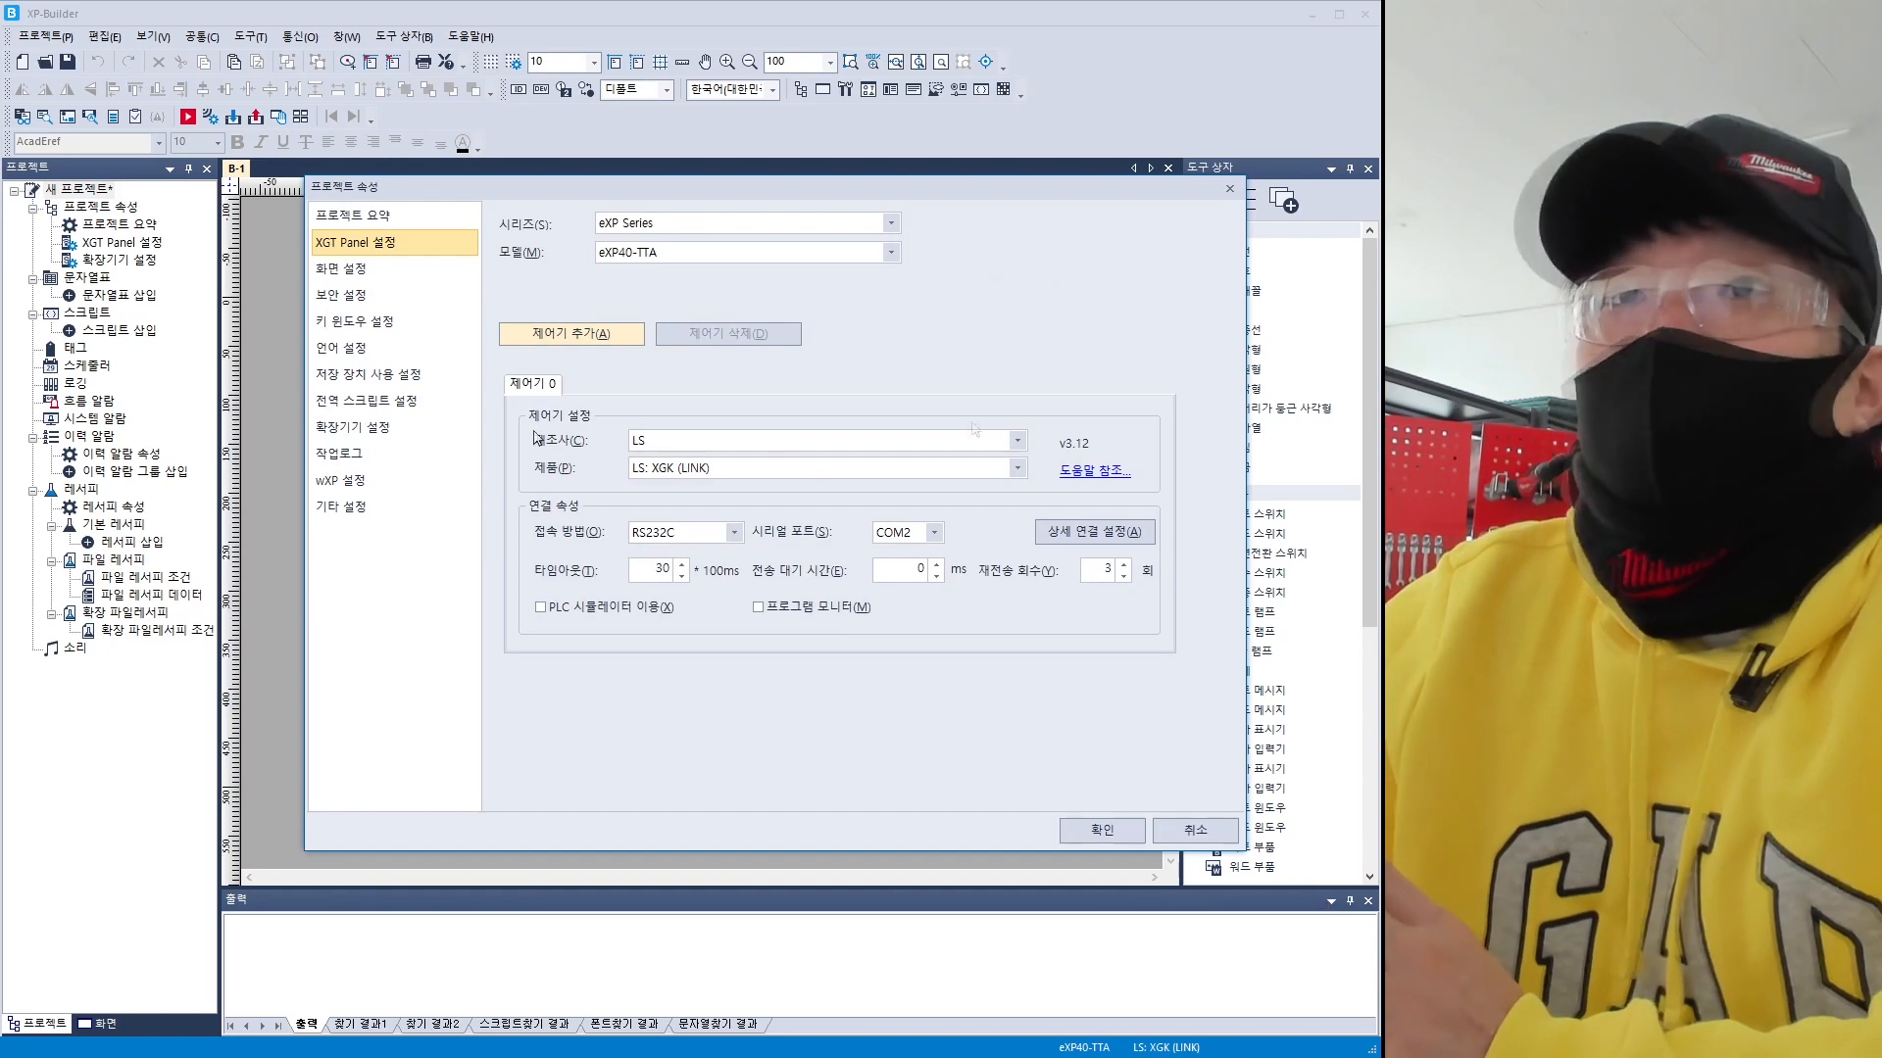
- Open the help manual for the selected controller and read which connection methods and modules the XGK PLC supports
click(1096, 472)
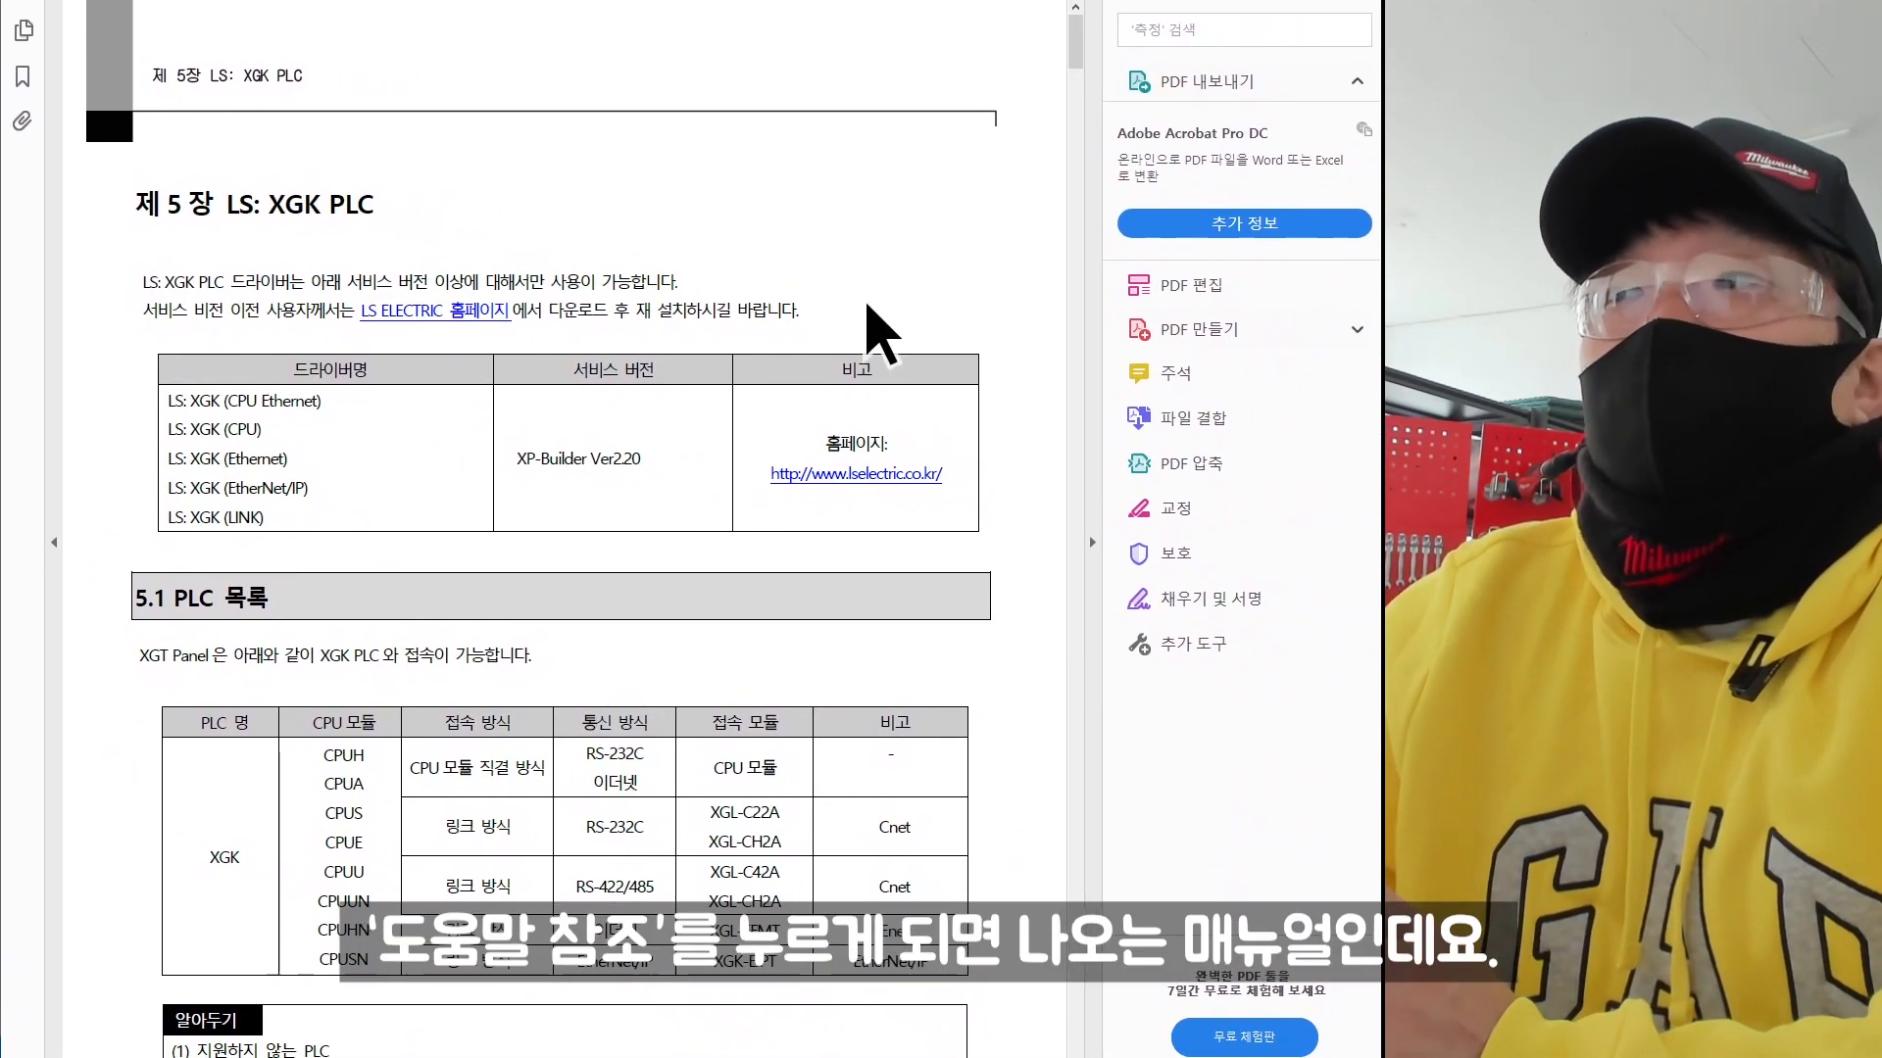
scroll(602, 686, down, 1)
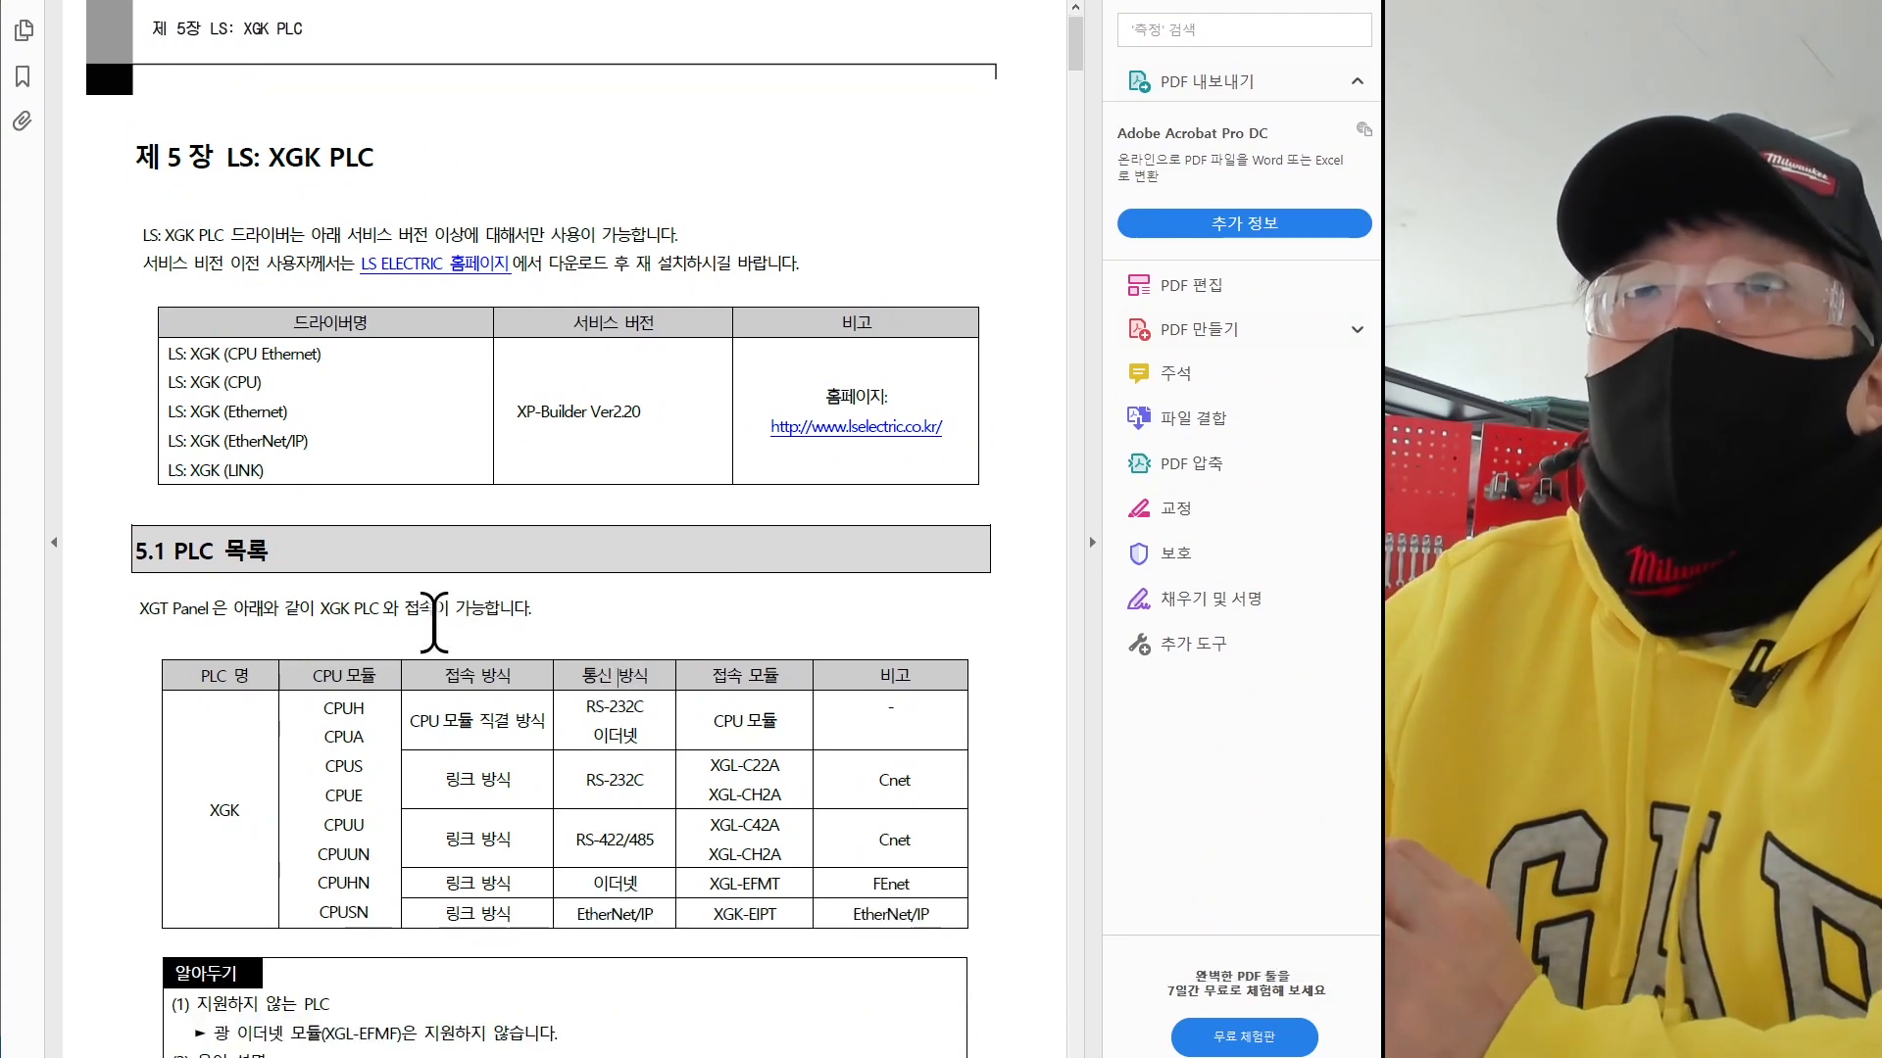
scroll(434, 622, down, 7)
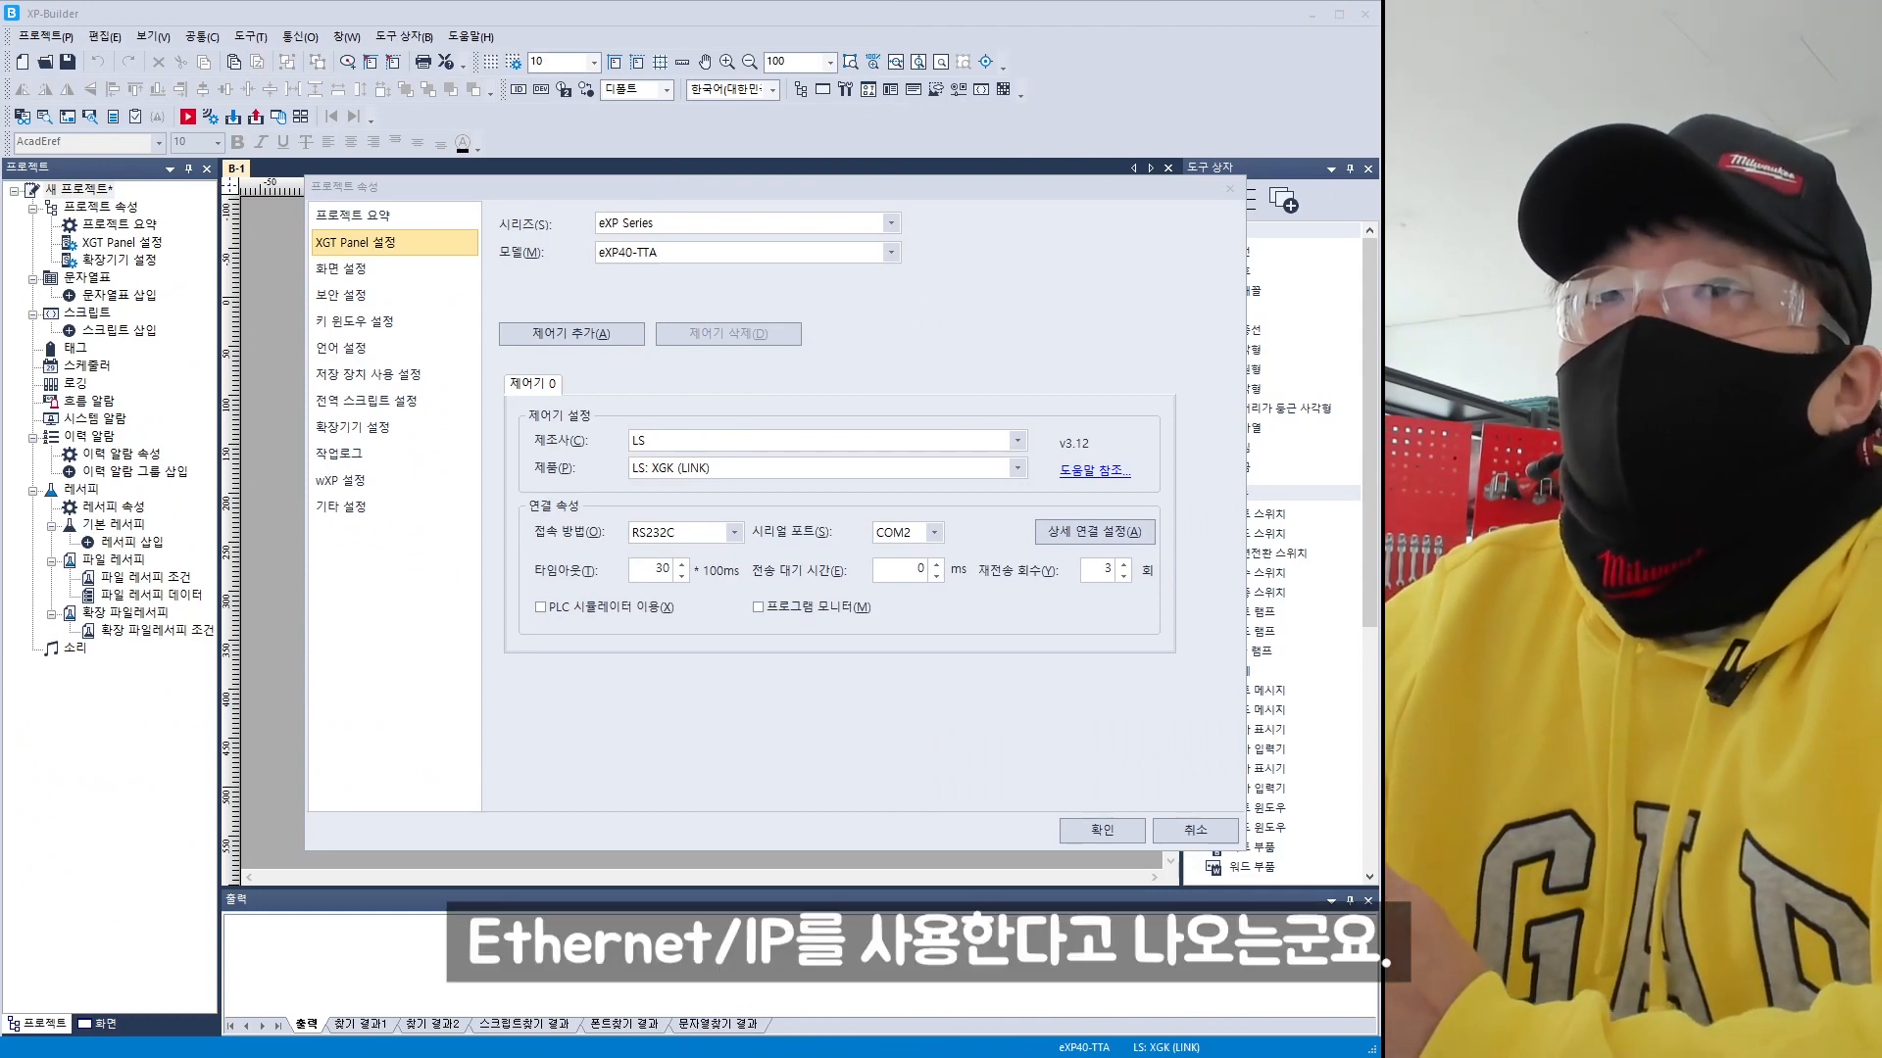
- Set the controller product to LS: XGK (EtherNet/IP), check its detailed connection settings, and apply the project properties
click(894, 469)
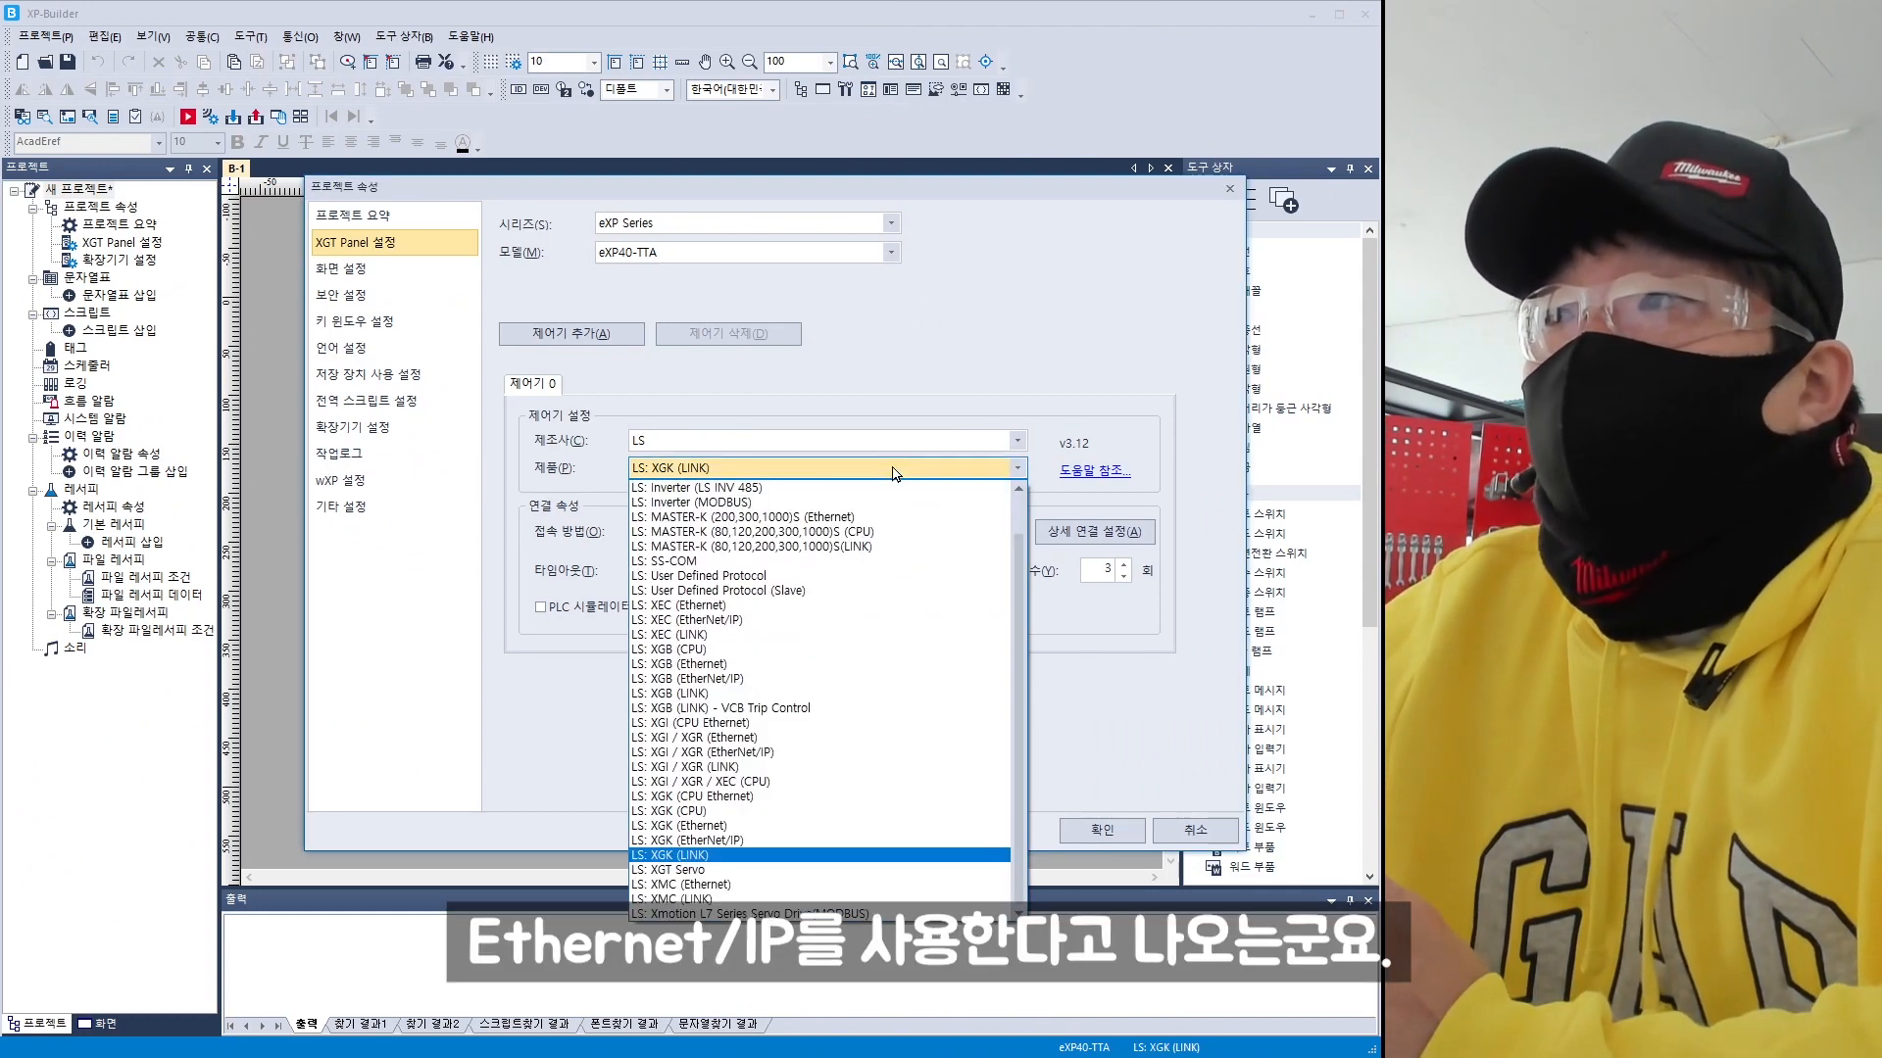
click(817, 841)
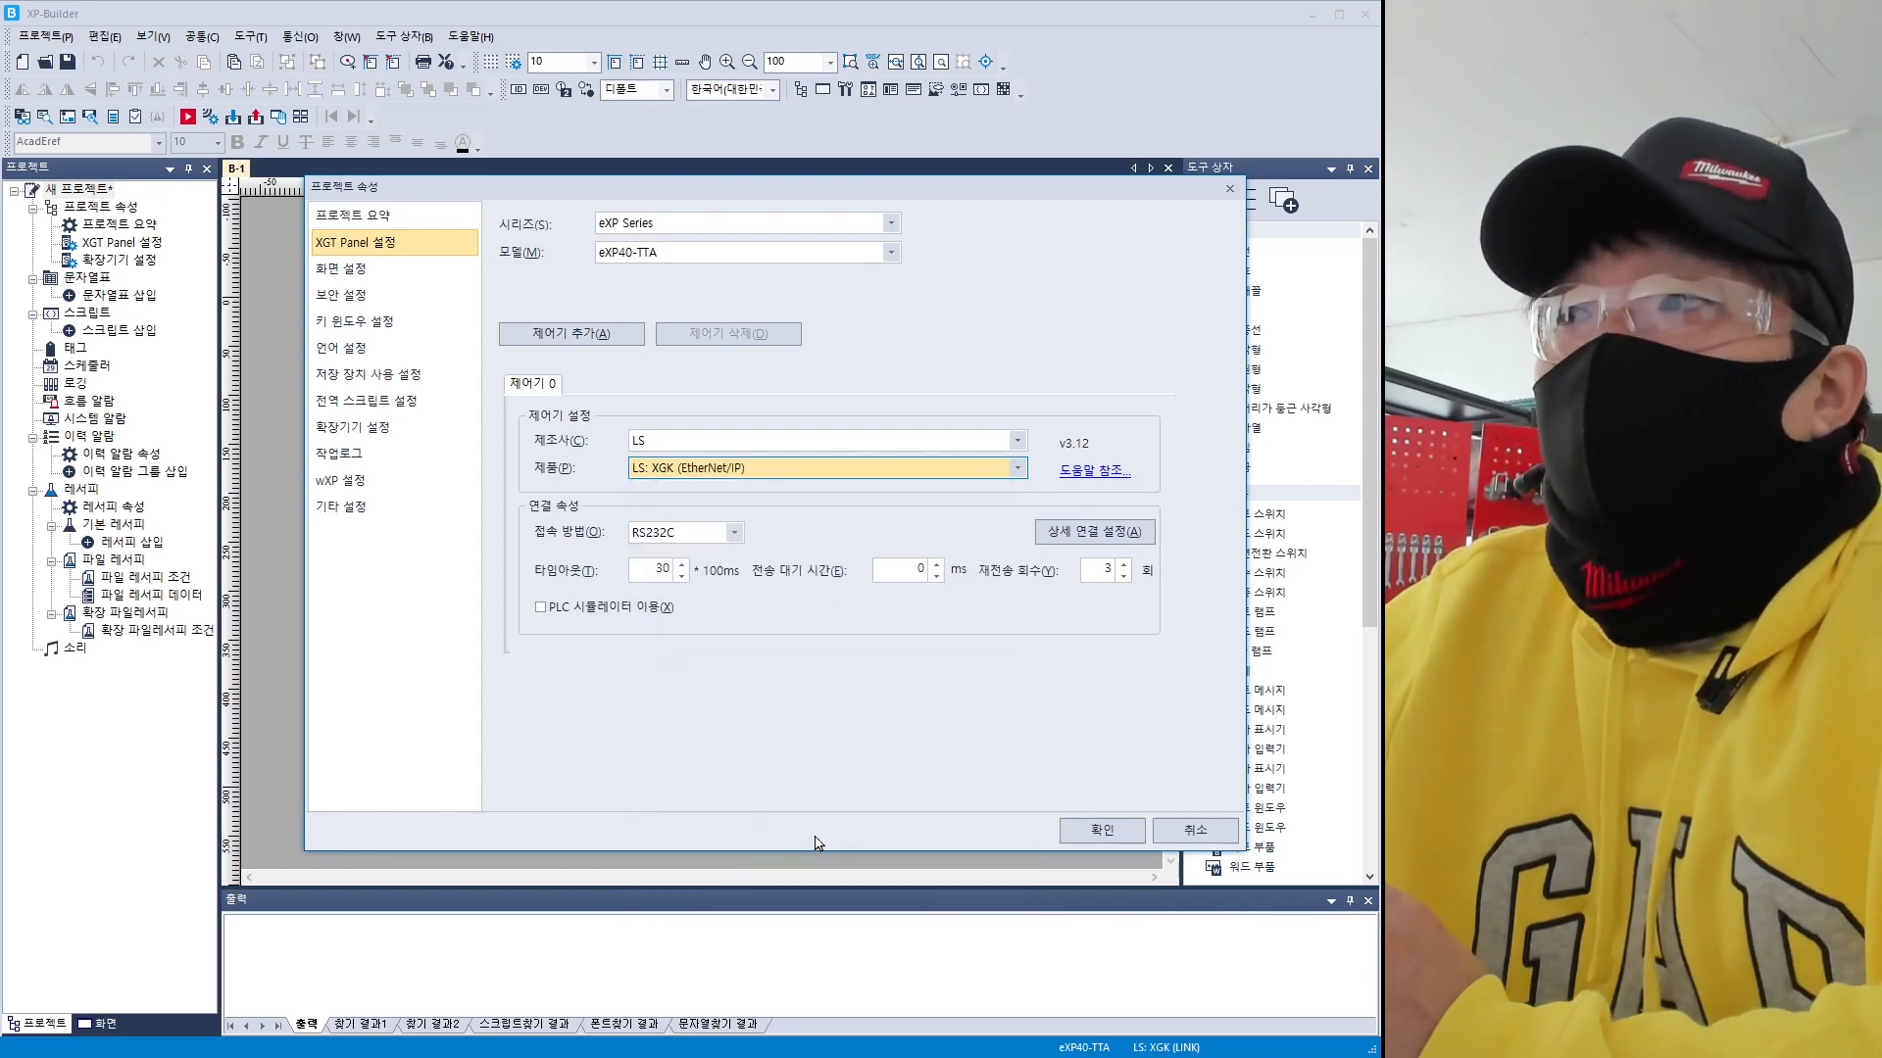
click(1095, 531)
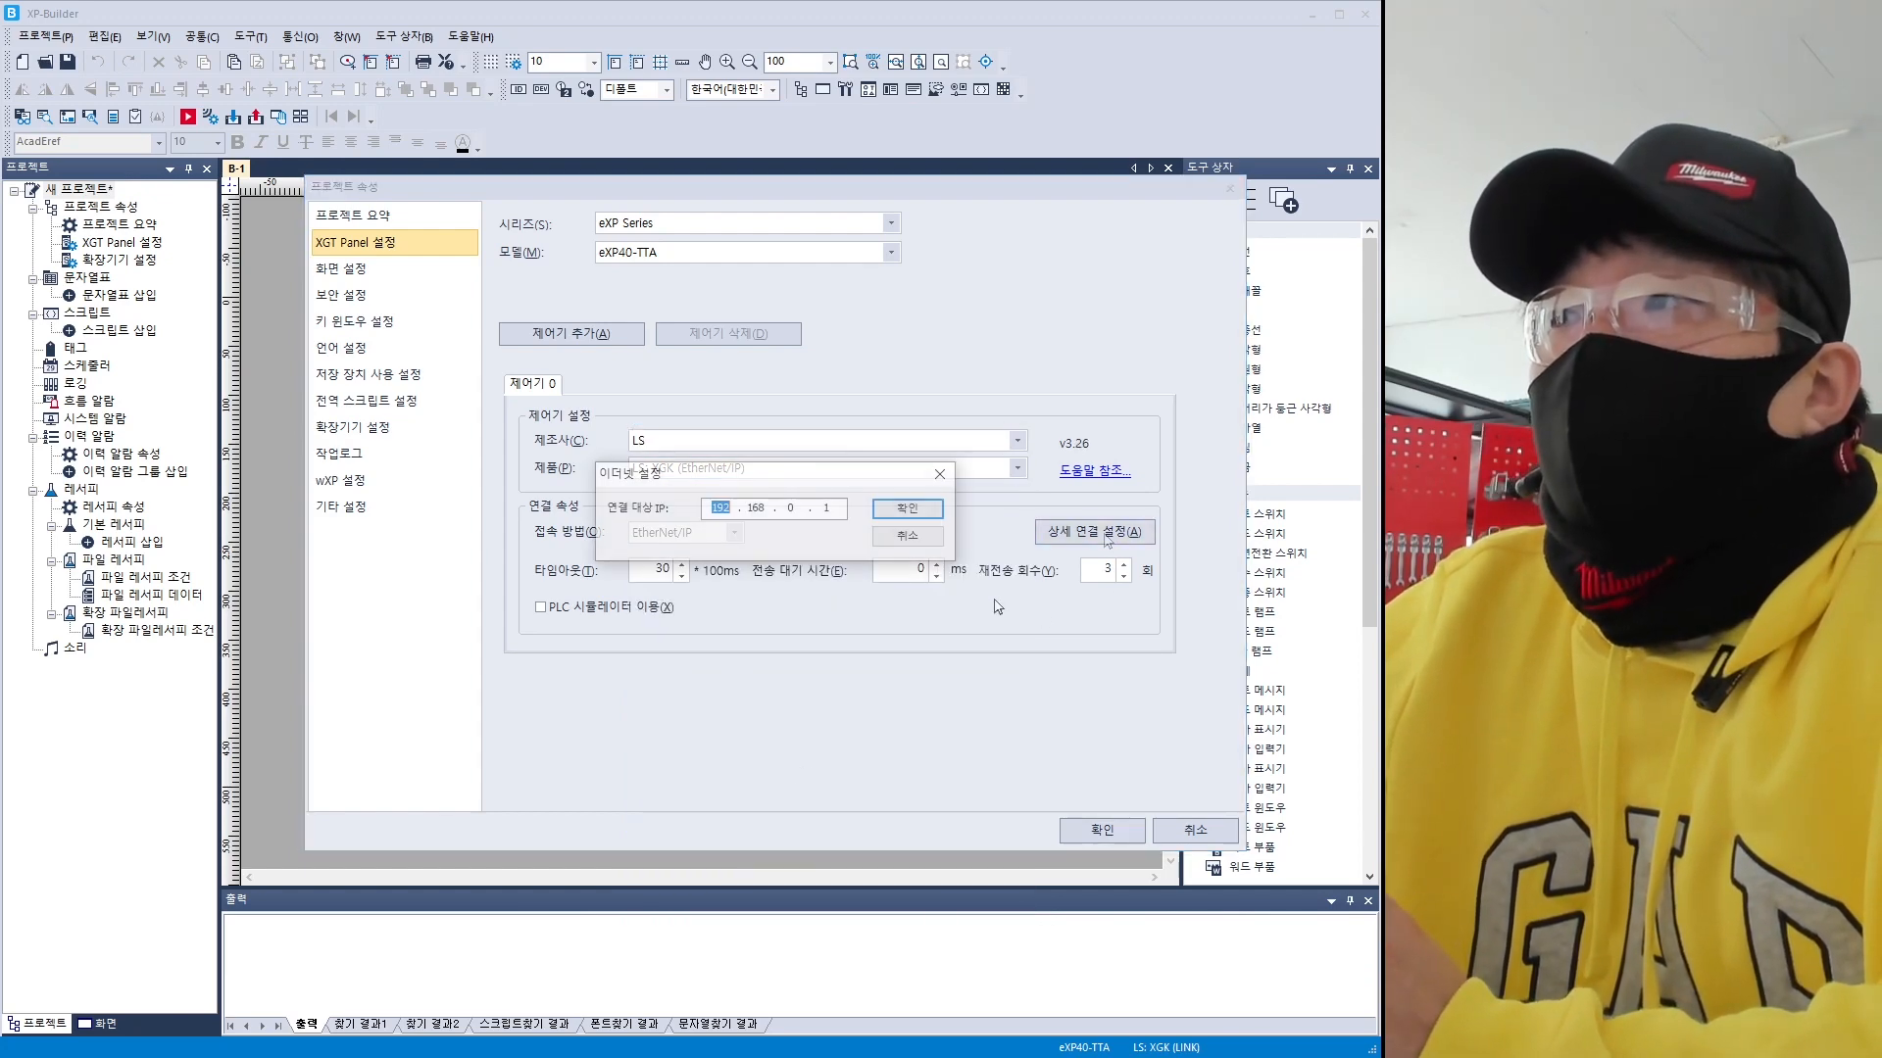
click(901, 534)
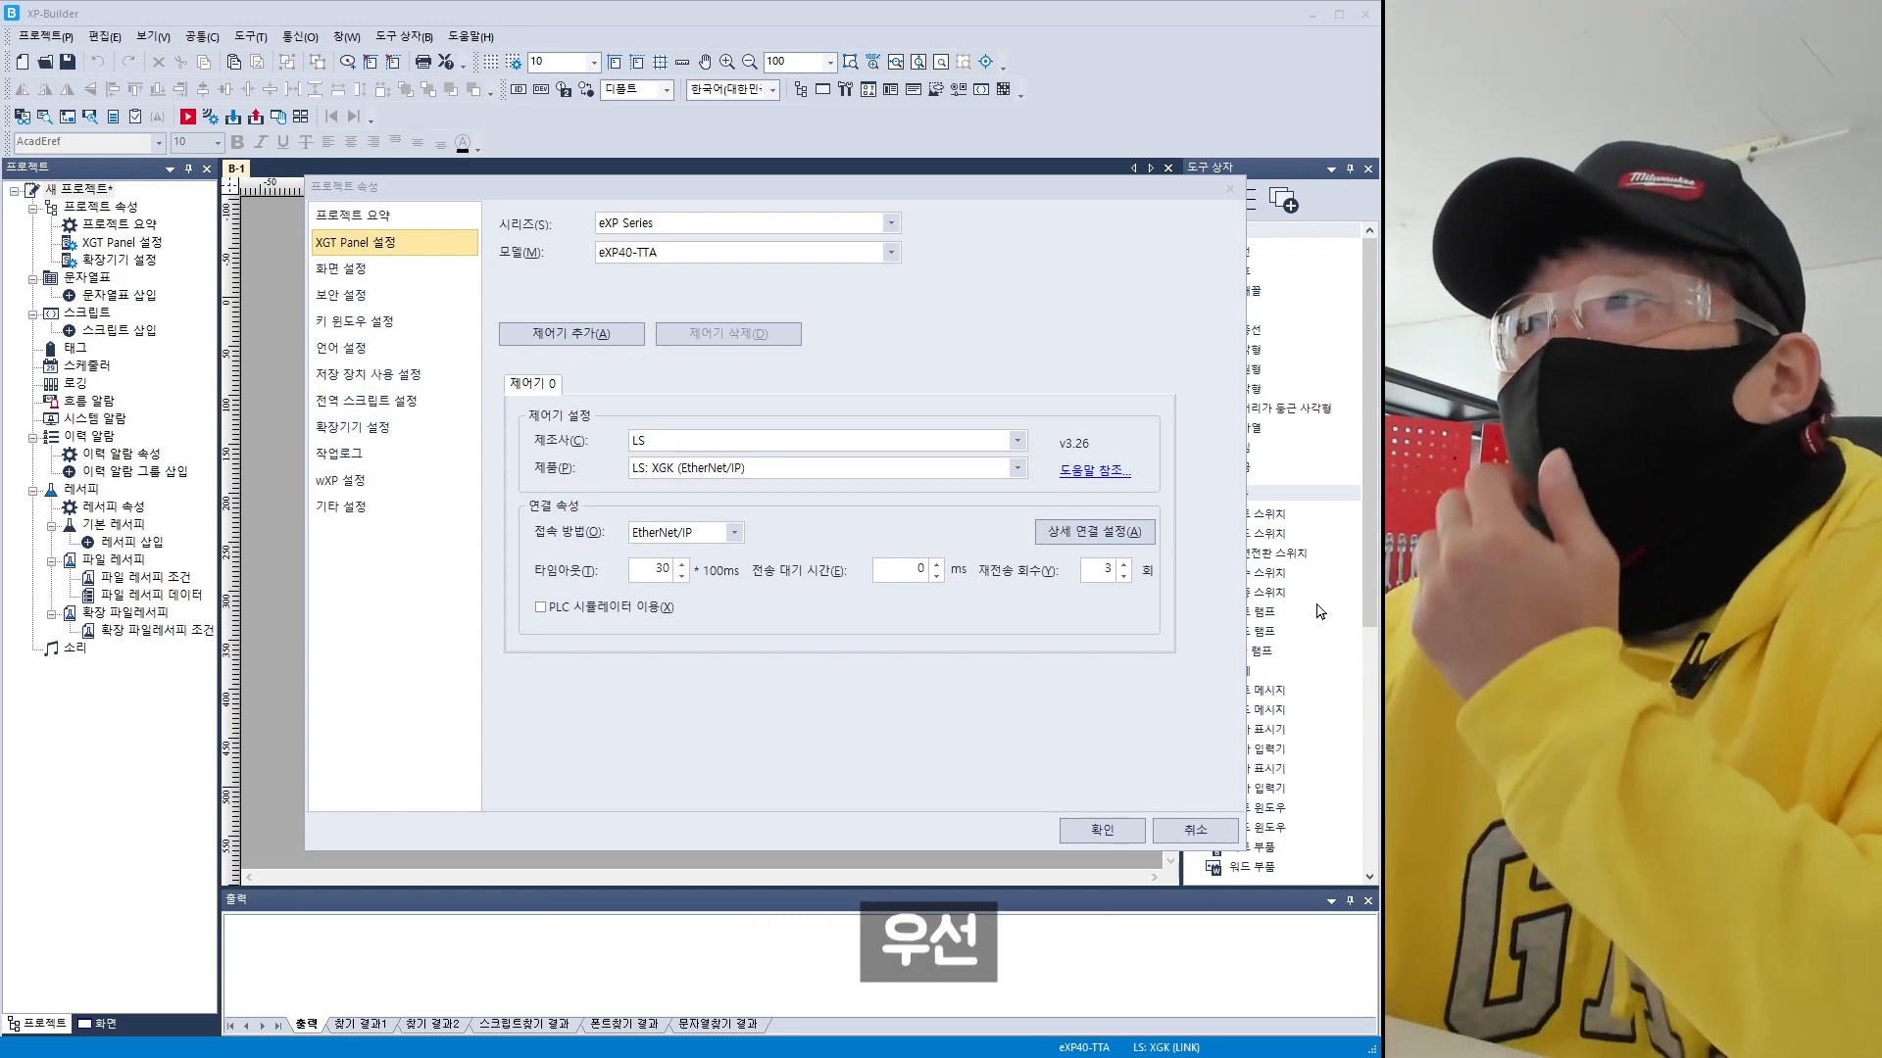
click(1100, 830)
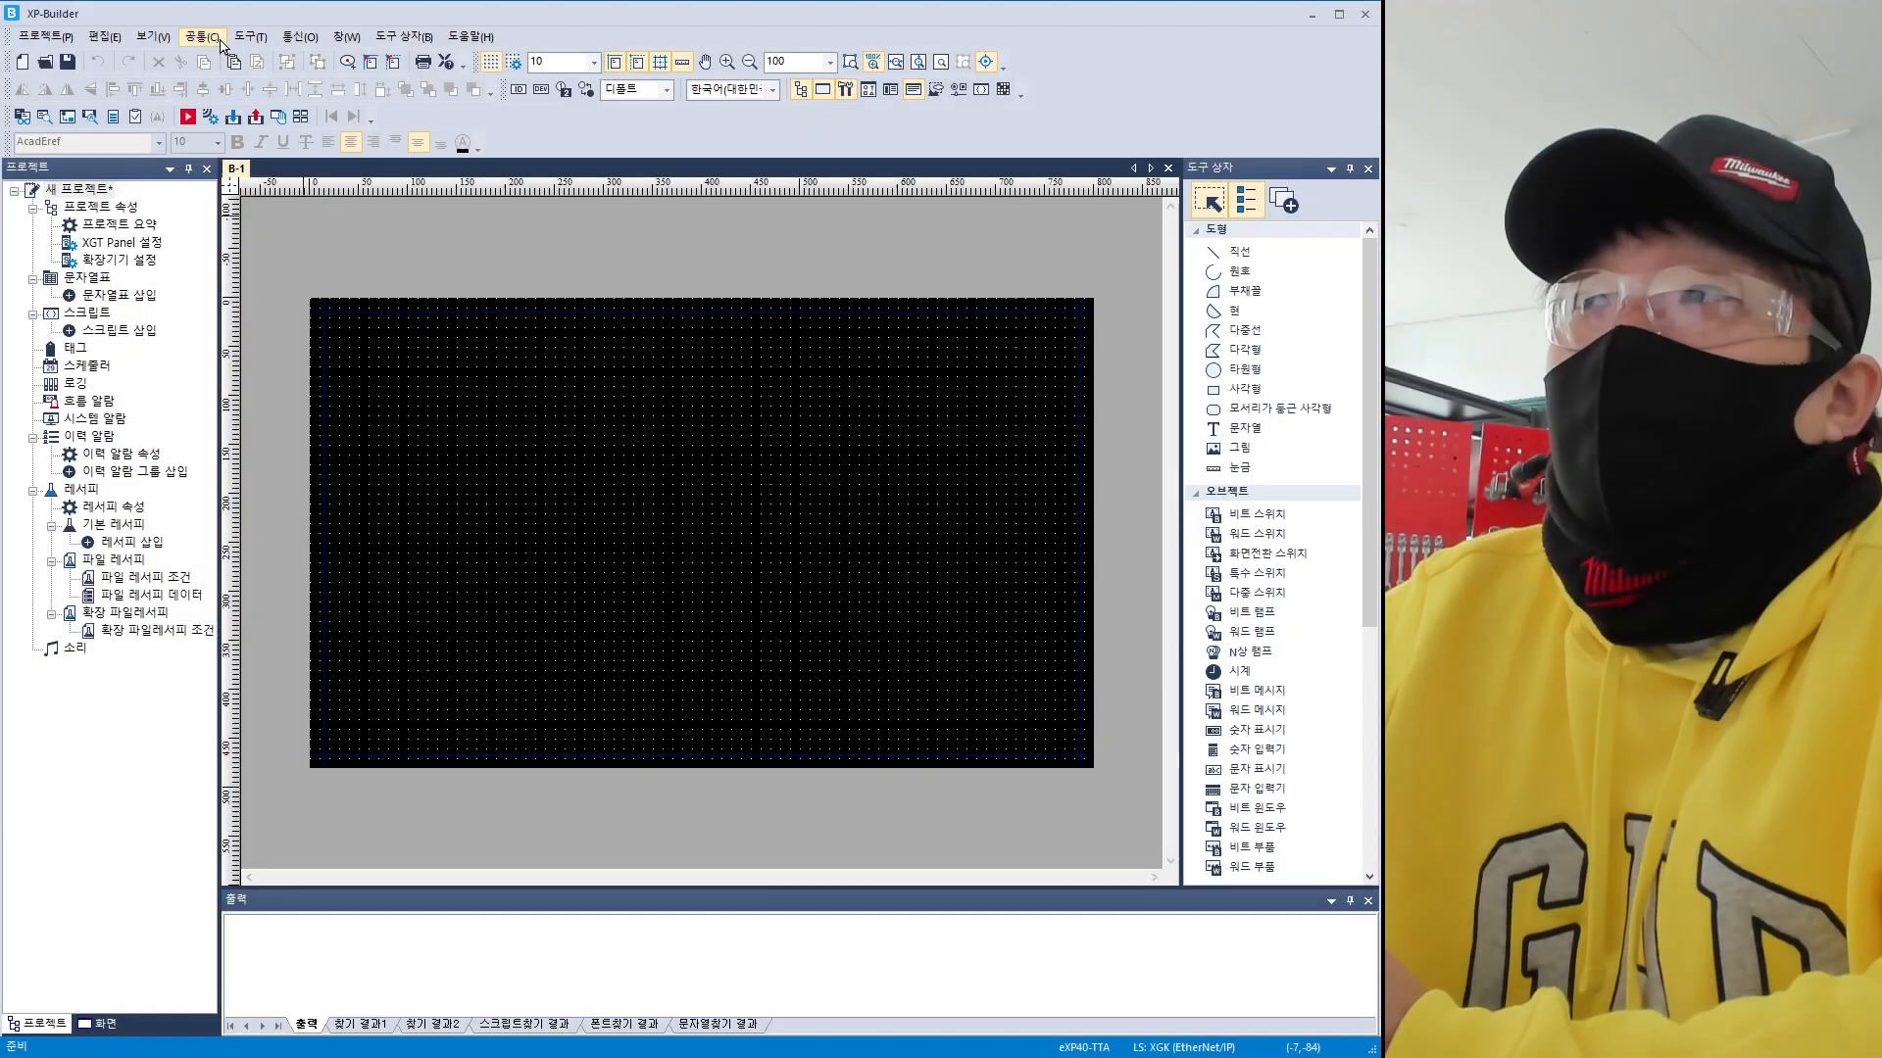
click(251, 36)
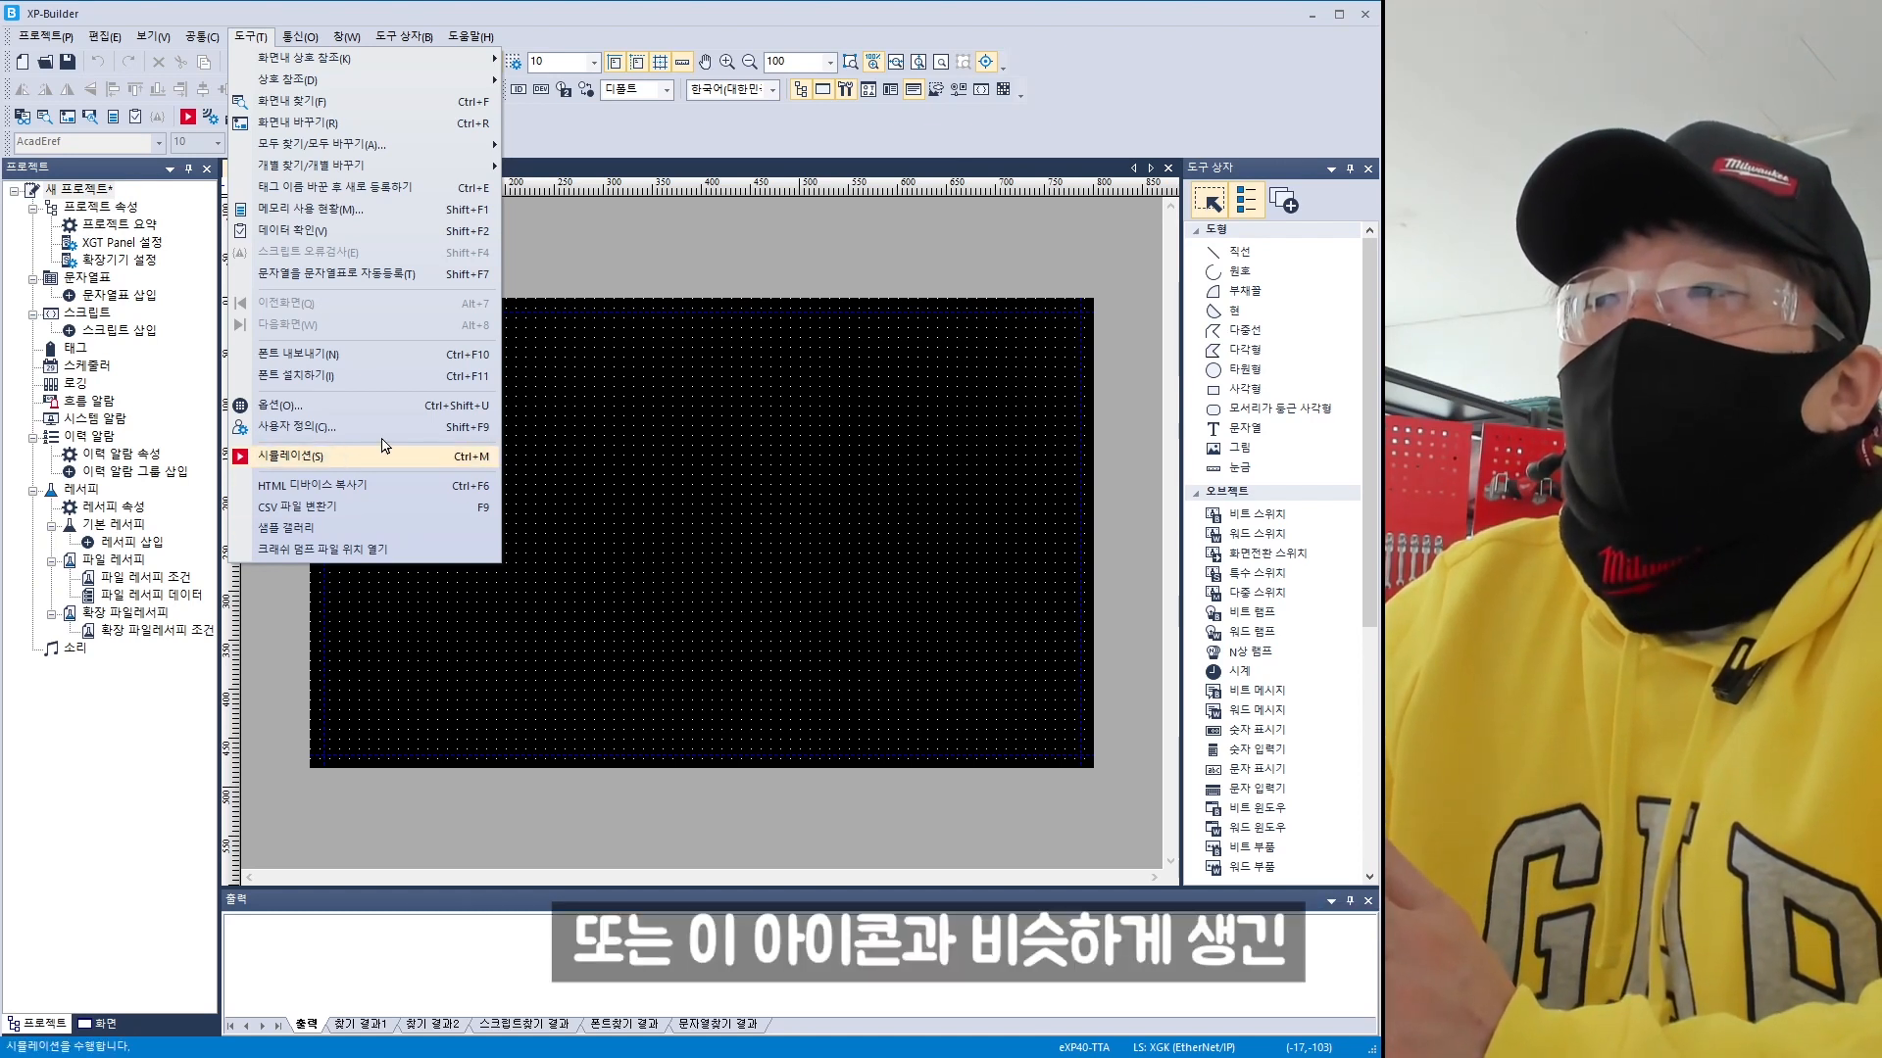
click(621, 370)
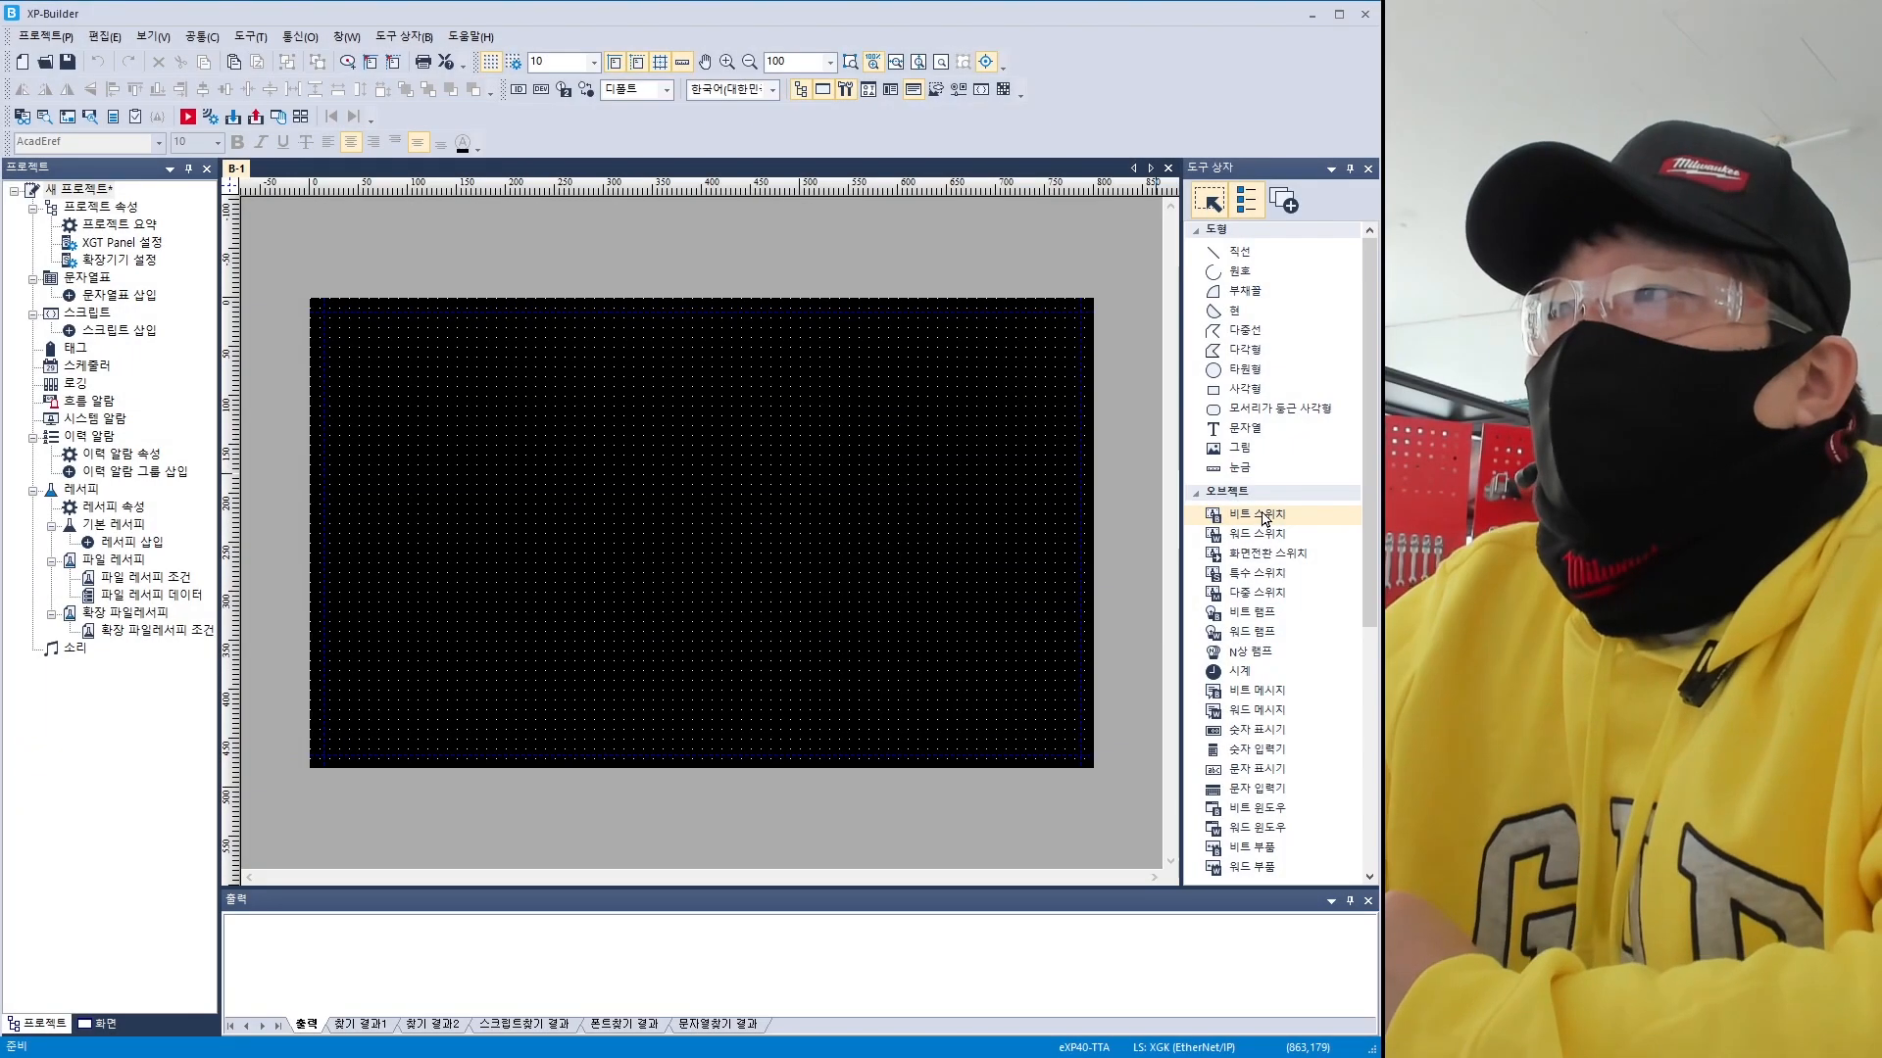
- Place a bit switch in the upper left of screen B-1 with device M0 and operation 누를때만 On
click(1262, 516)
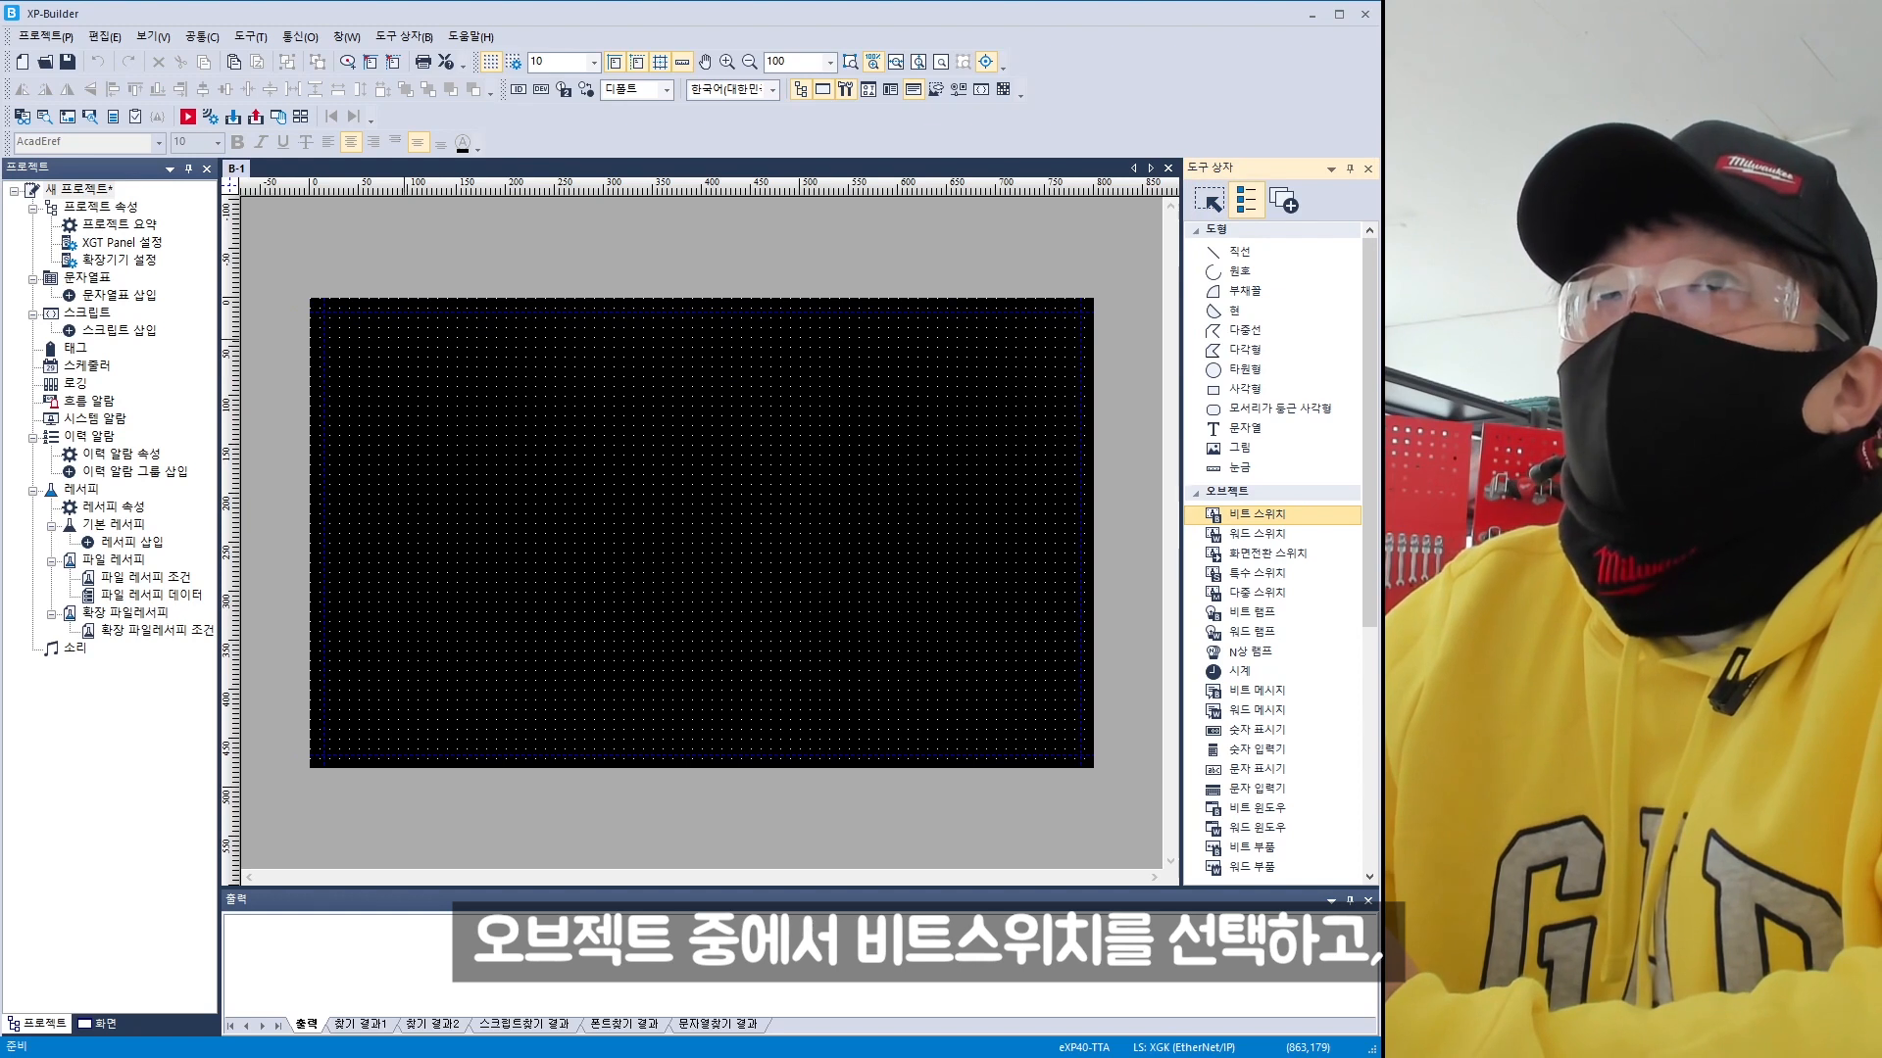
drag(383, 344, 592, 511)
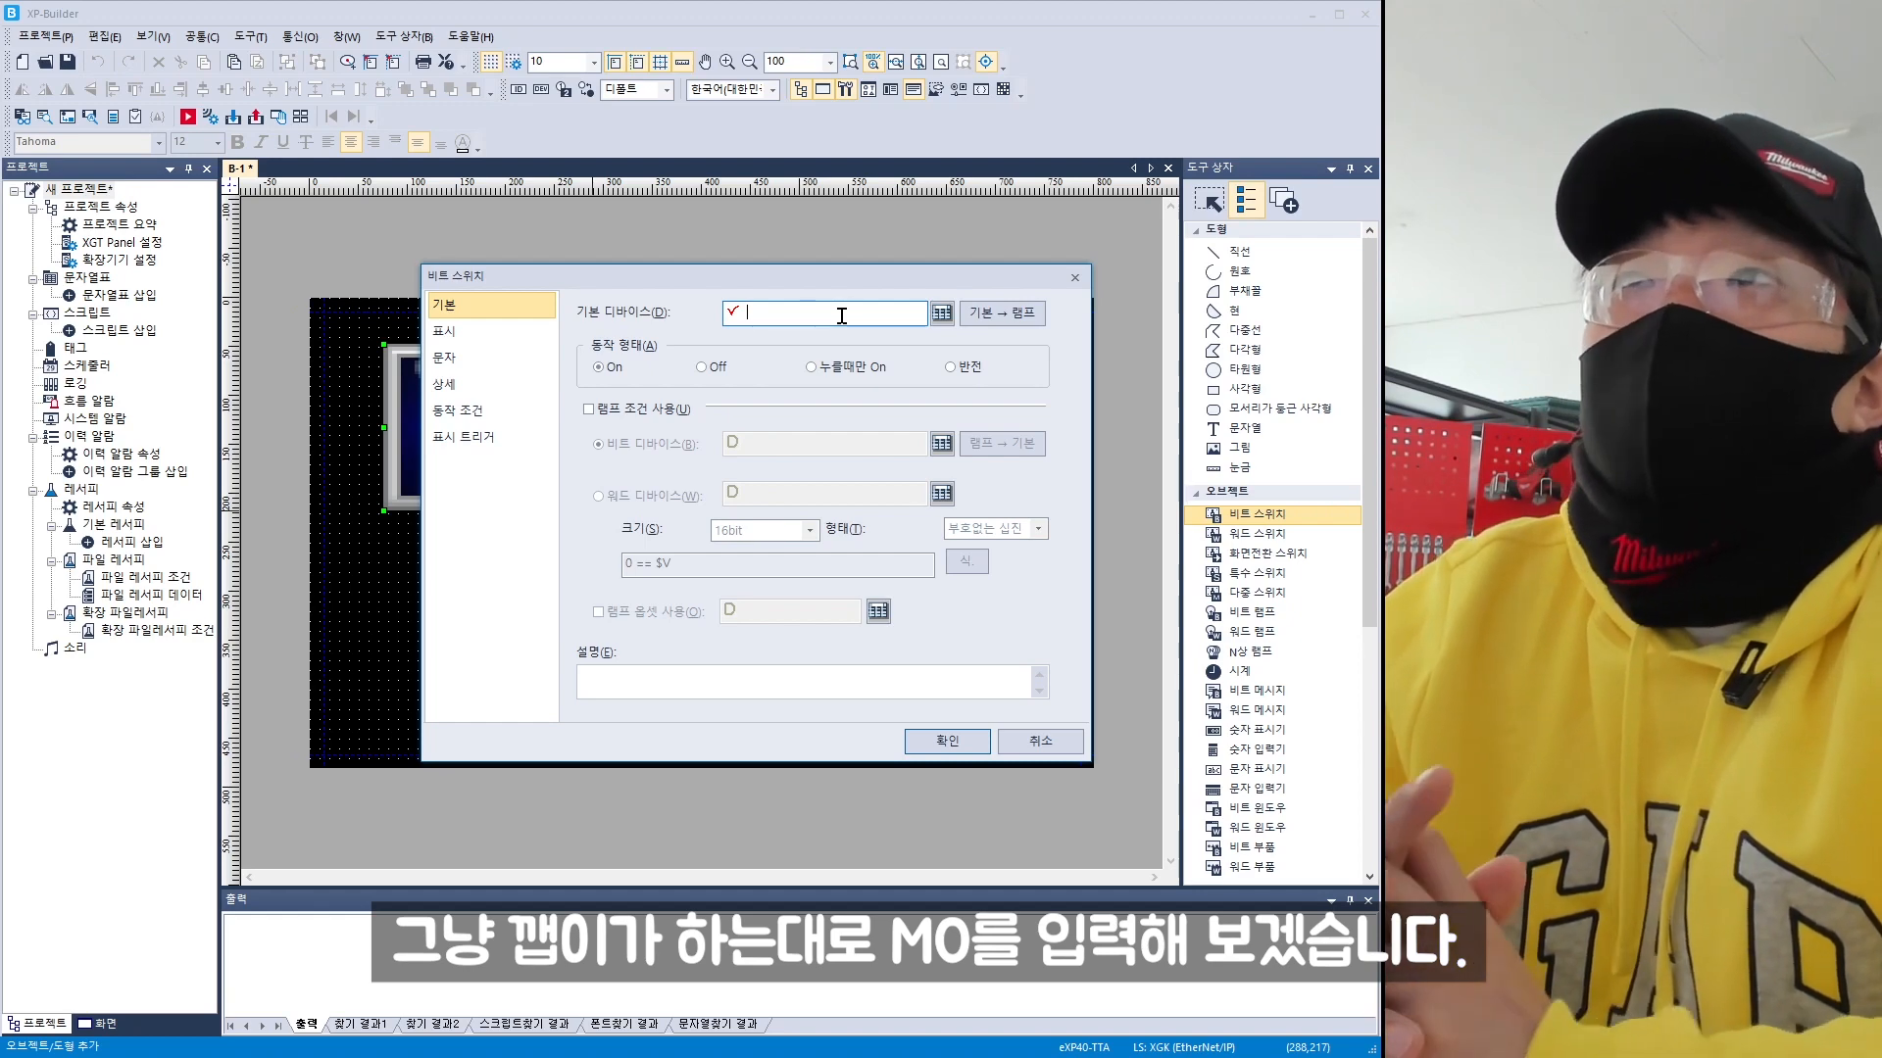
text(M0)
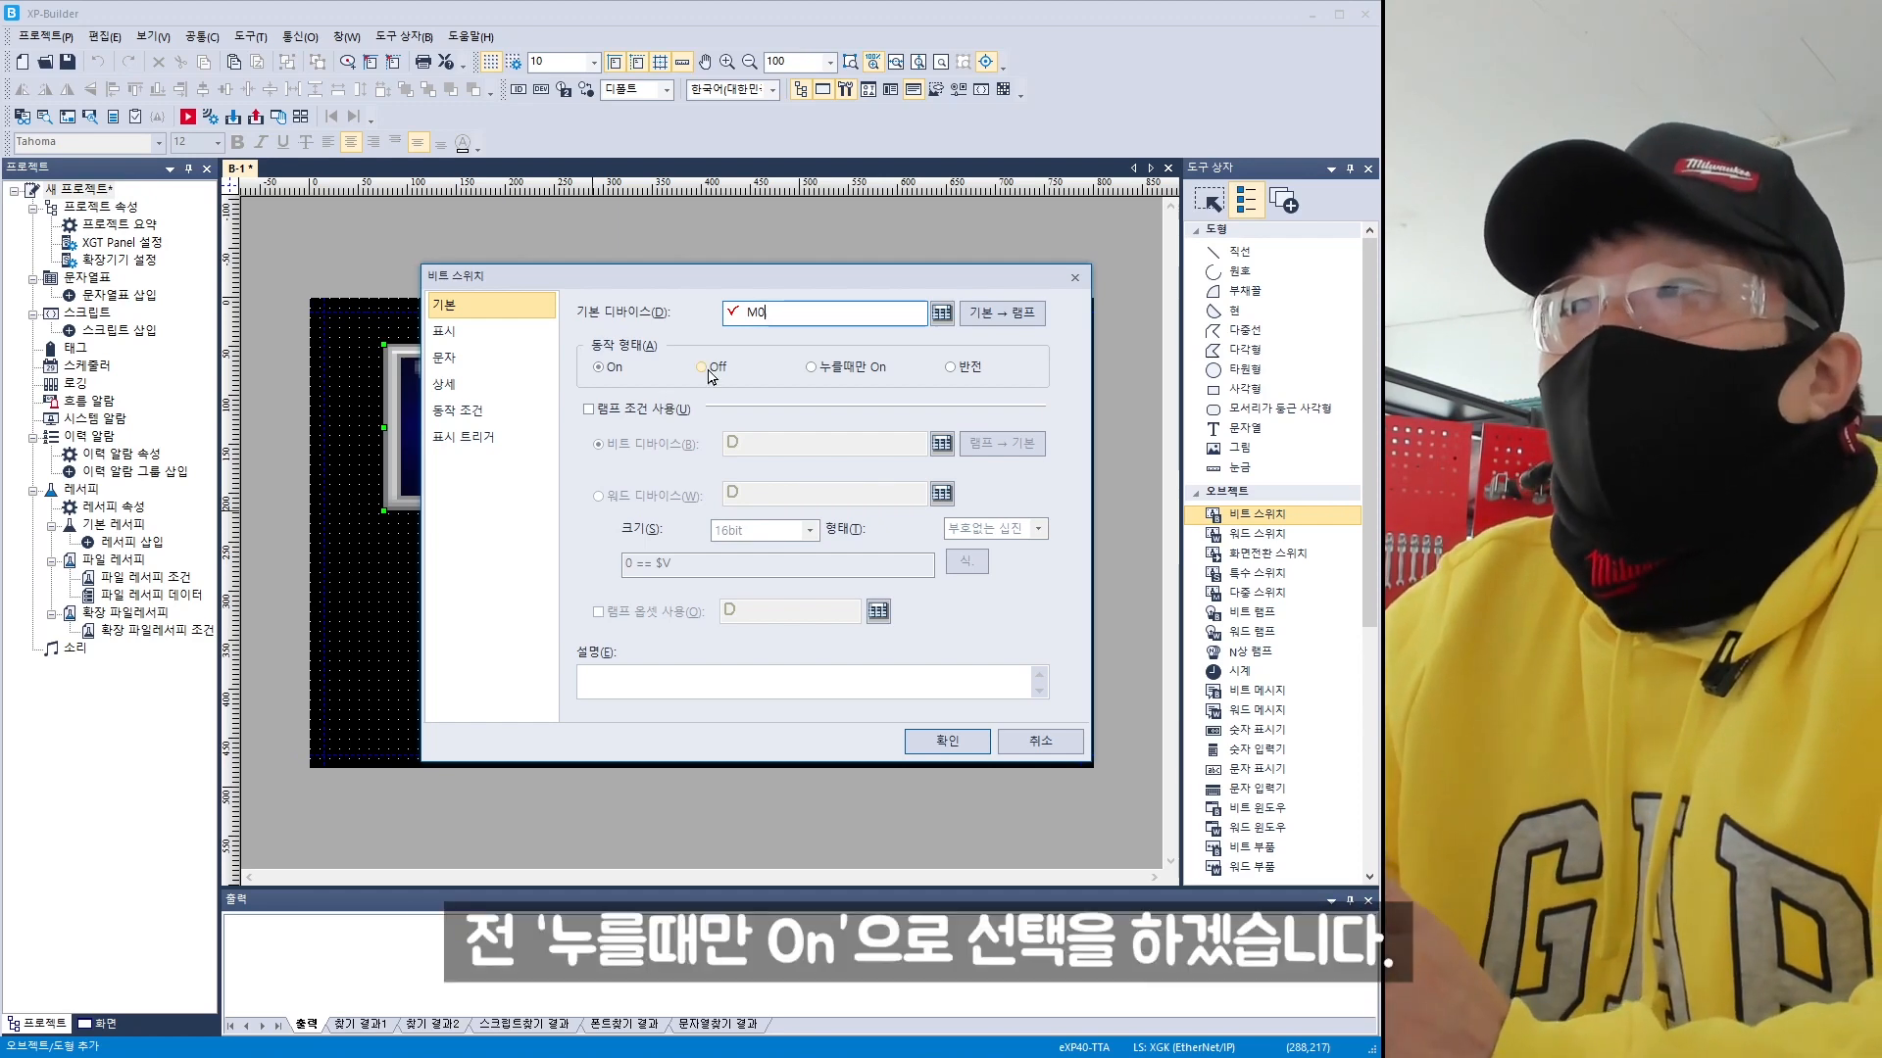
click(859, 370)
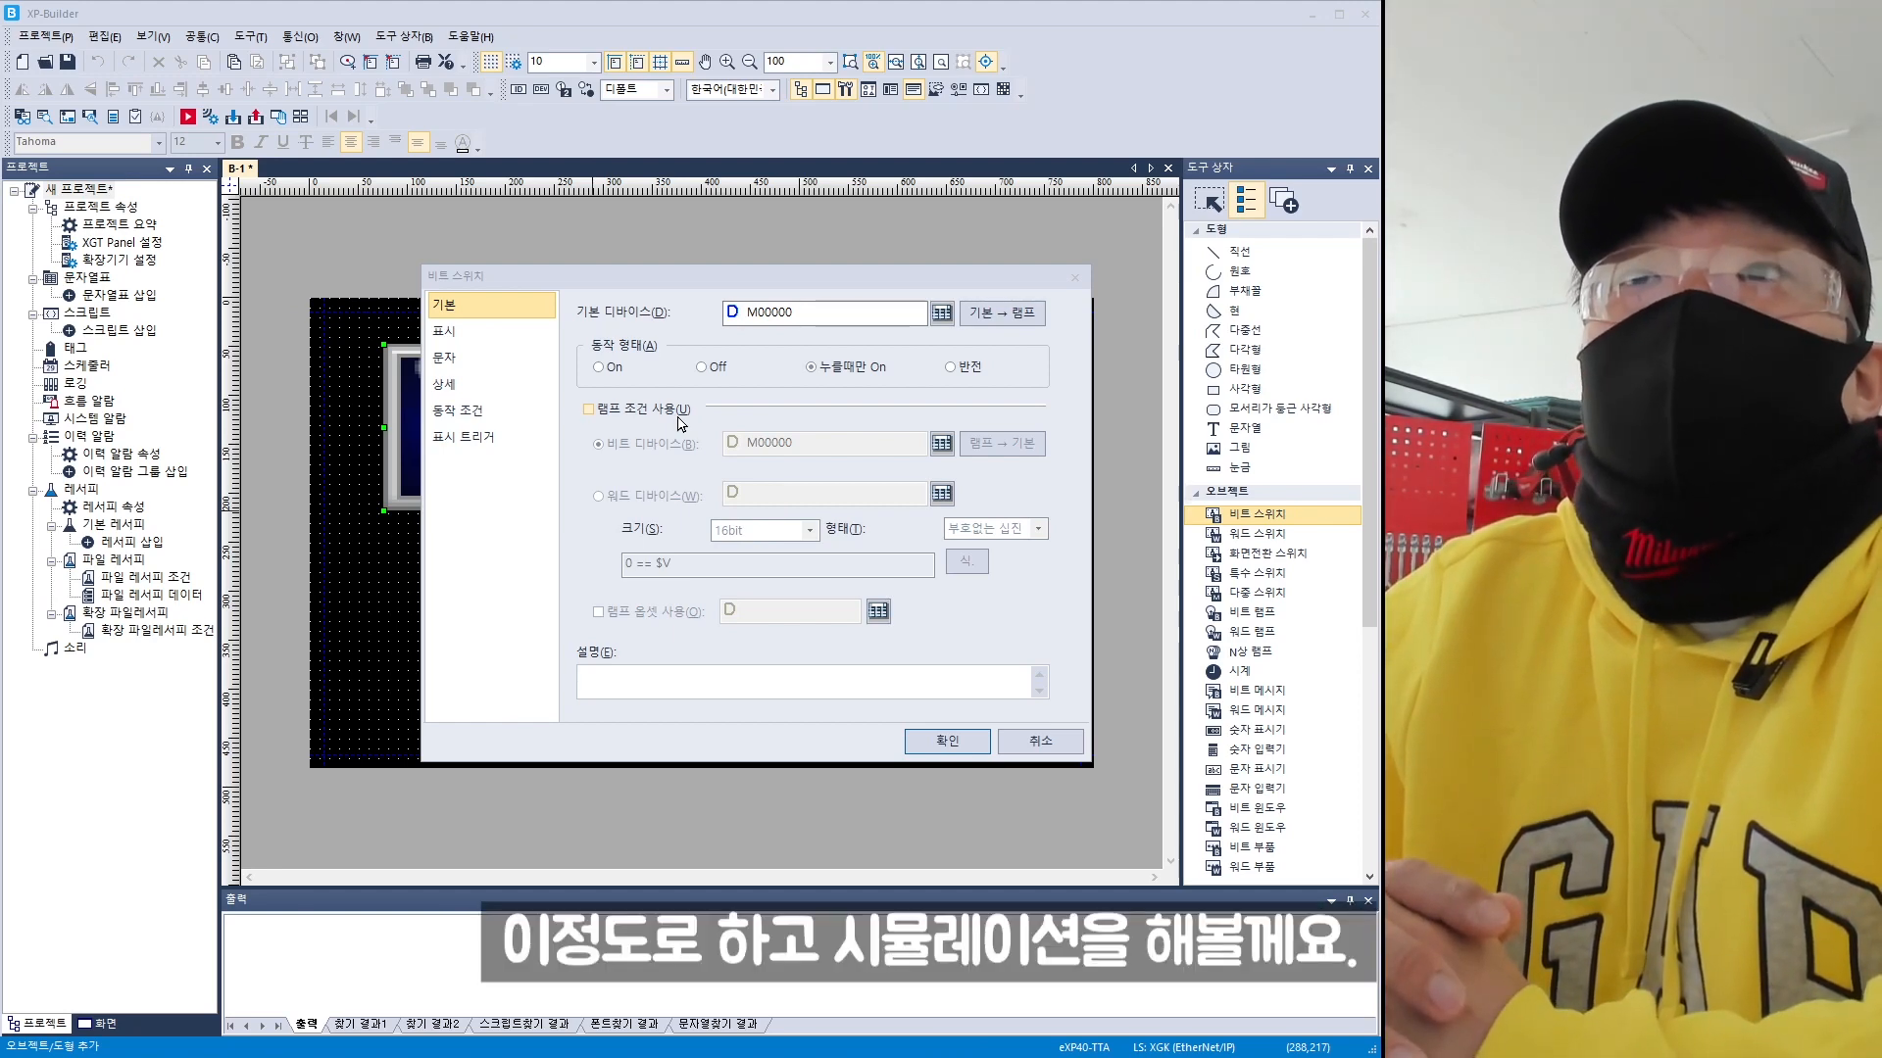
click(950, 741)
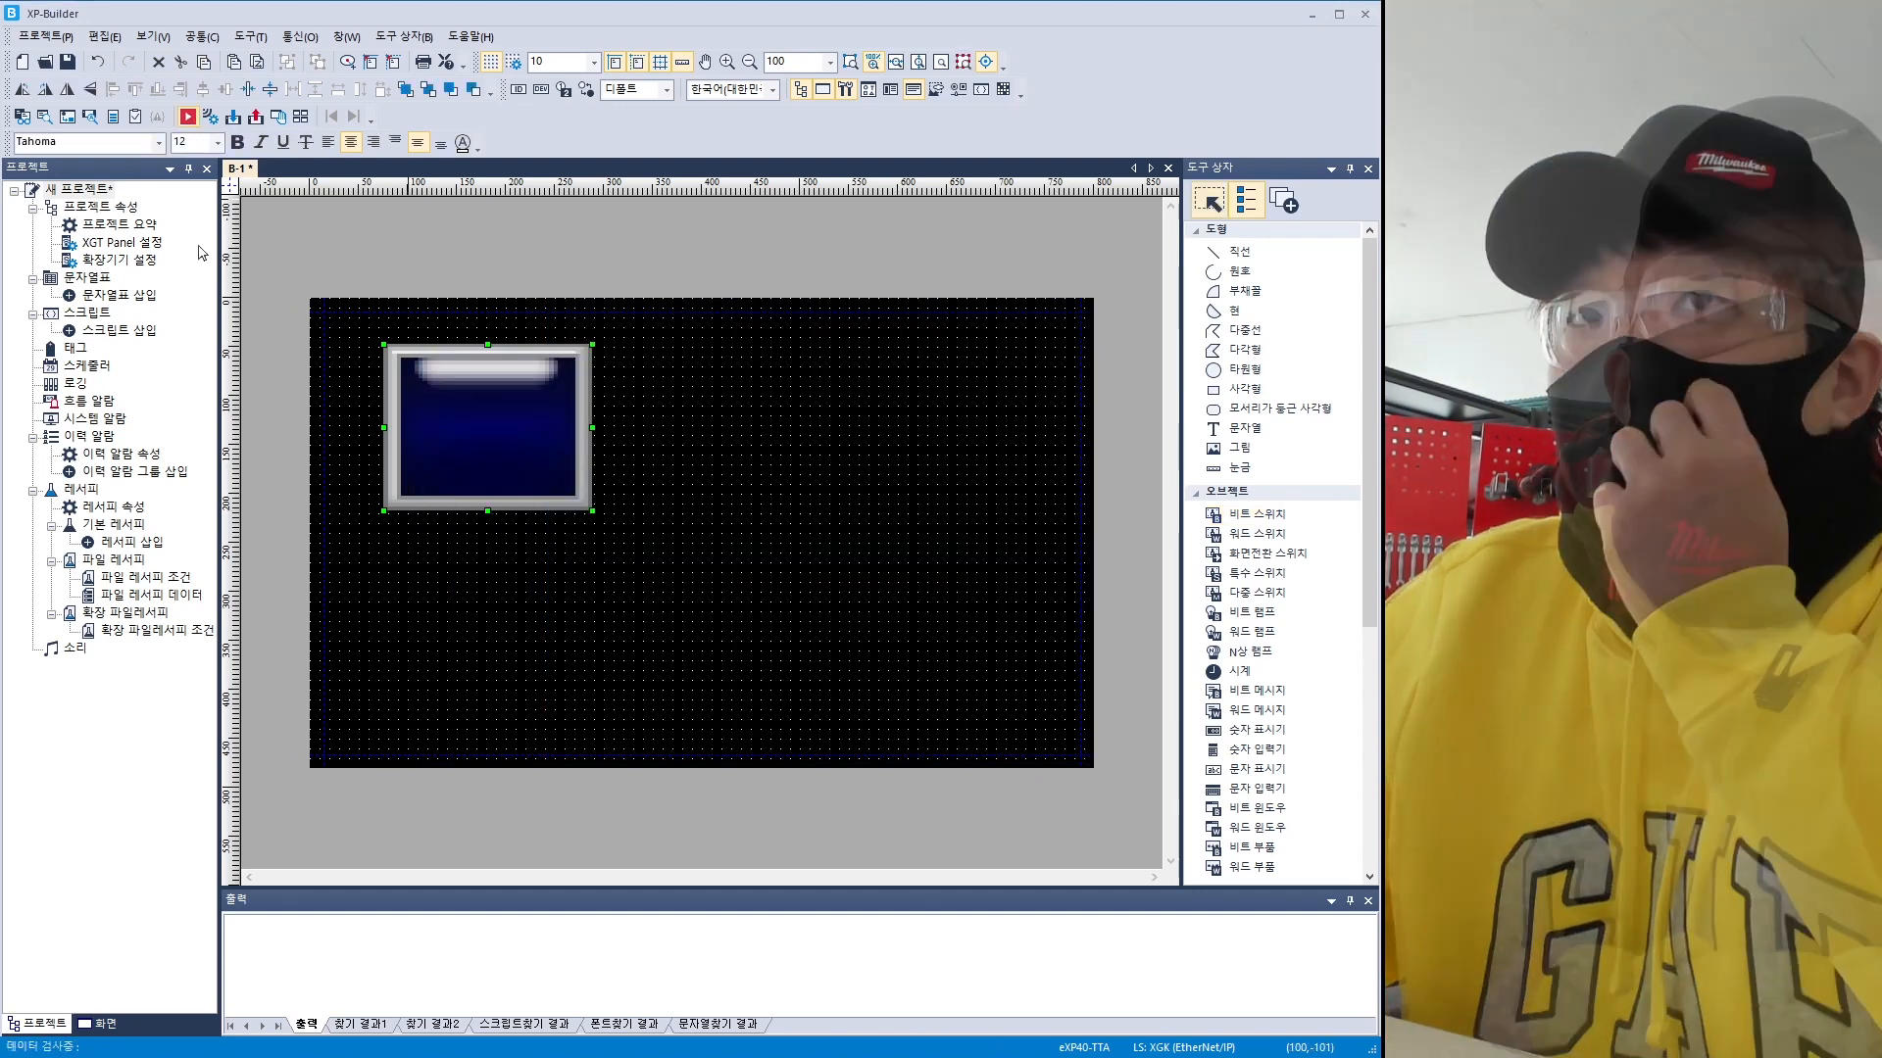
- Run the simulation of the screen and operate the bit switch several times
drag(0, 240, 828, 216)
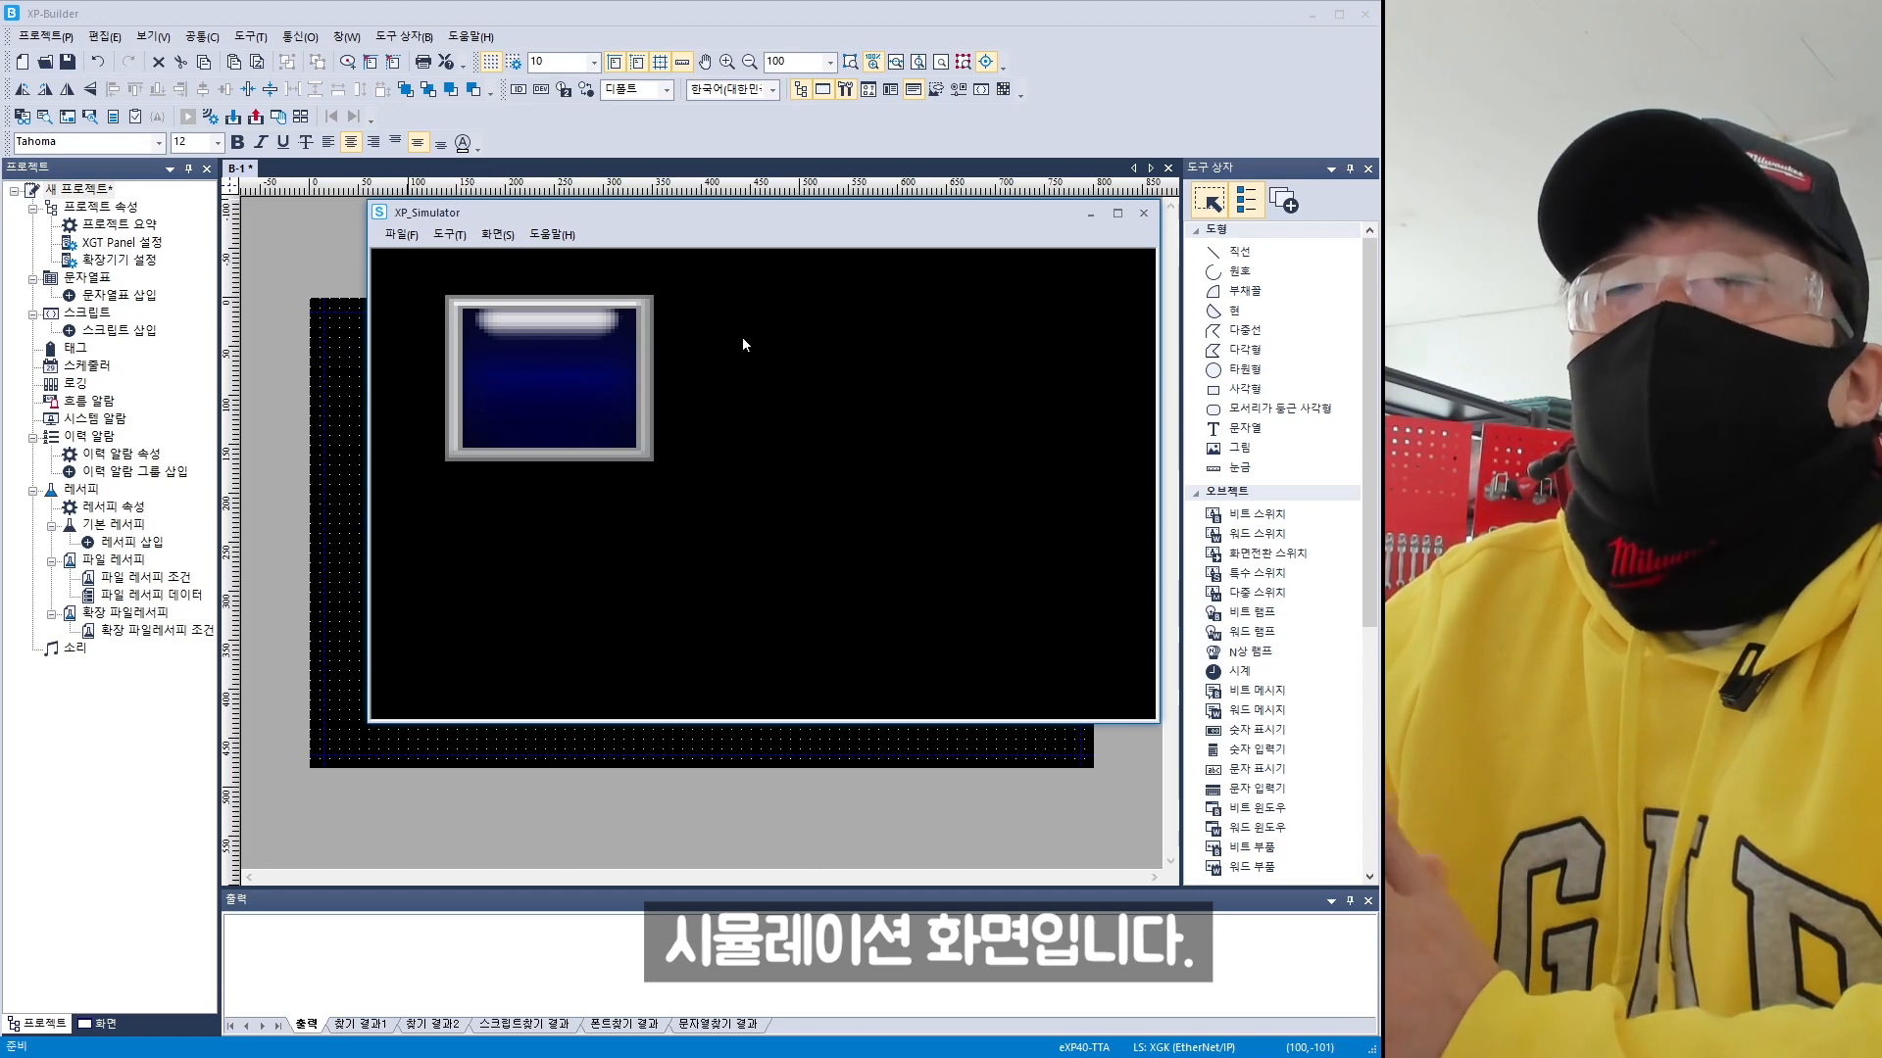
click(607, 373)
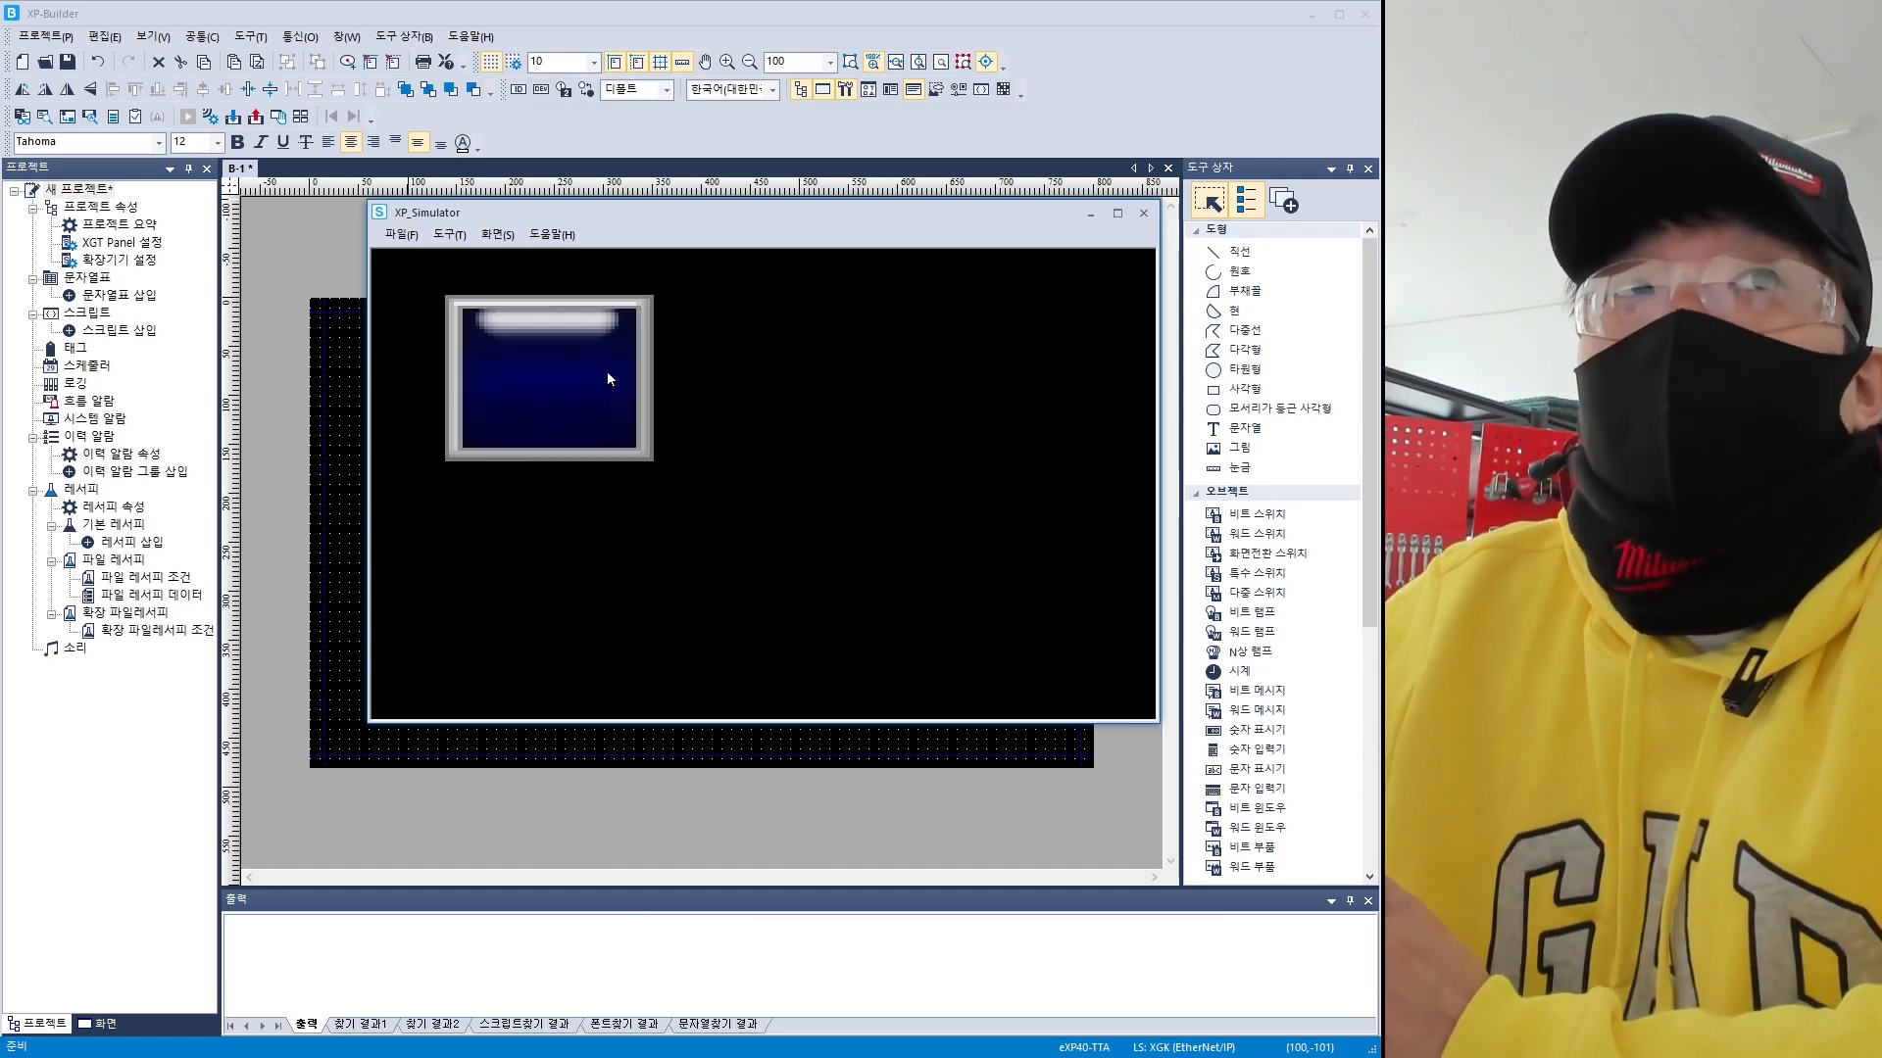
click(607, 378)
click(608, 378)
click(612, 377)
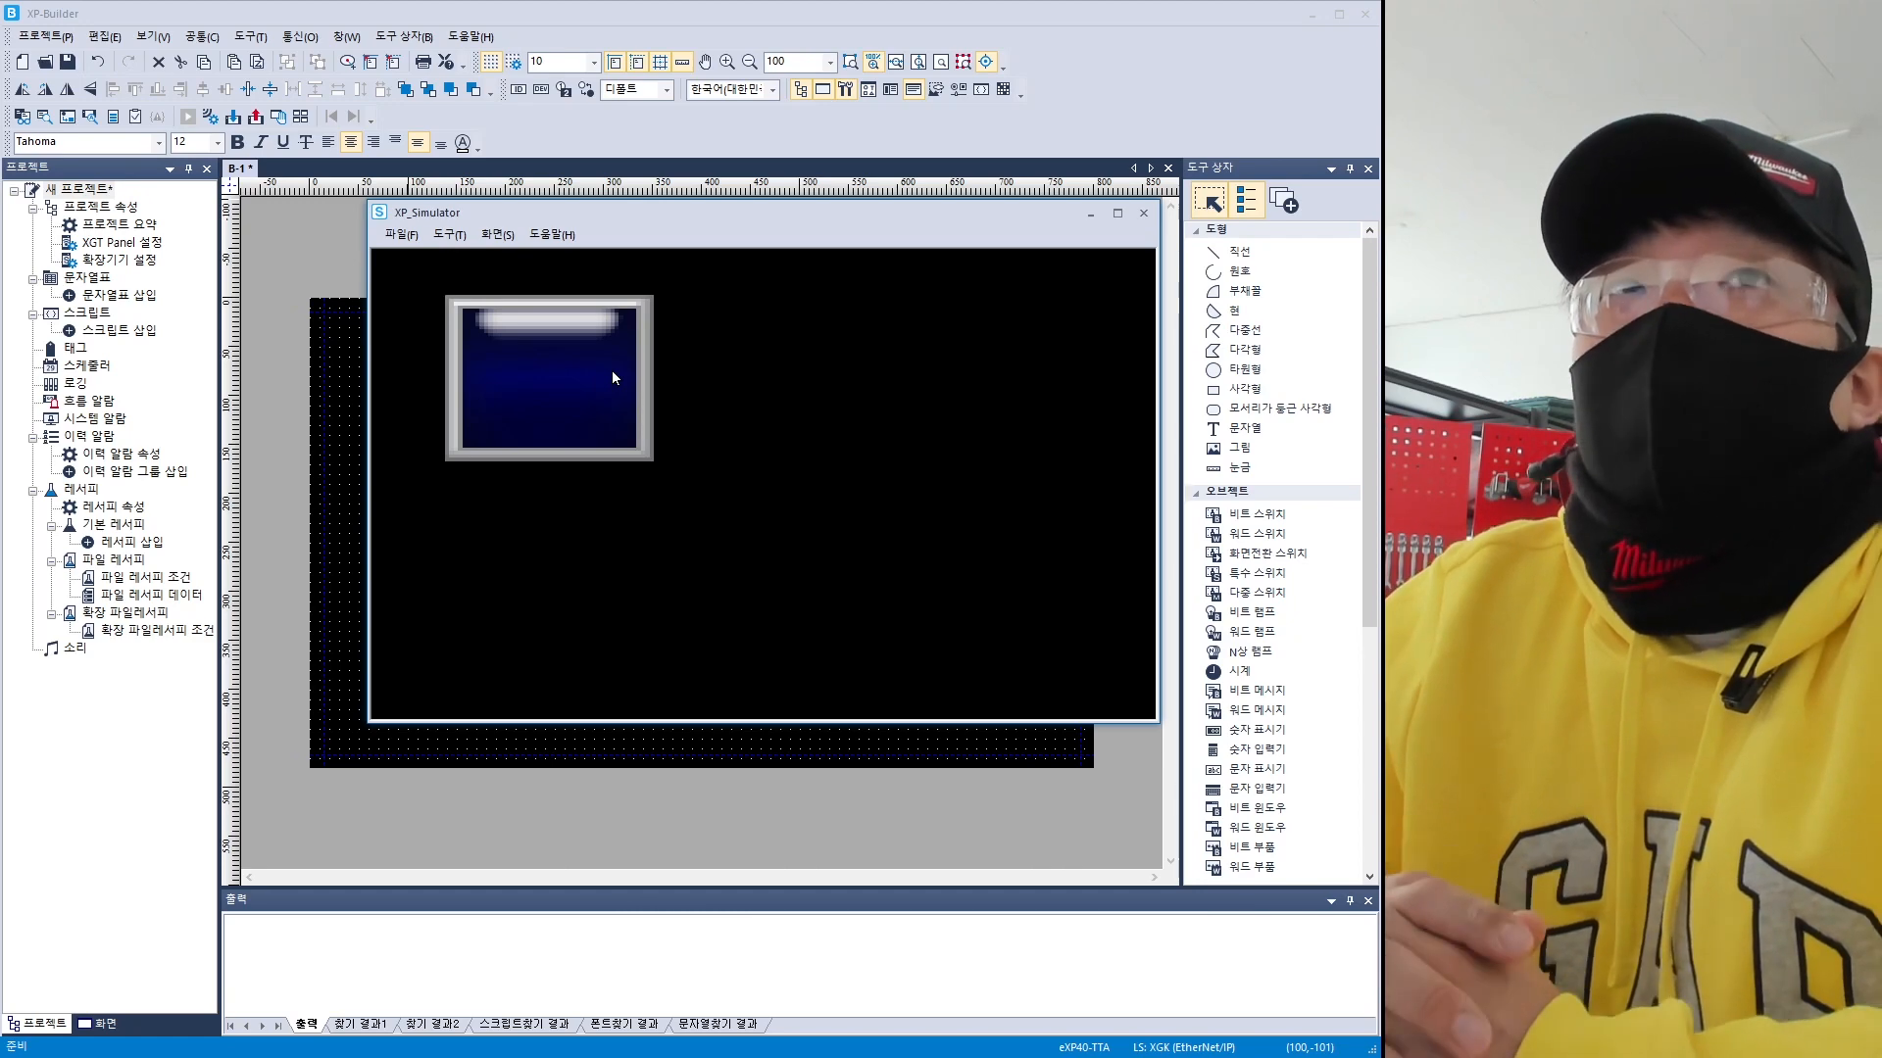
click(613, 372)
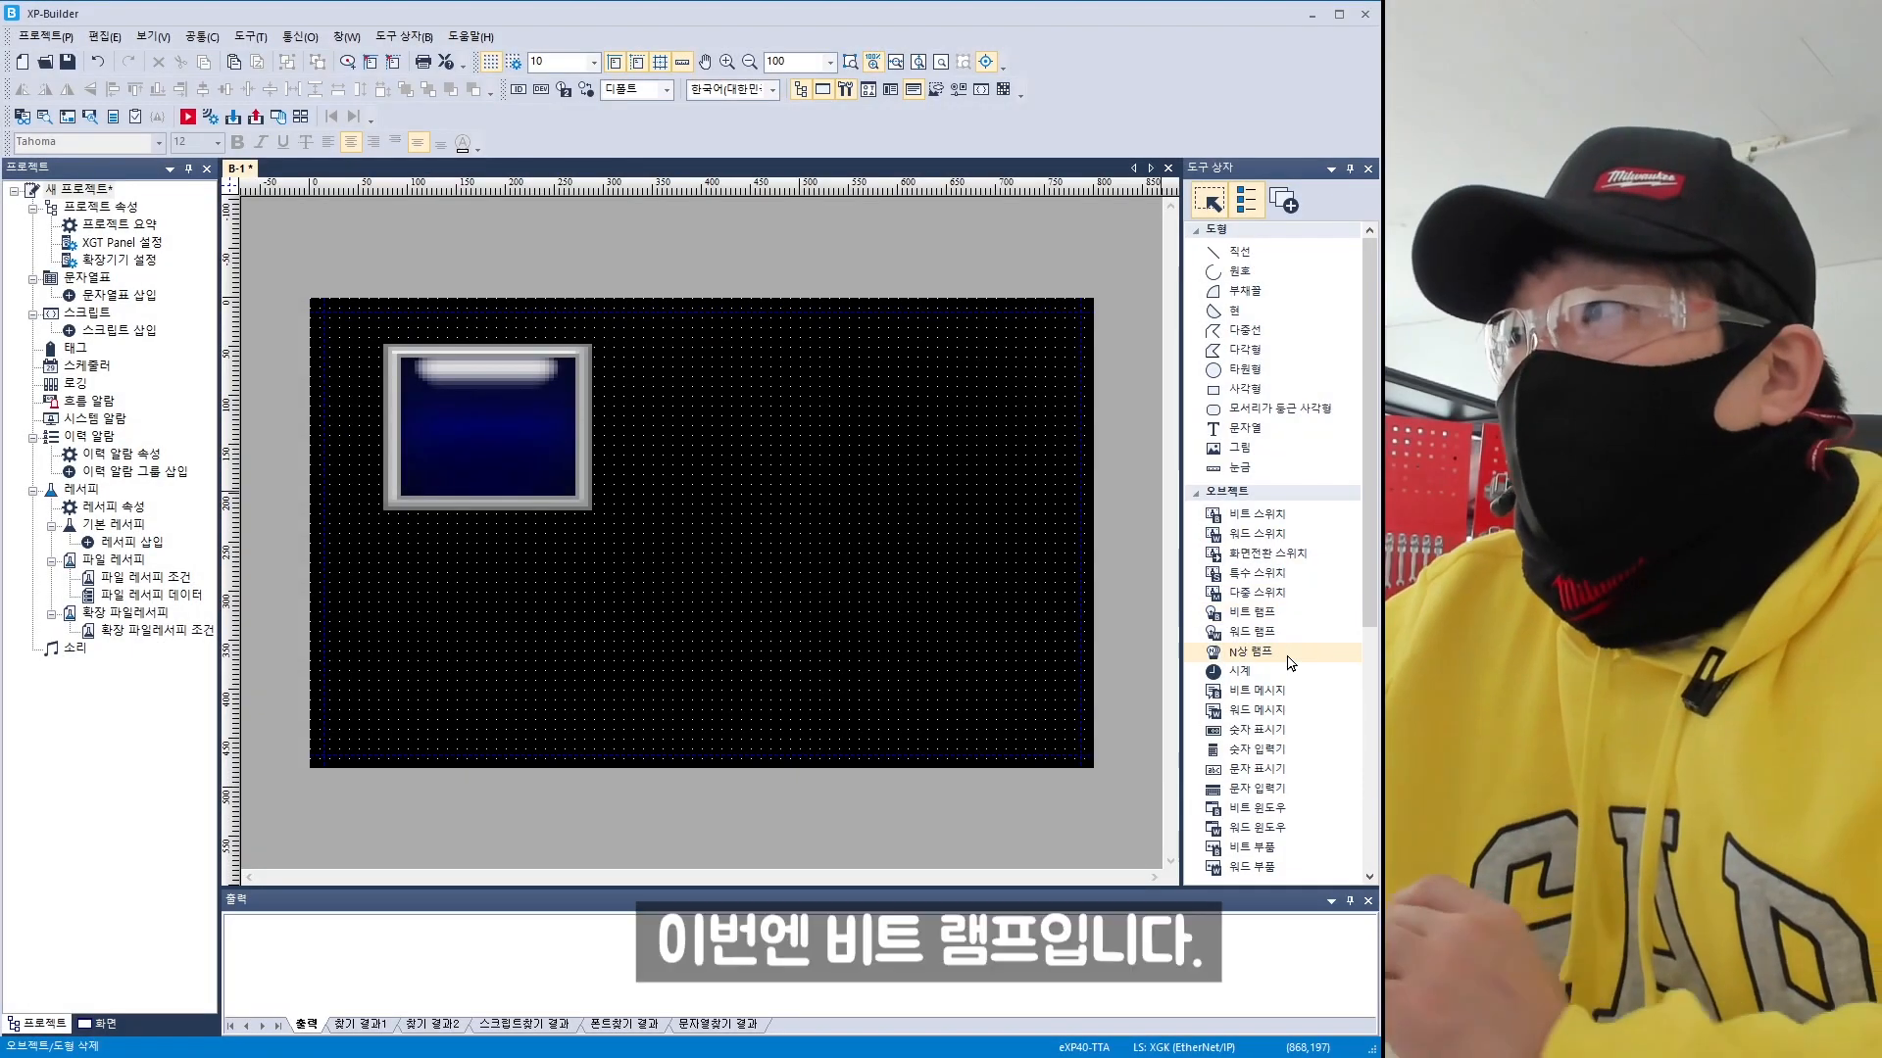
- Place a bit lamp to the right of the bit switch and assign it device M00000
click(1251, 612)
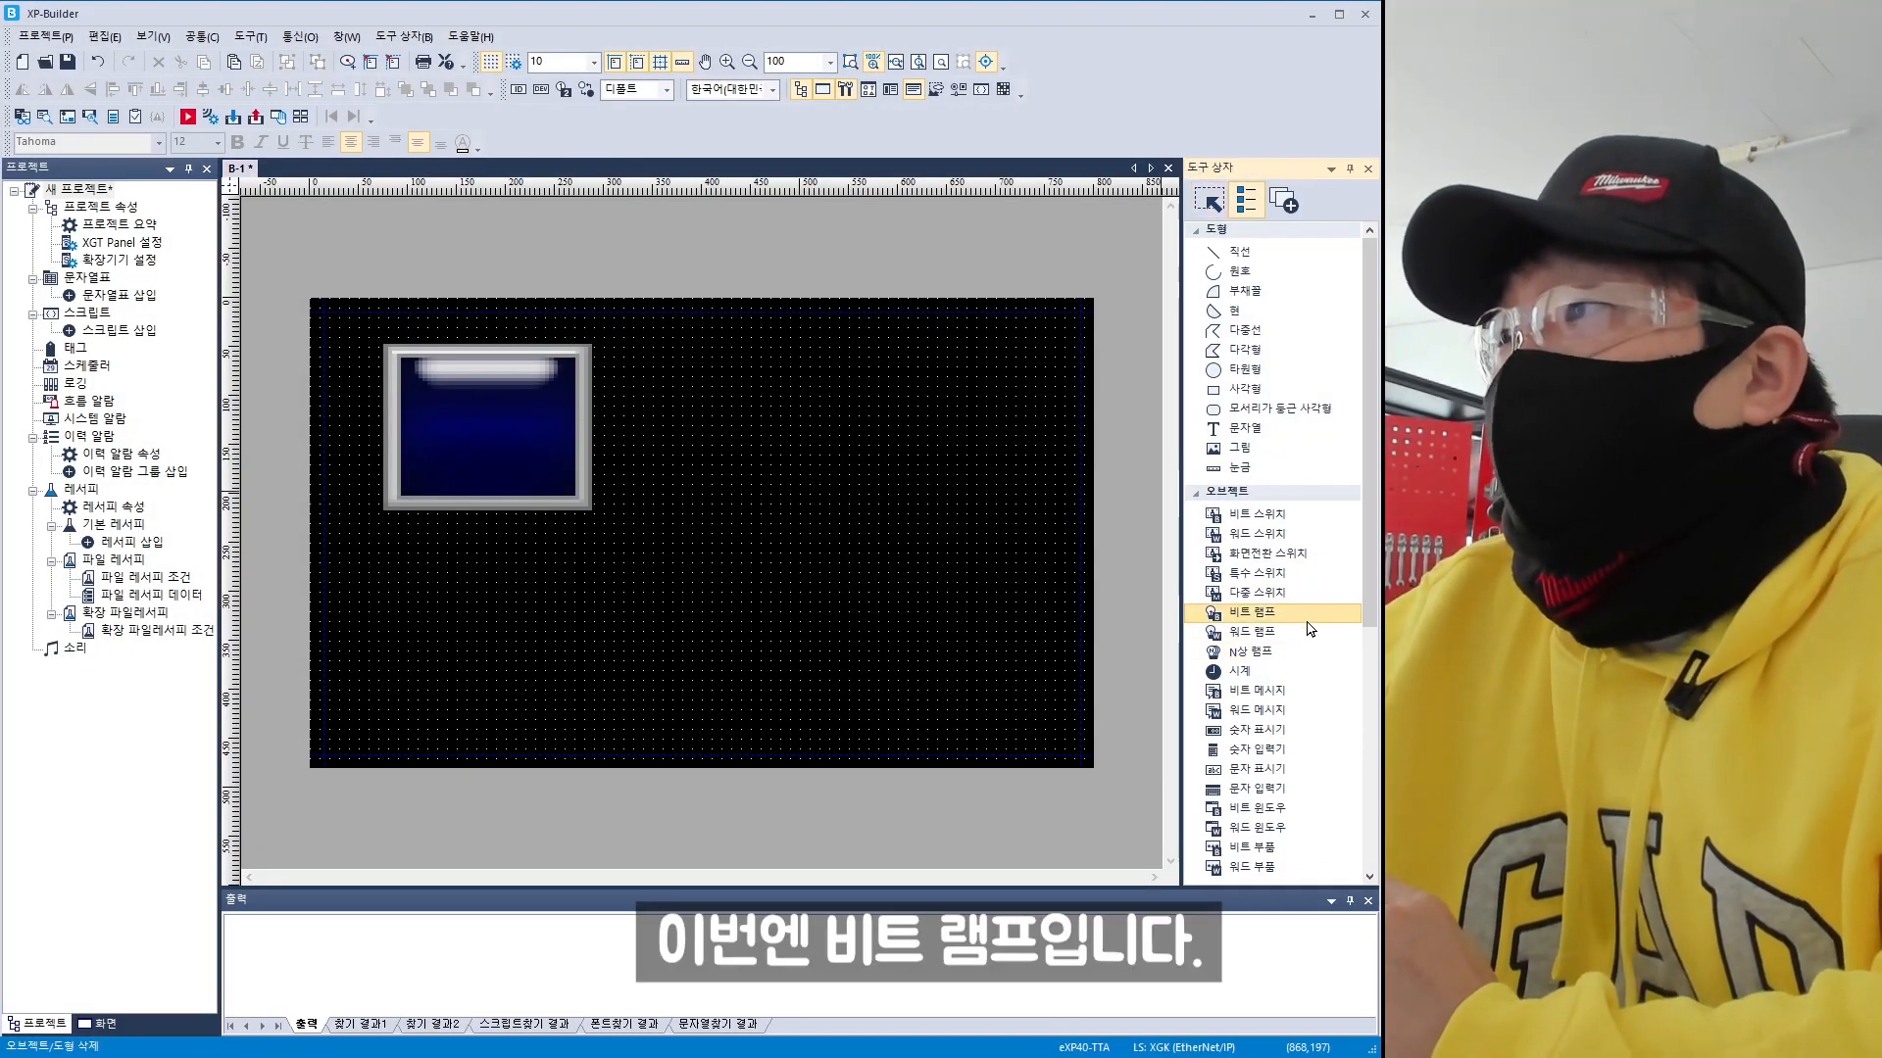
drag(733, 348, 954, 510)
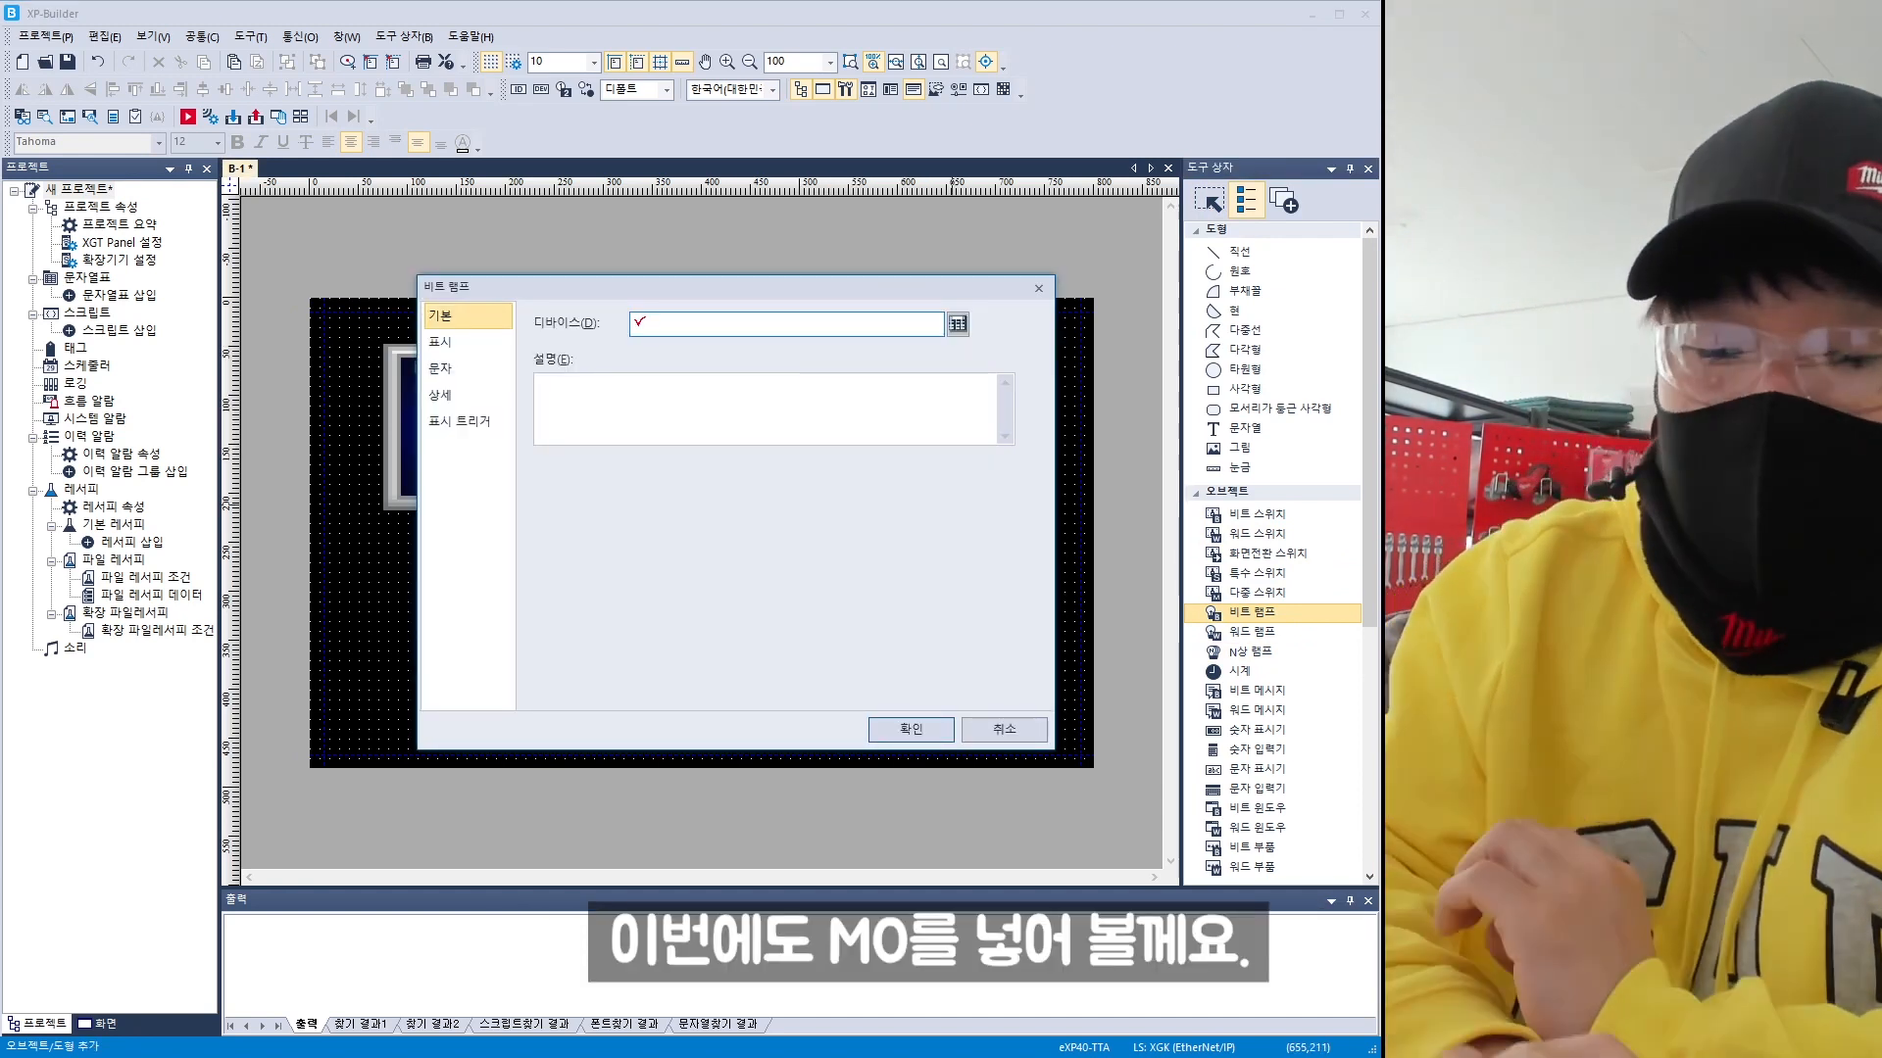
text(M00000)
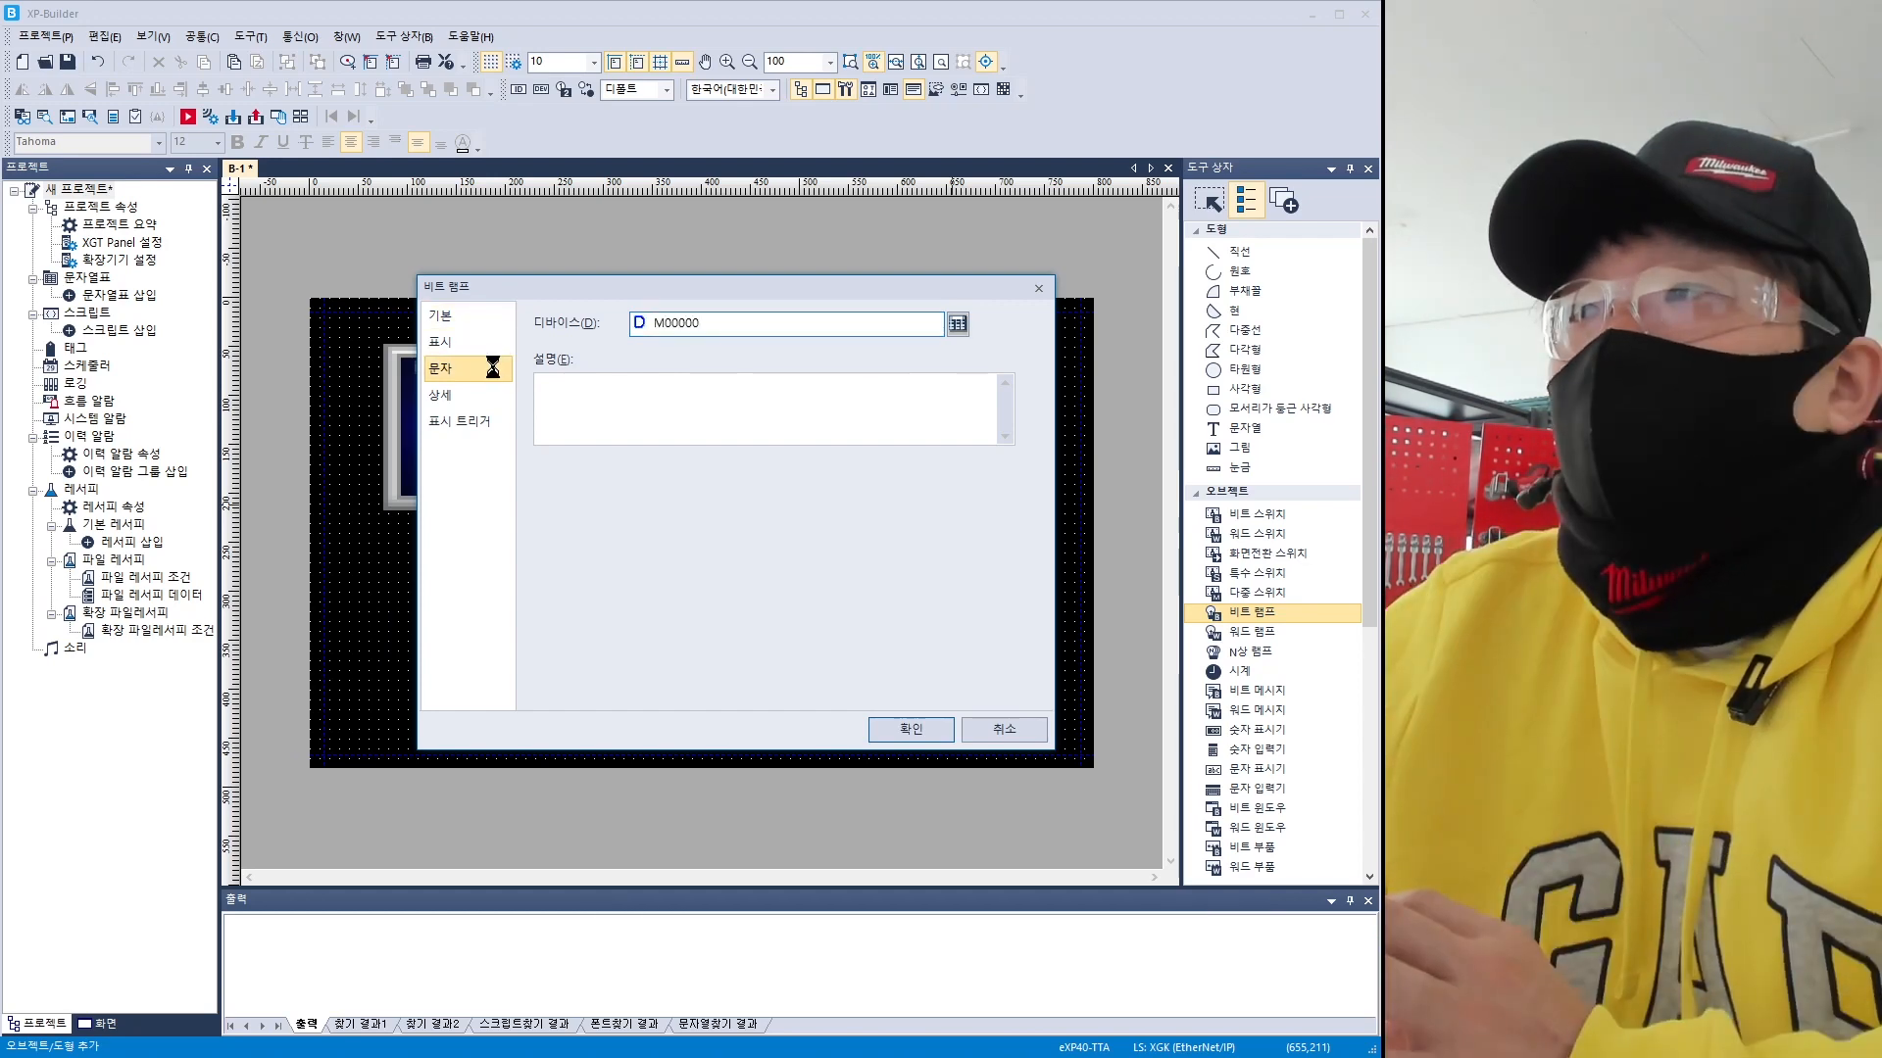
- Enable text on the bit lamp, with "On" for the on state and "Off" for the off state
click(491, 369)
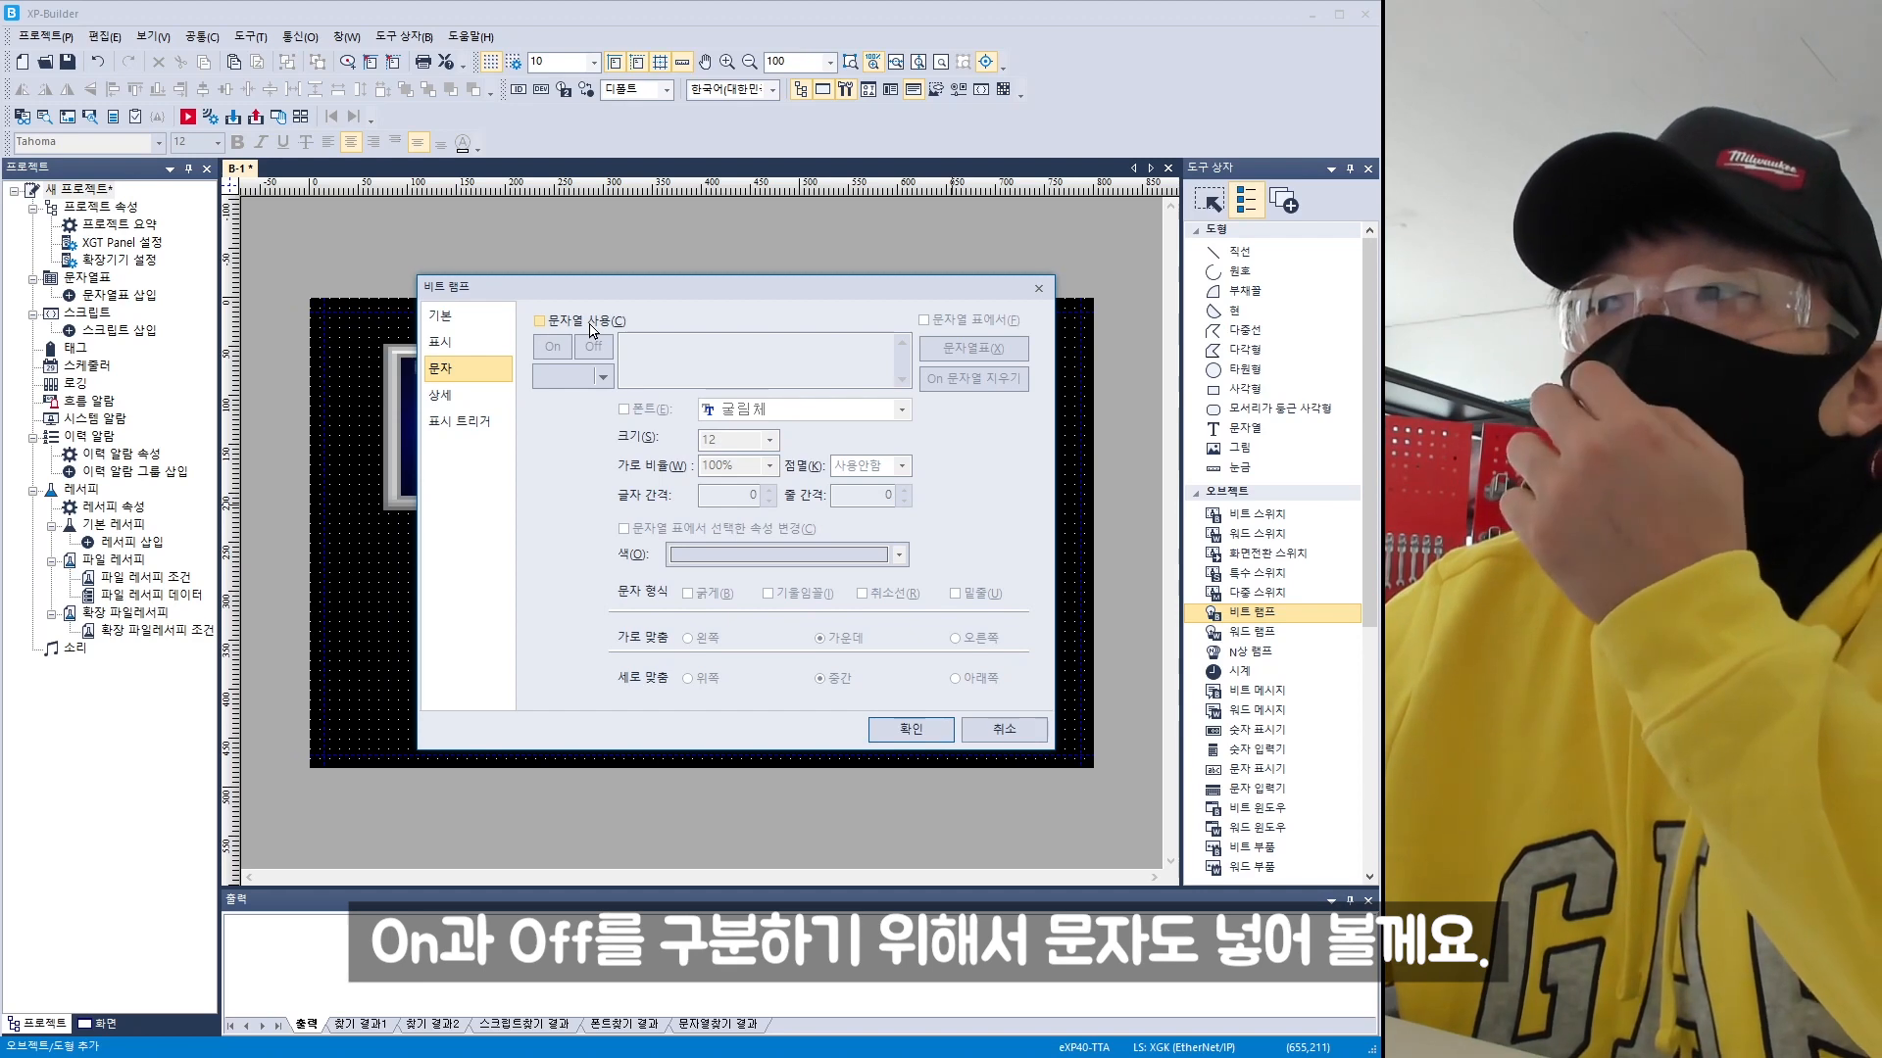
click(591, 329)
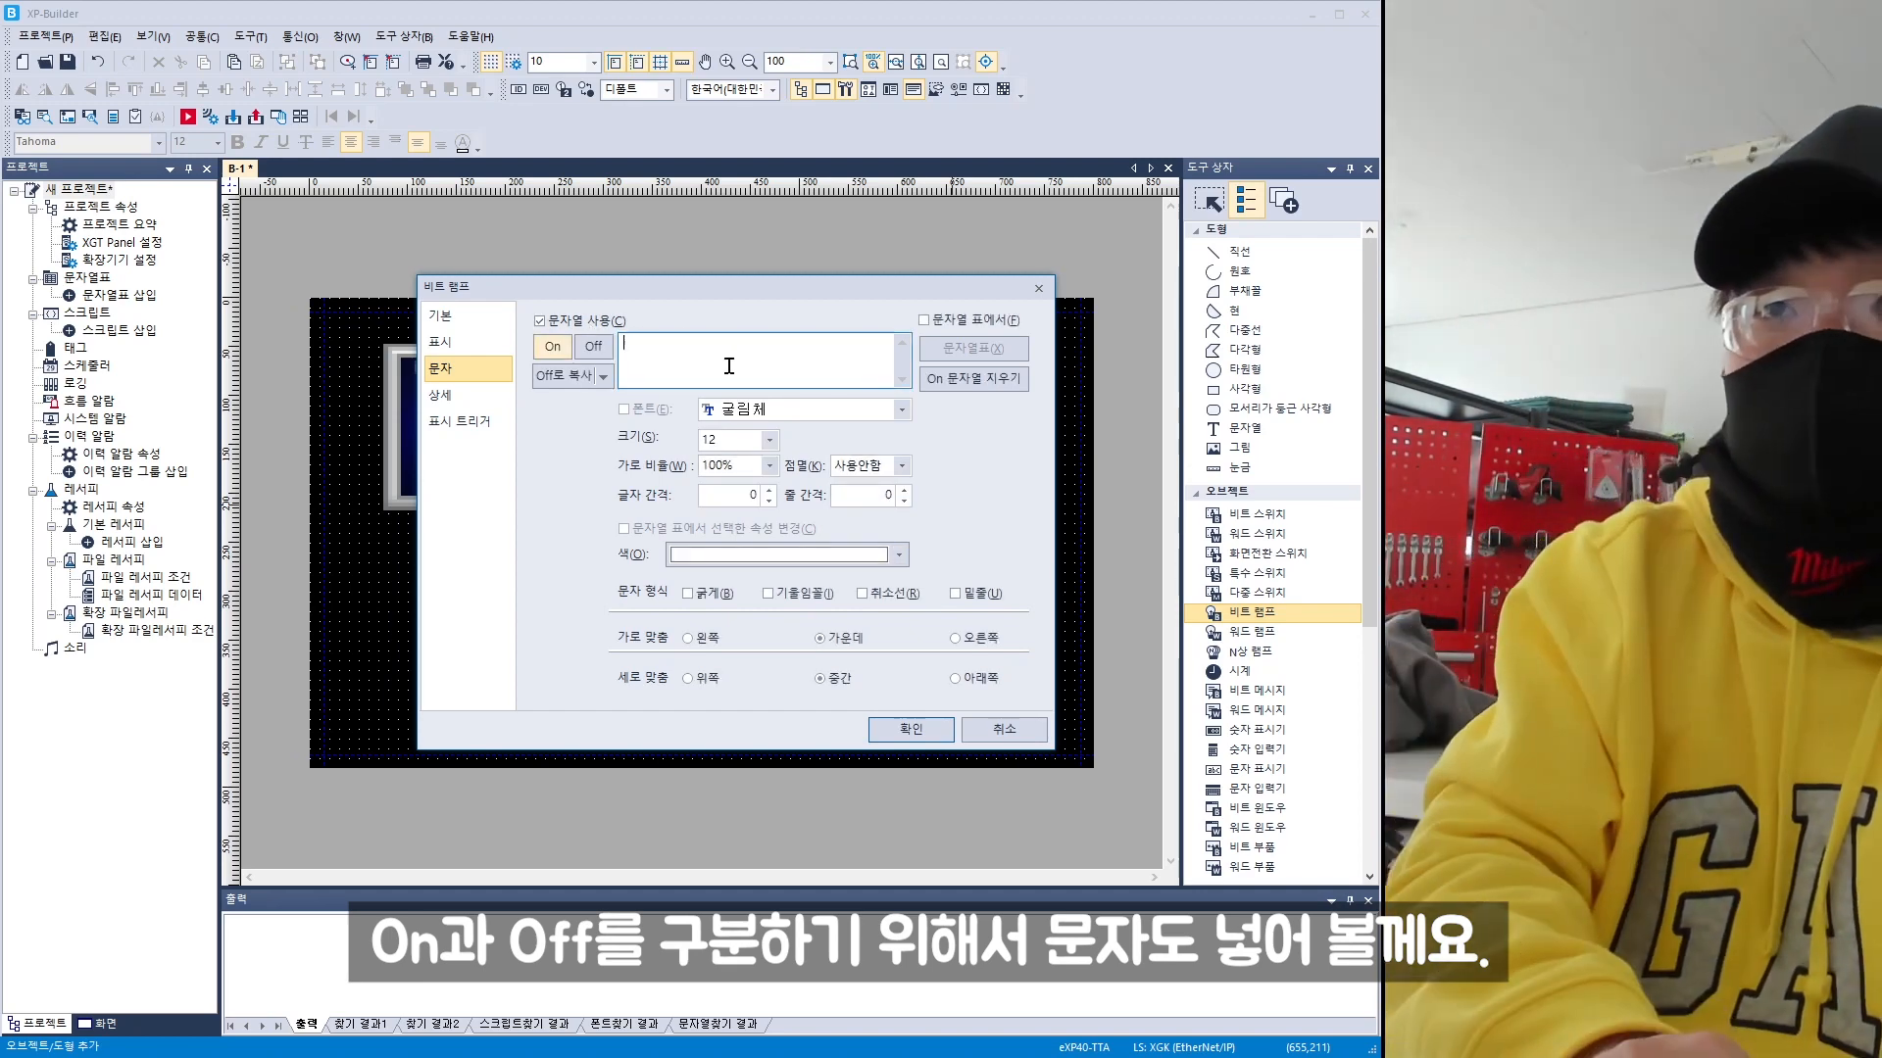
text(On)
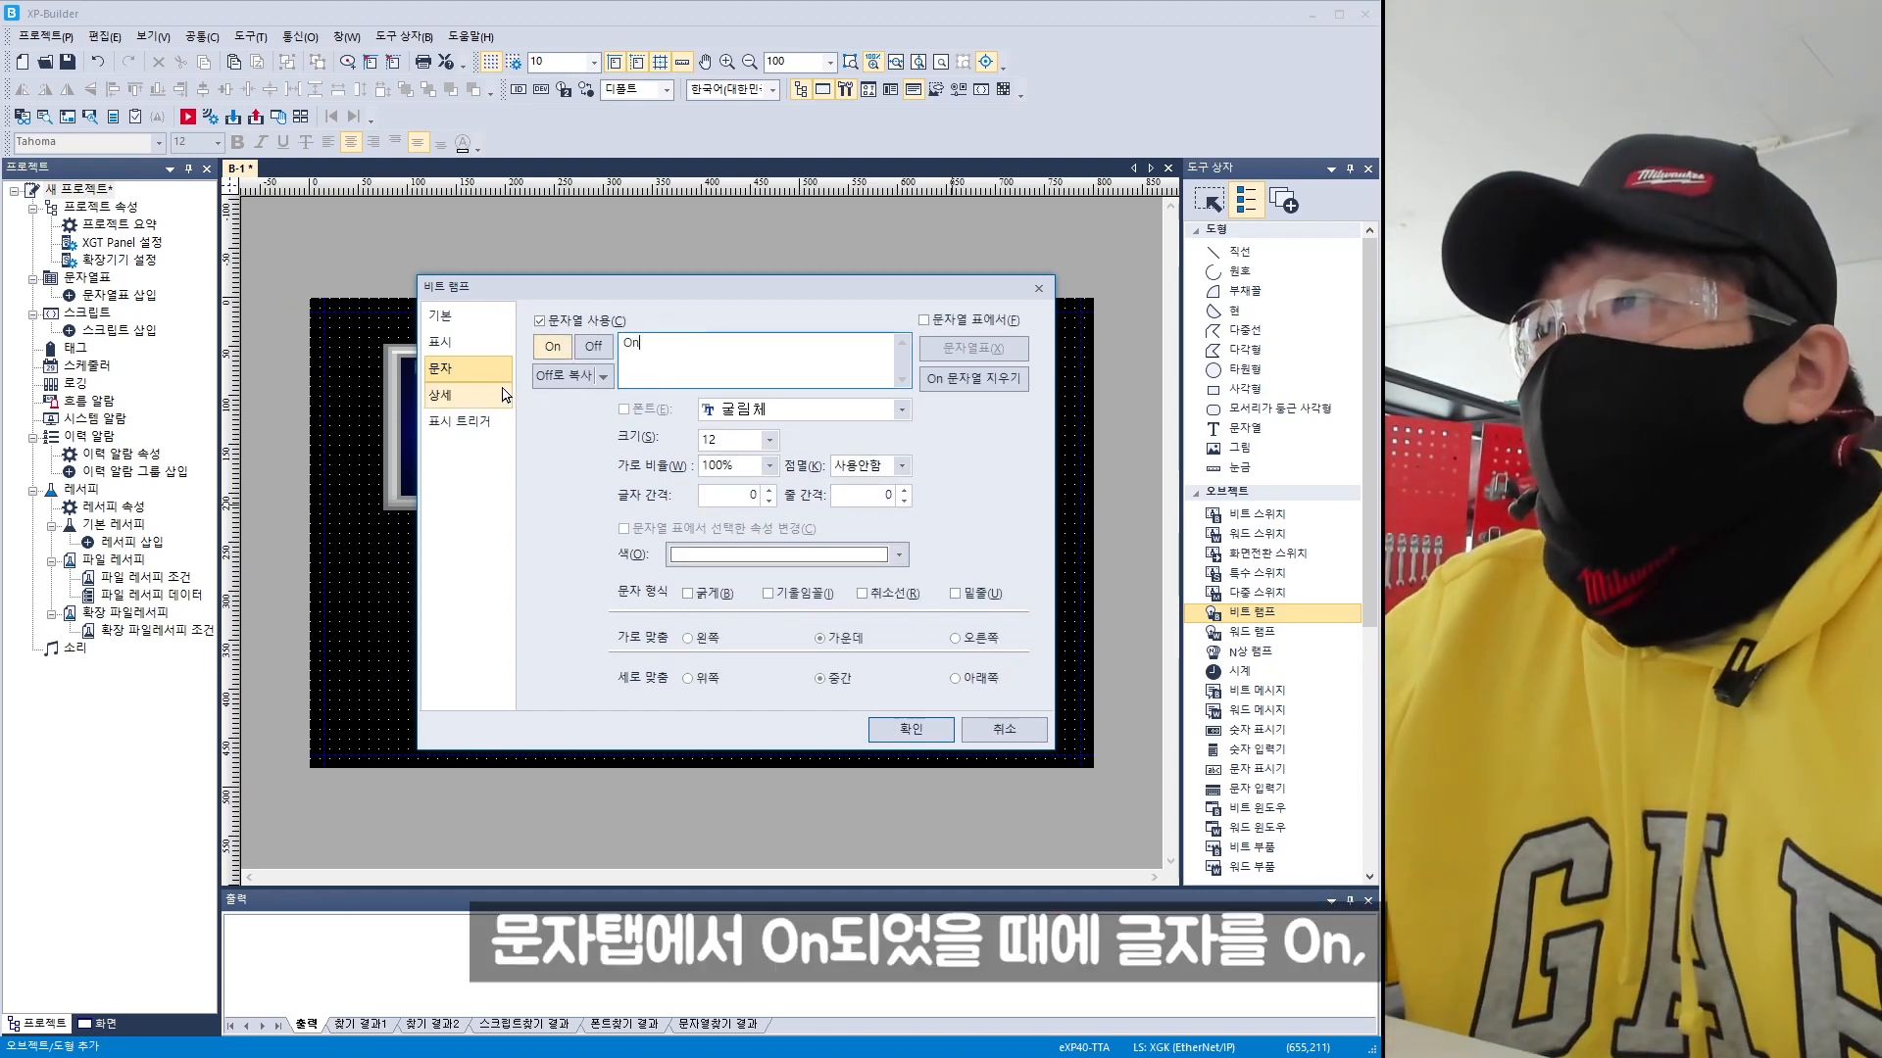
key(ctrl+a)
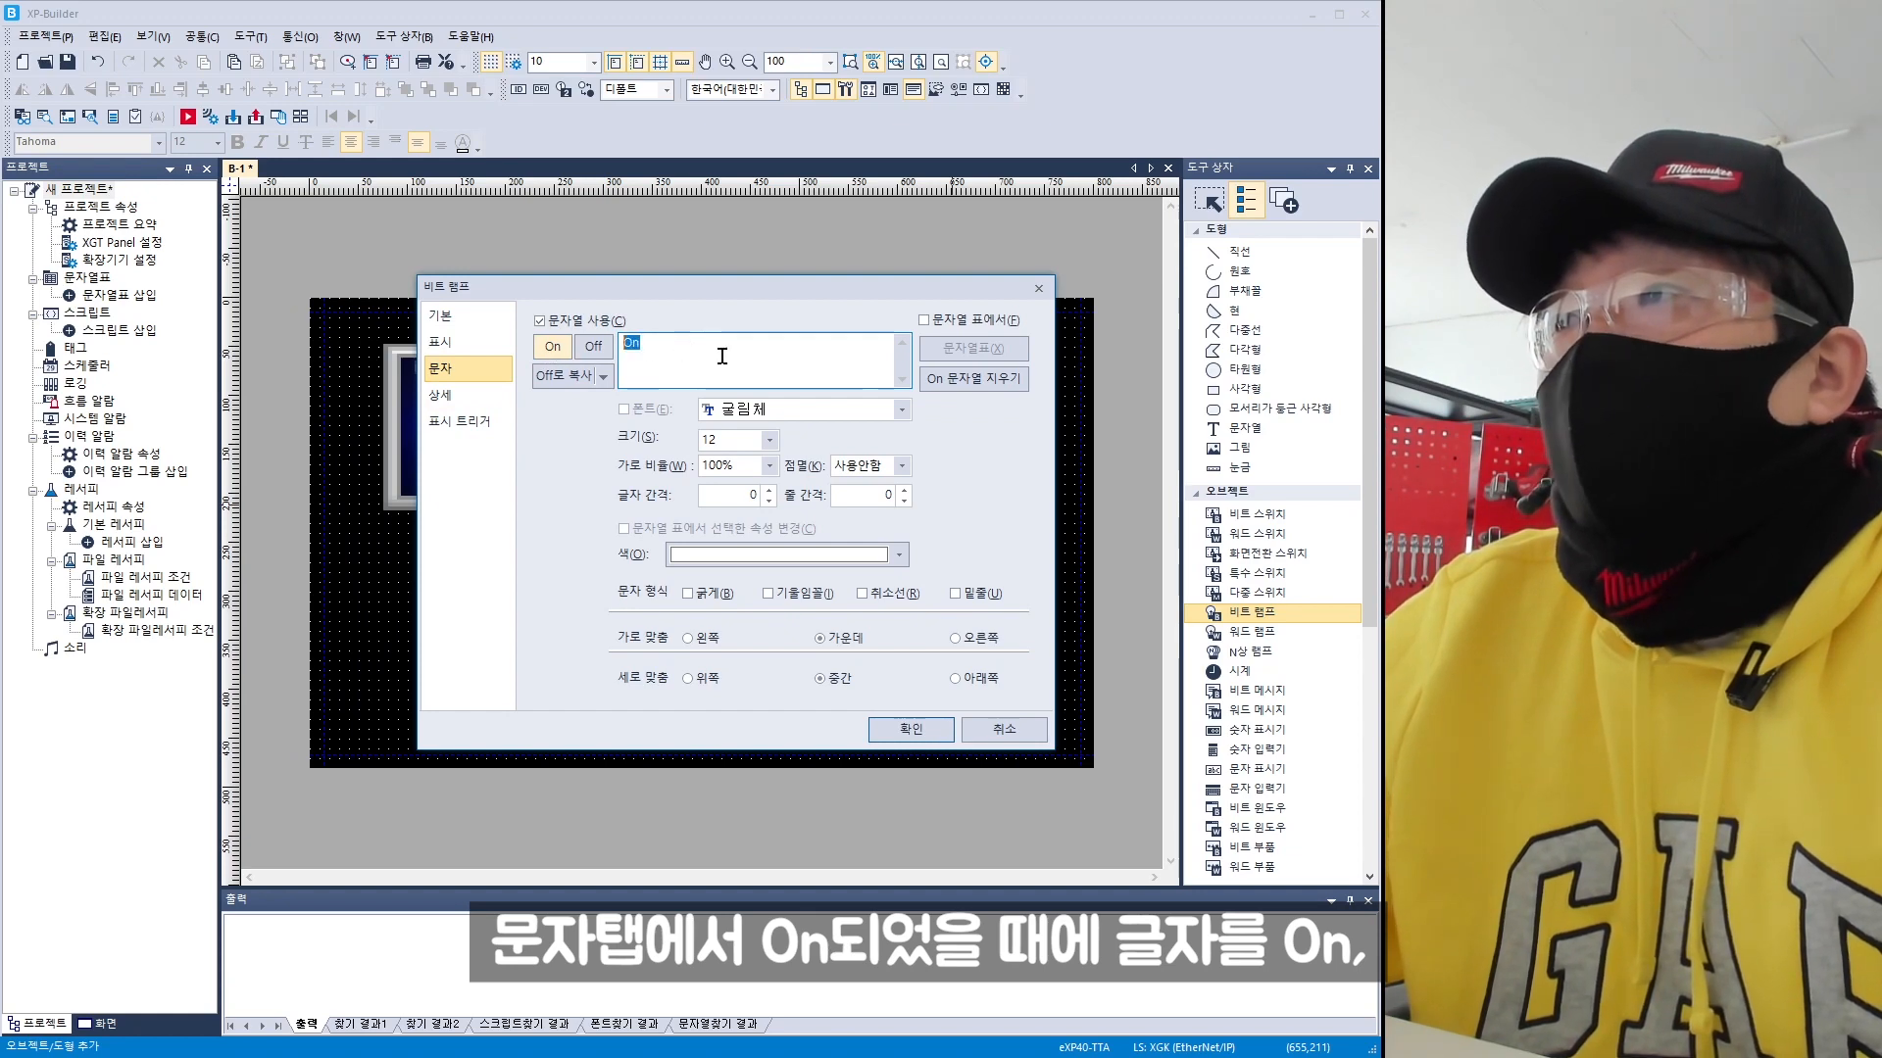
click(593, 346)
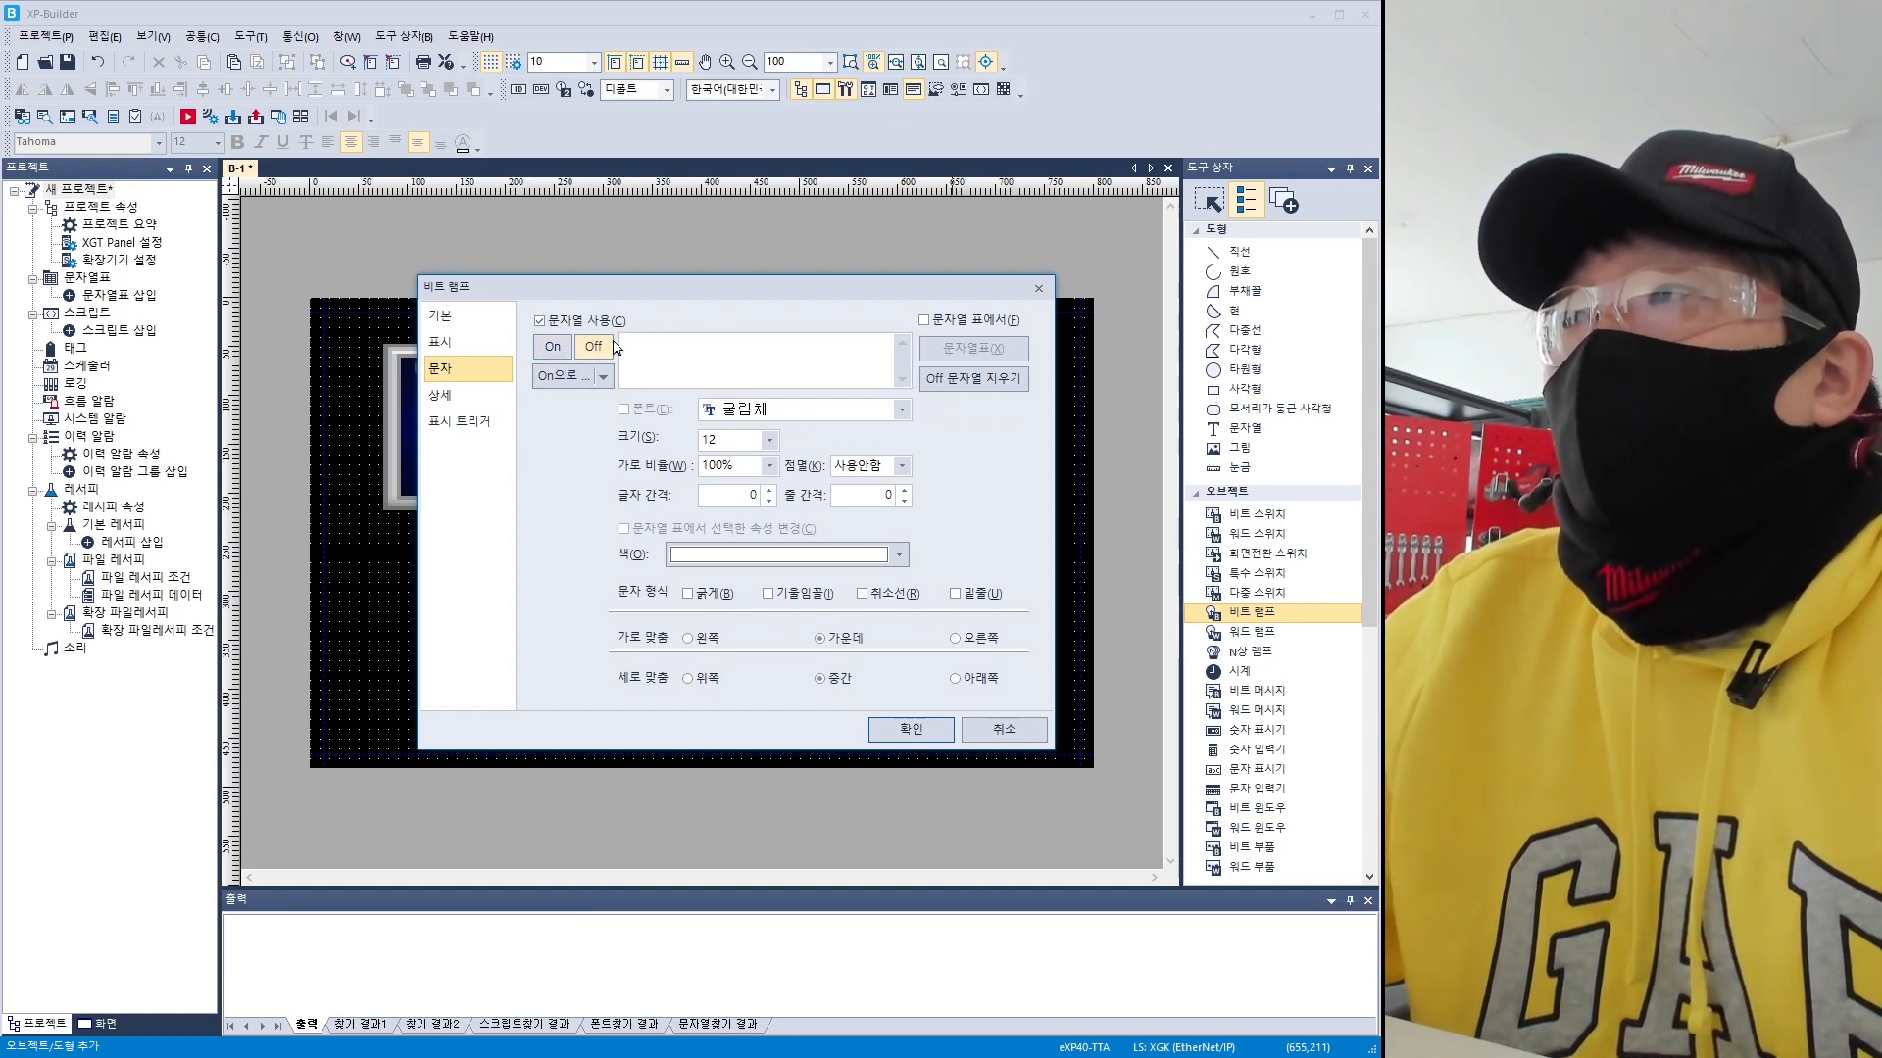
click(700, 340)
text(Off)
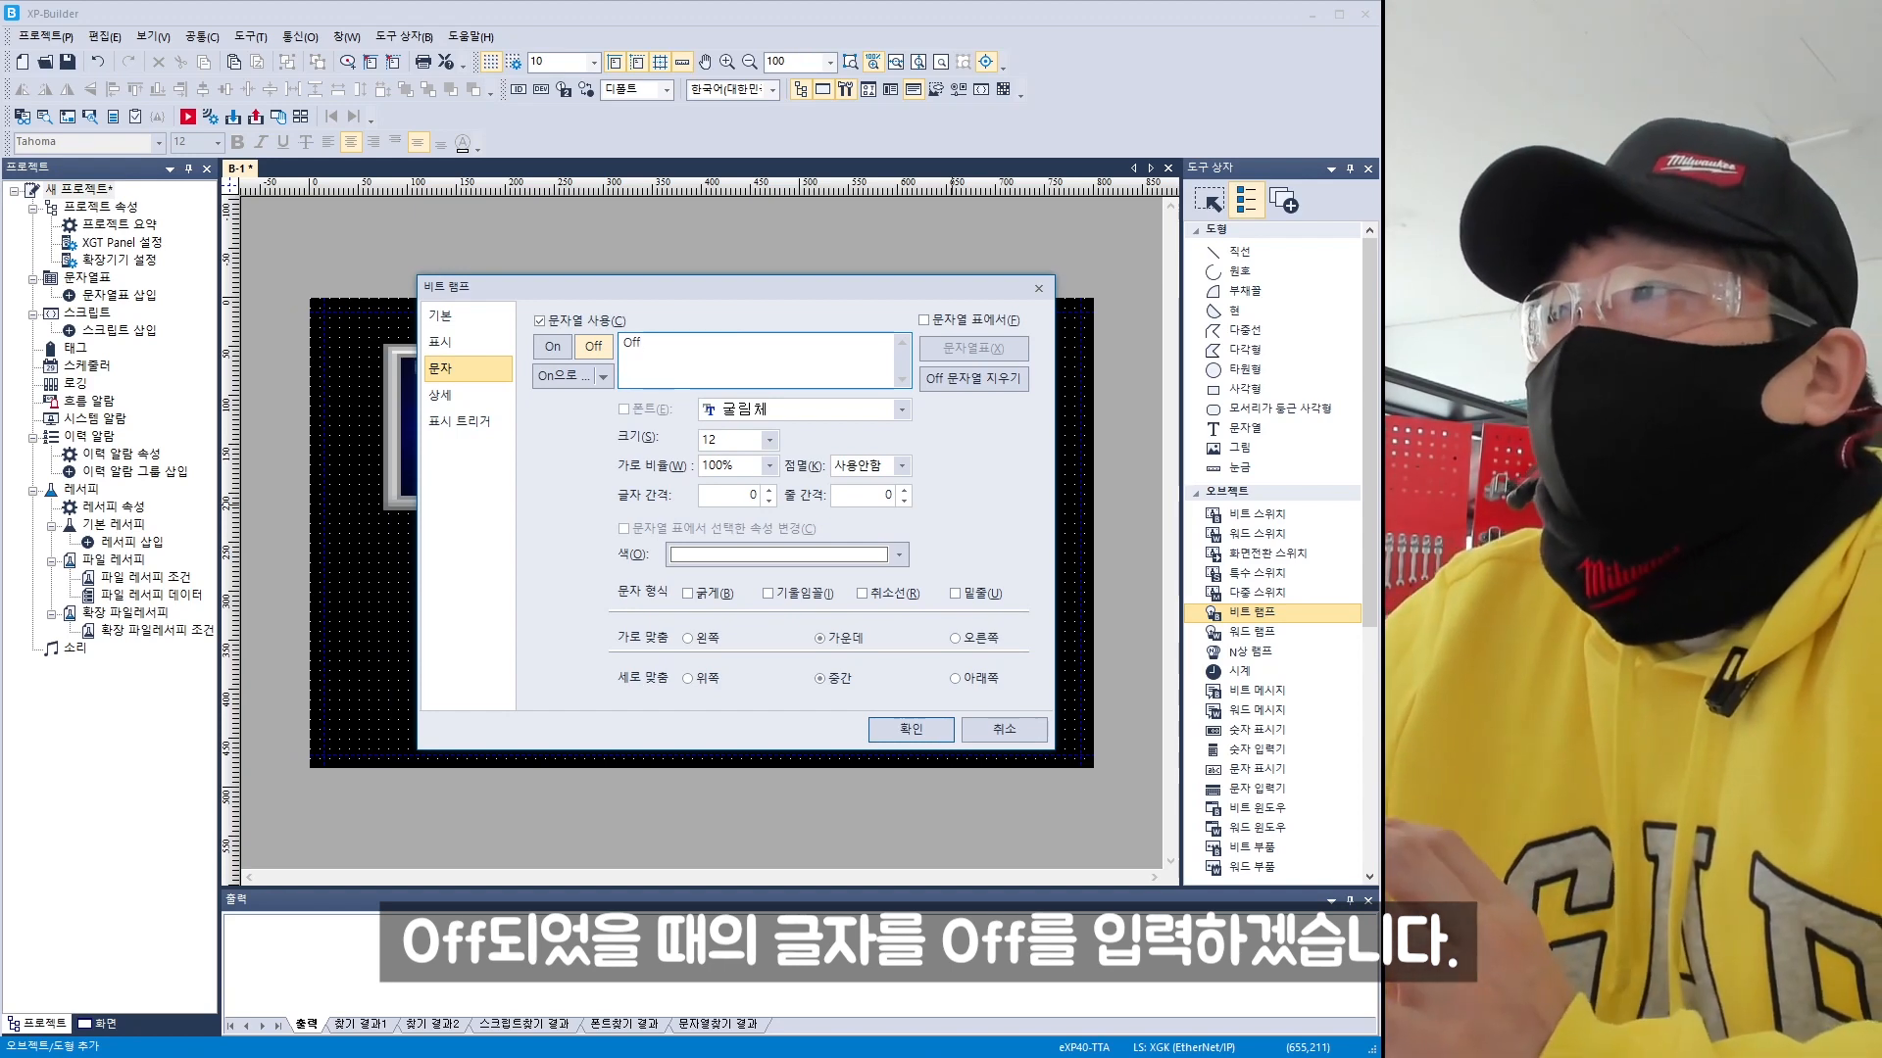
click(910, 729)
- Run the simulation of the screen and operate the bit switch repeatedly to test the bit lamp on M0
click(188, 116)
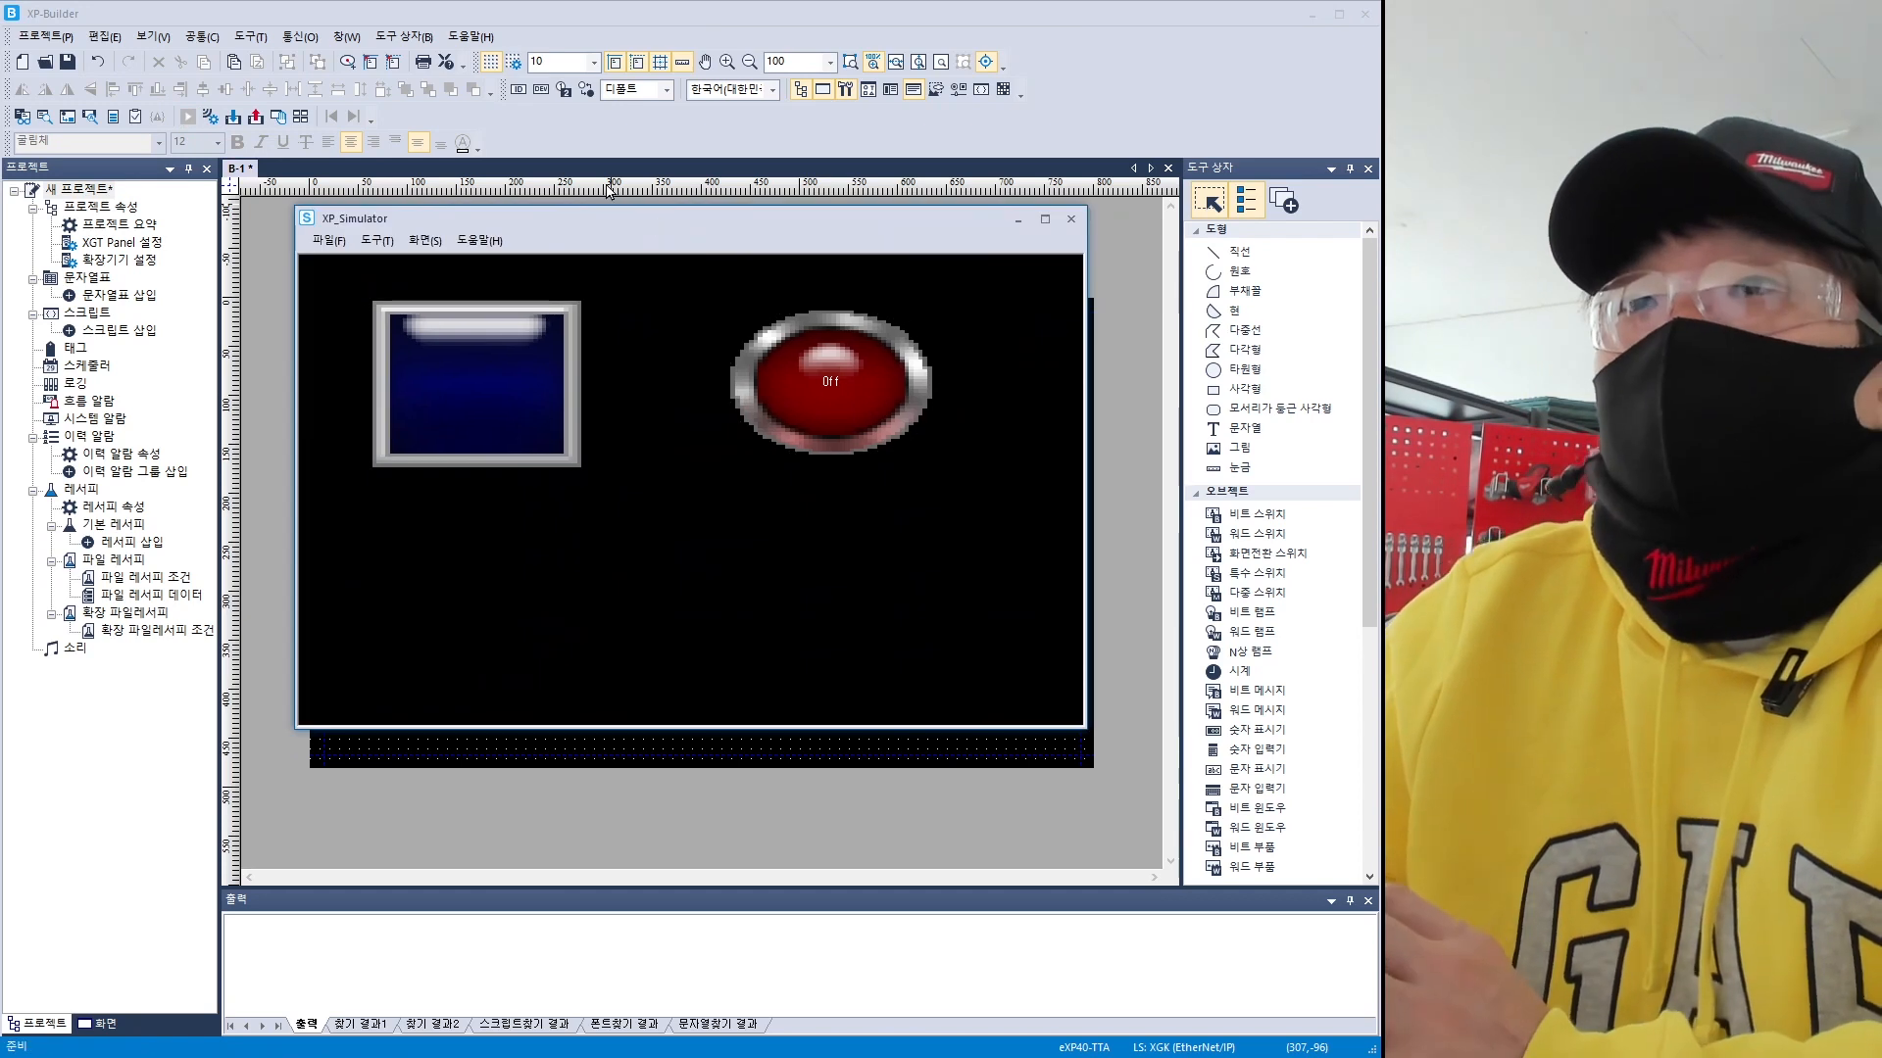
click(456, 422)
click(455, 416)
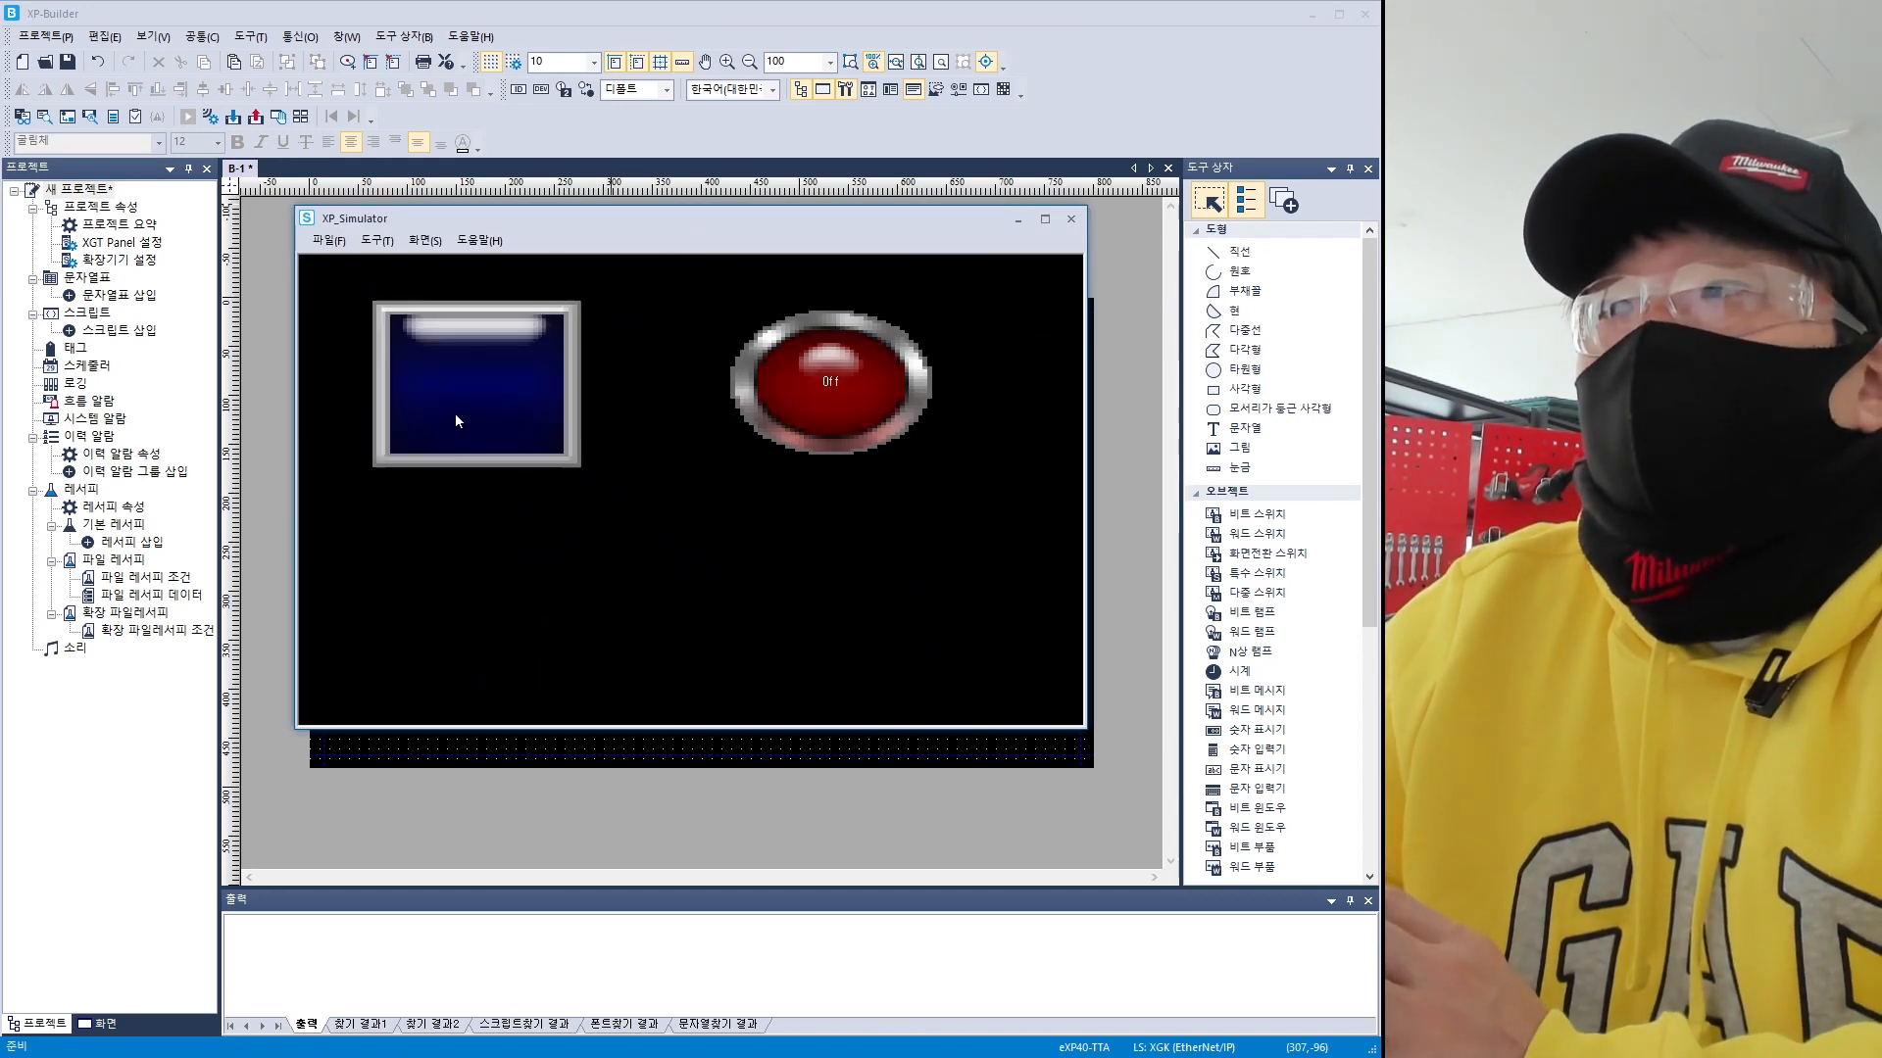
click(455, 416)
click(455, 416)
click(455, 415)
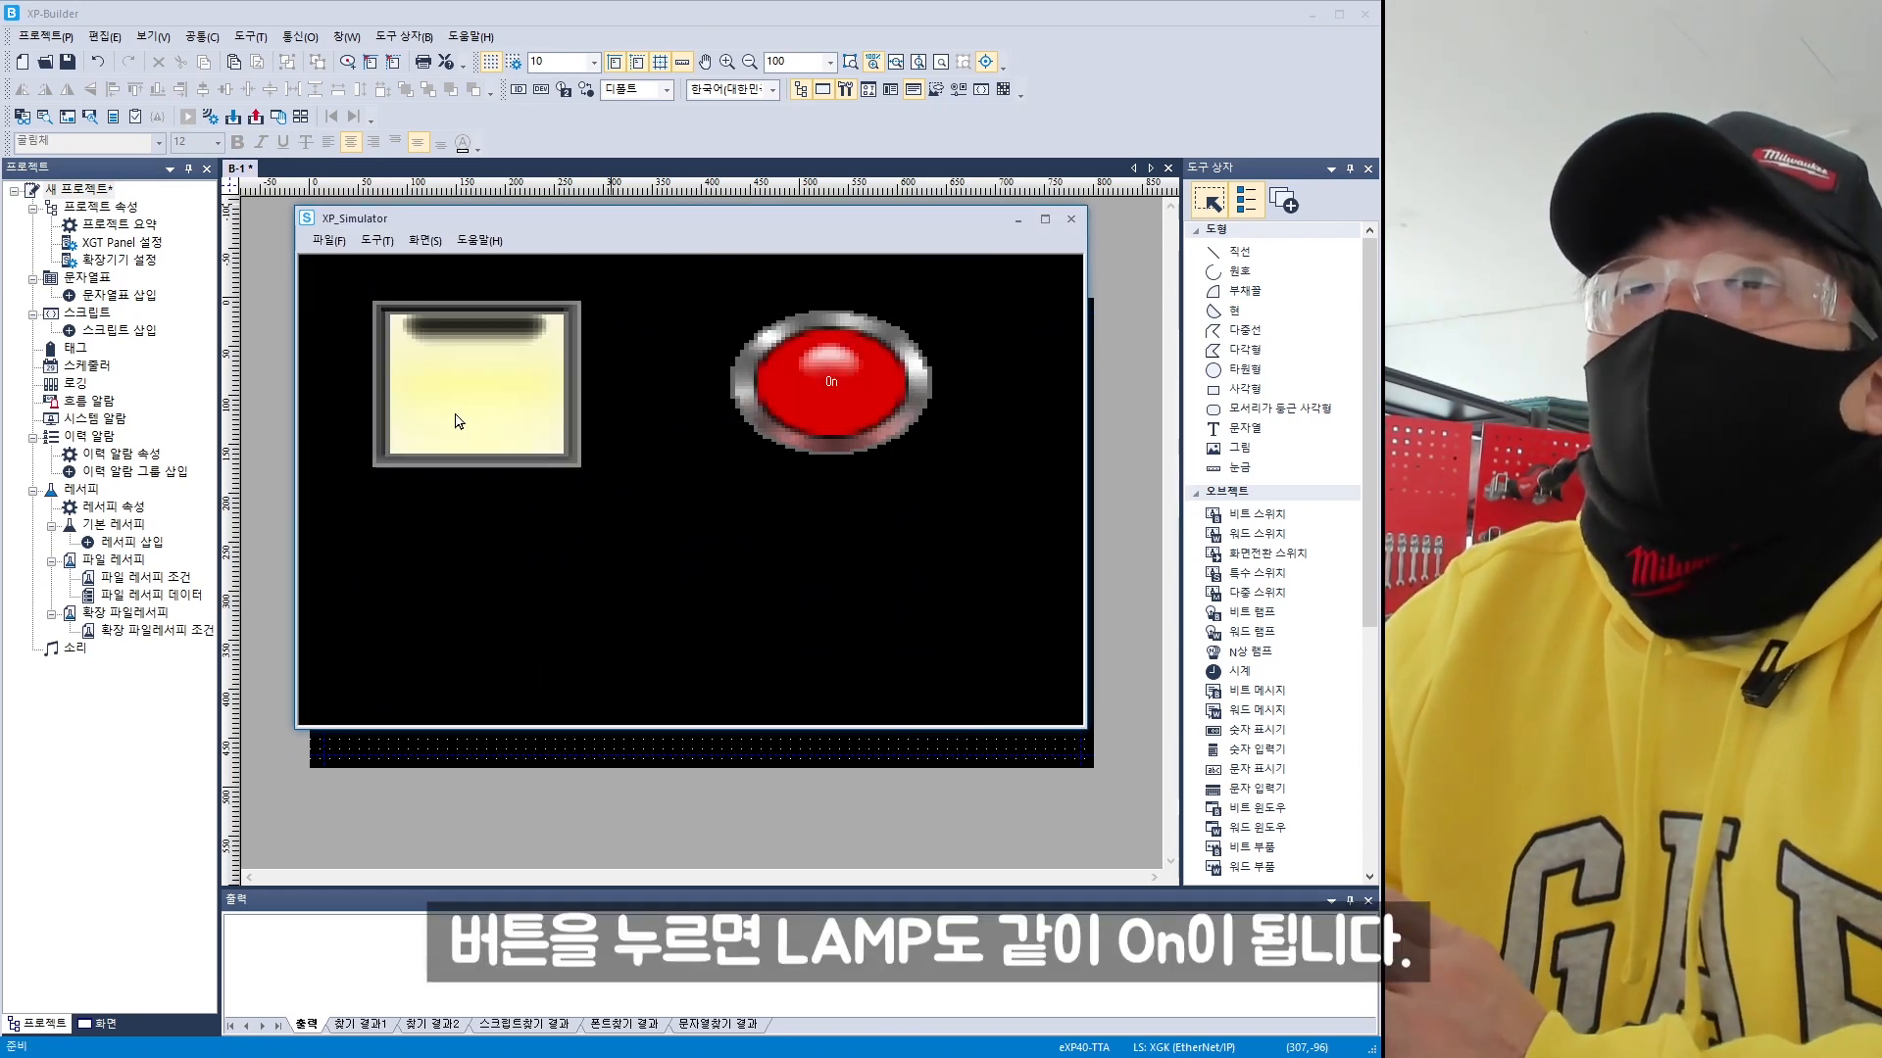
click(456, 420)
click(456, 420)
click(457, 420)
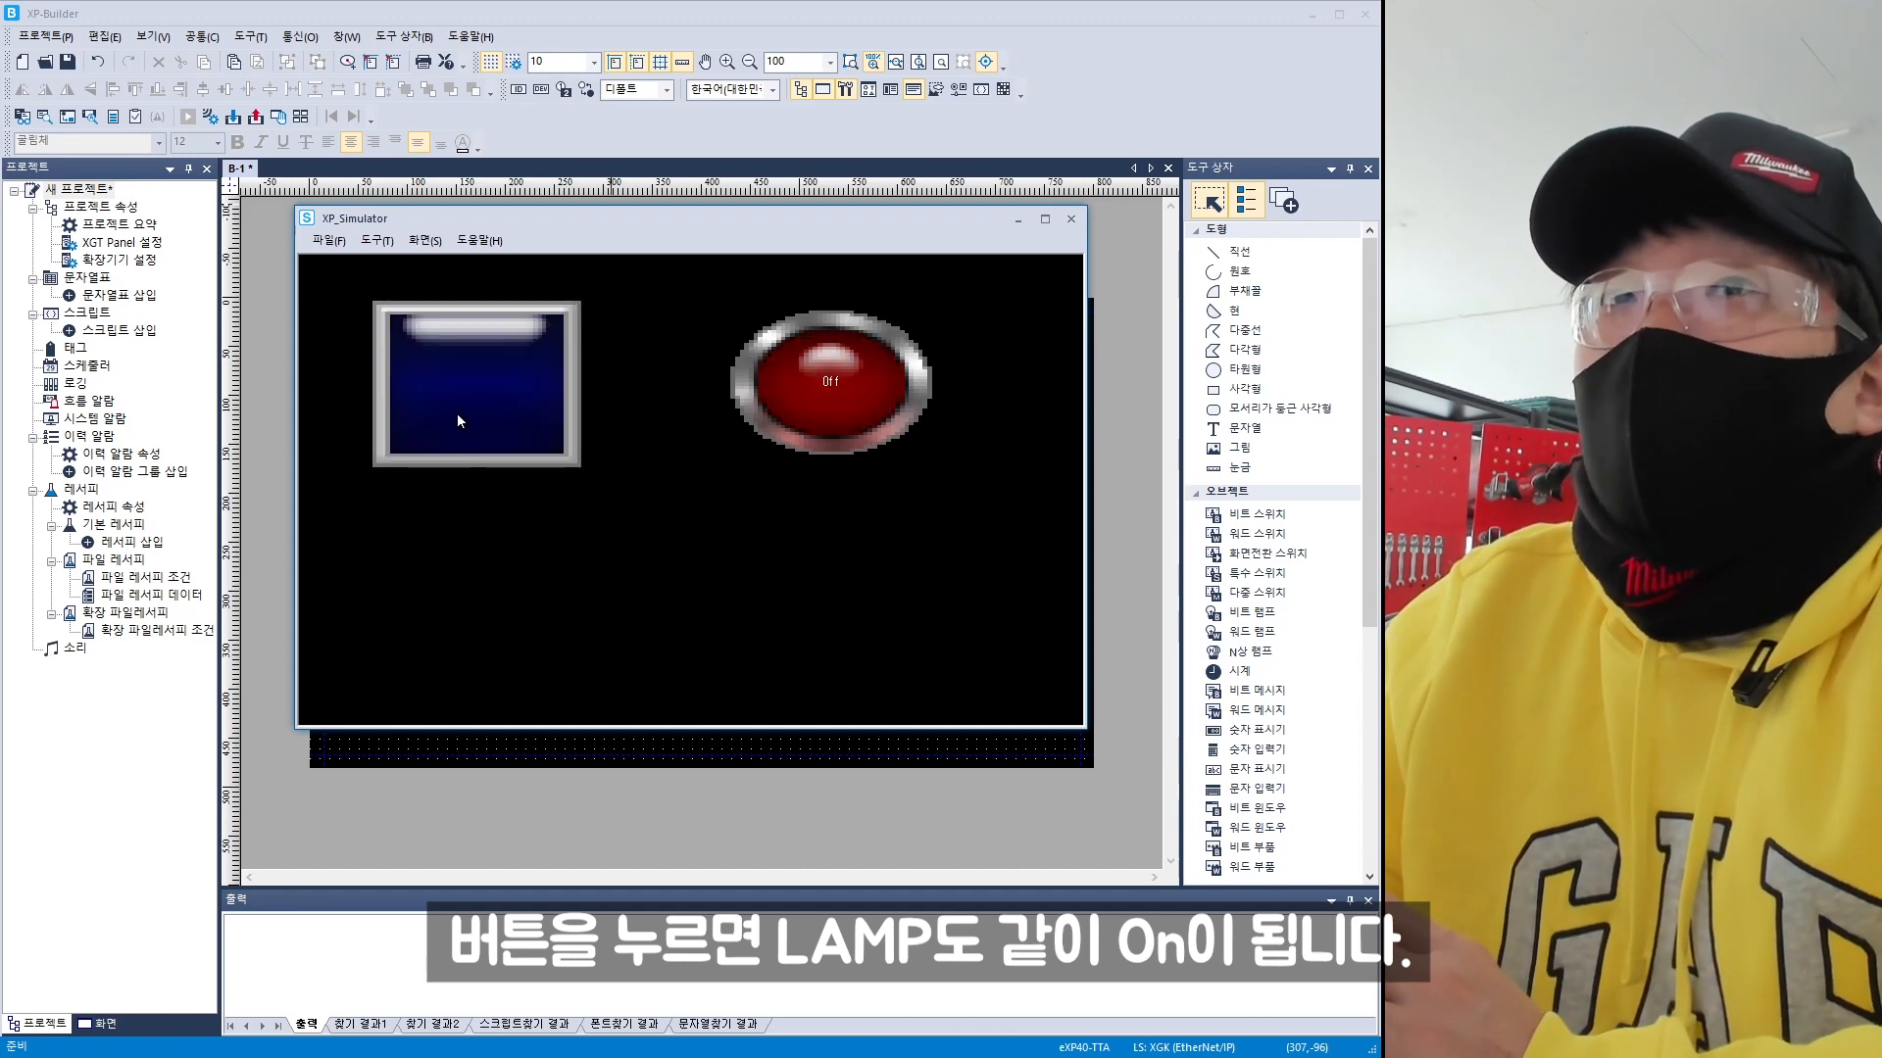
click(457, 421)
click(456, 422)
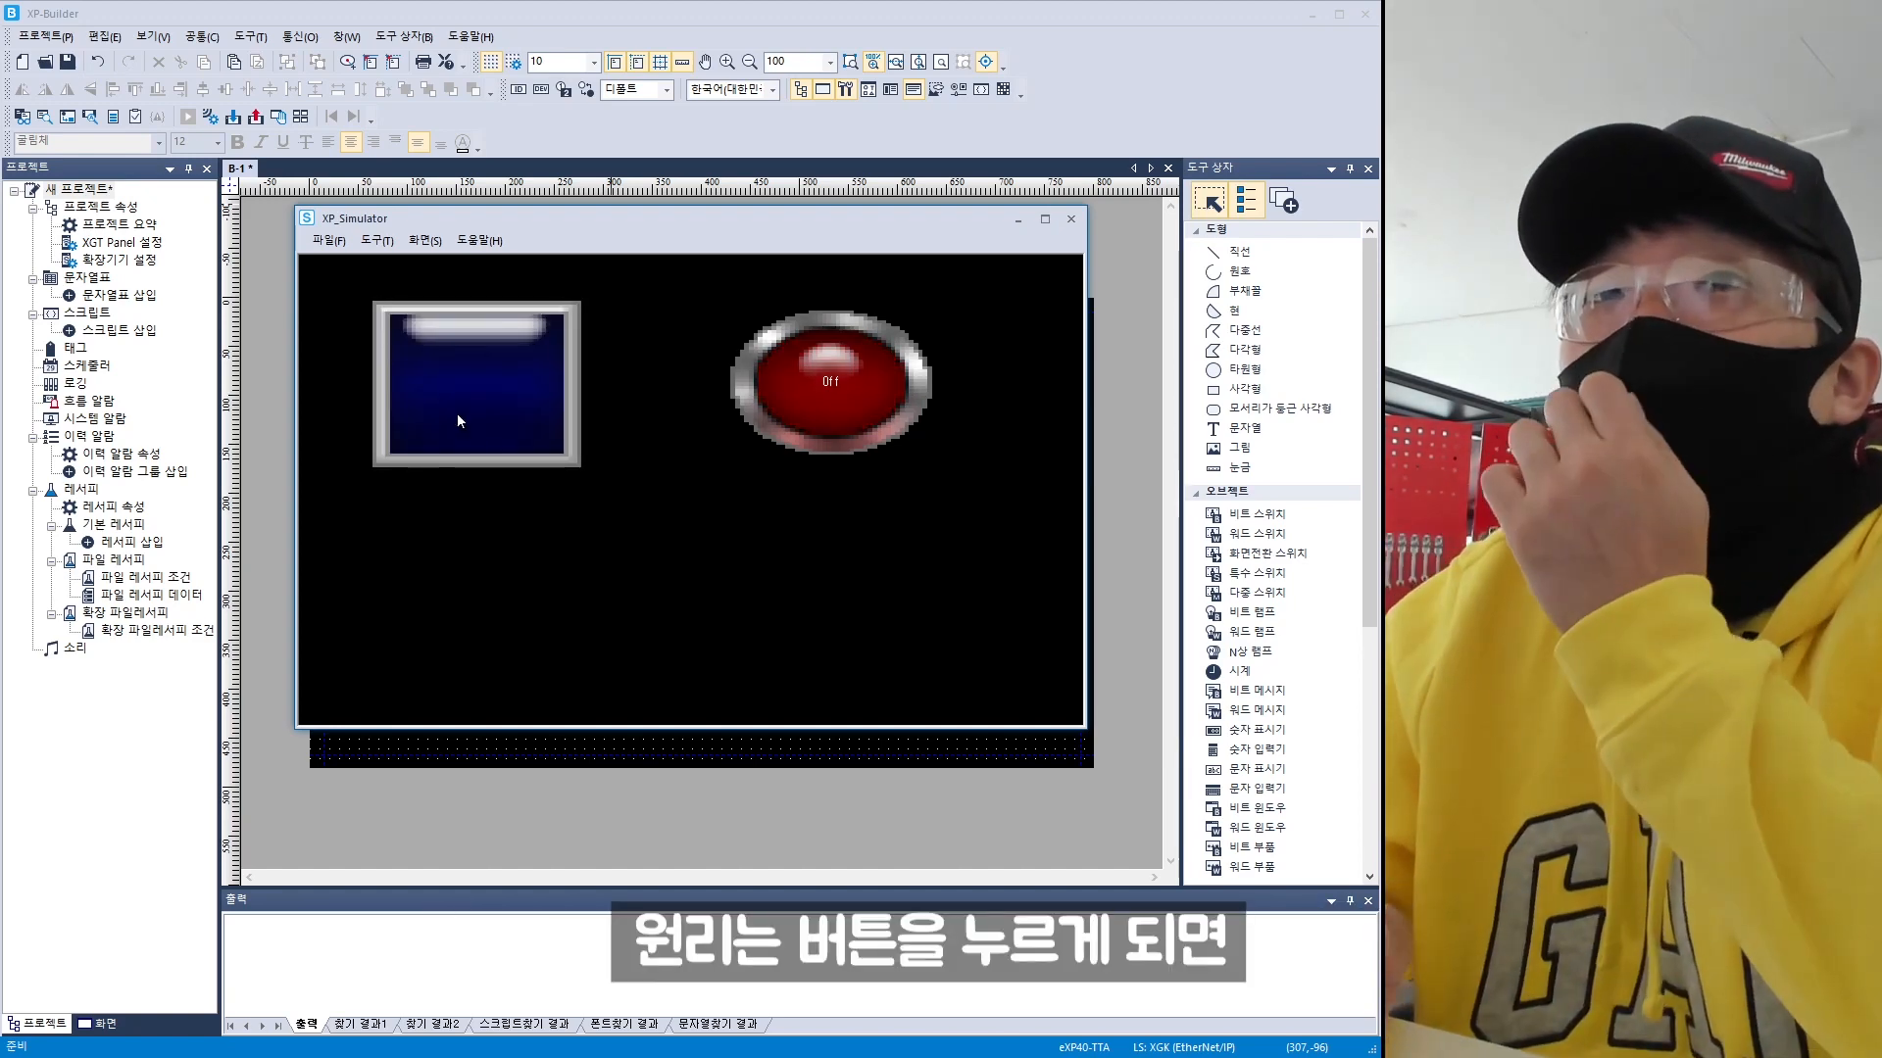
click(457, 421)
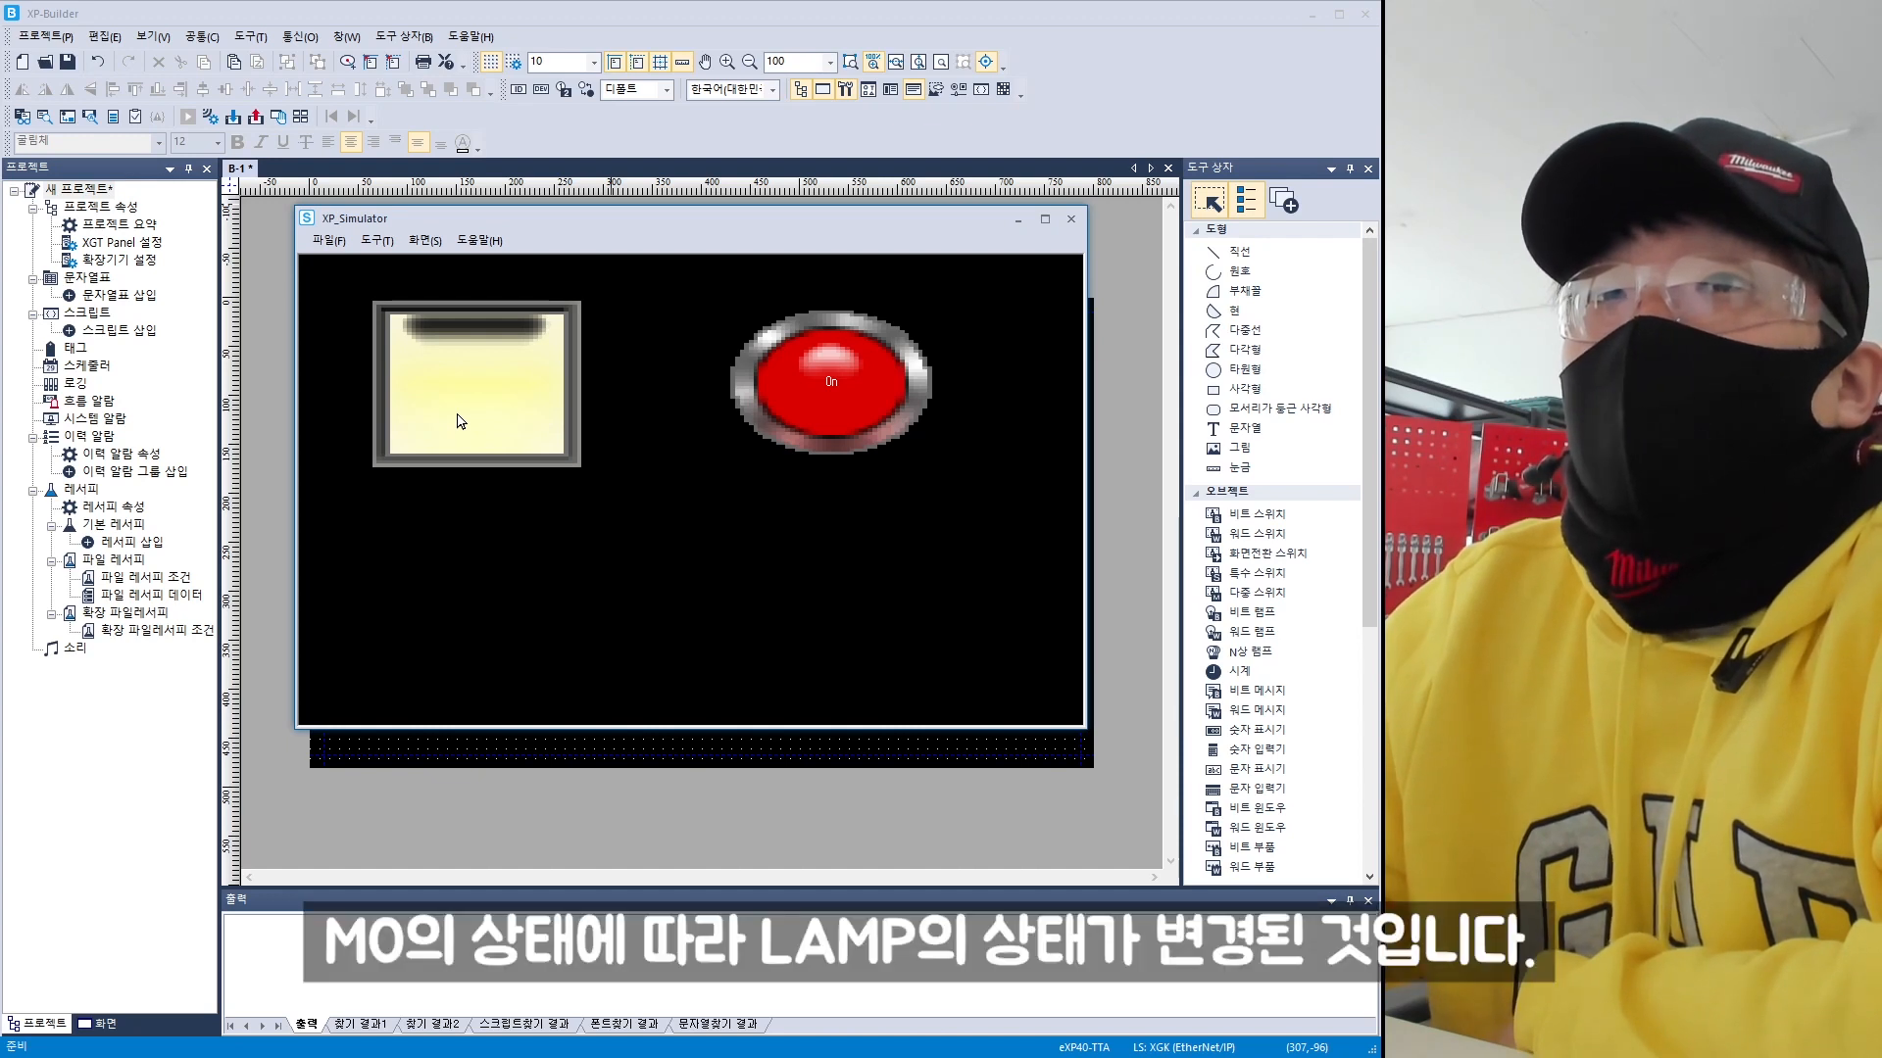
click(457, 420)
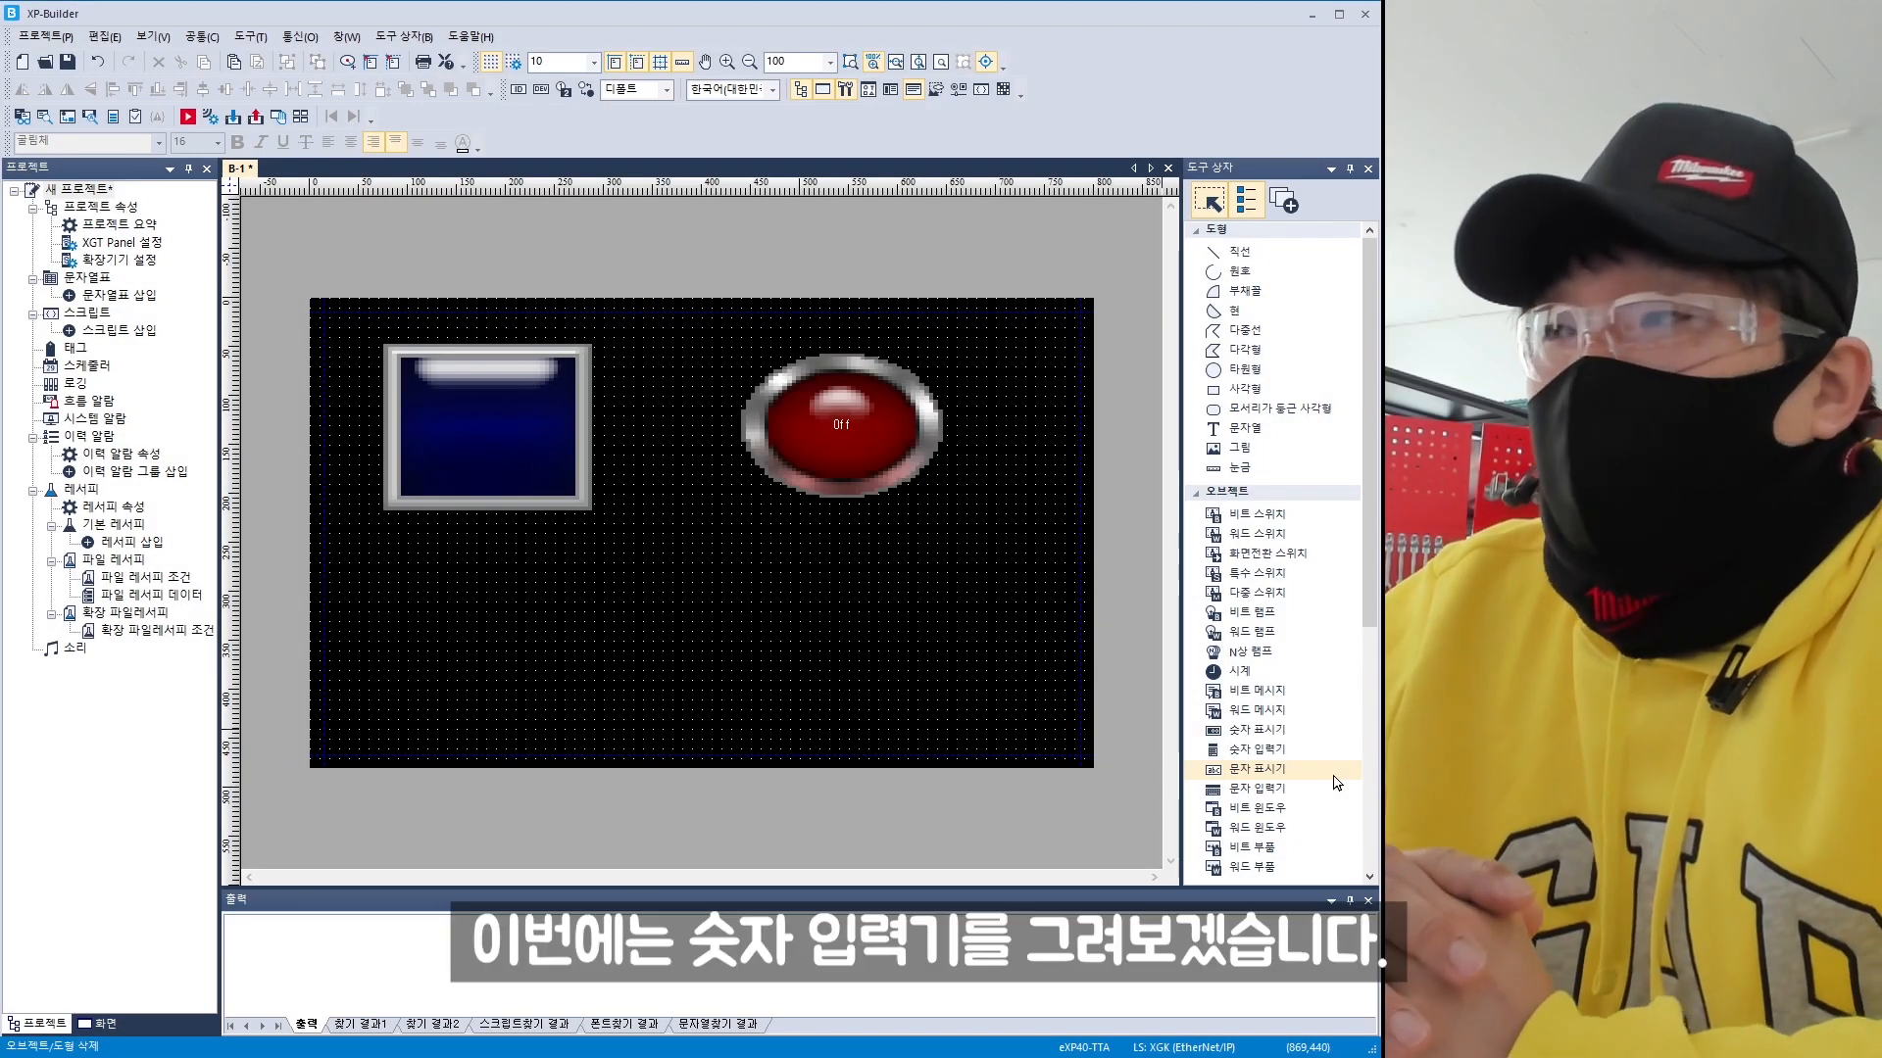
- Place a numeric input (숫자 입력기) below the bit switch and assign it device D00000
click(1303, 751)
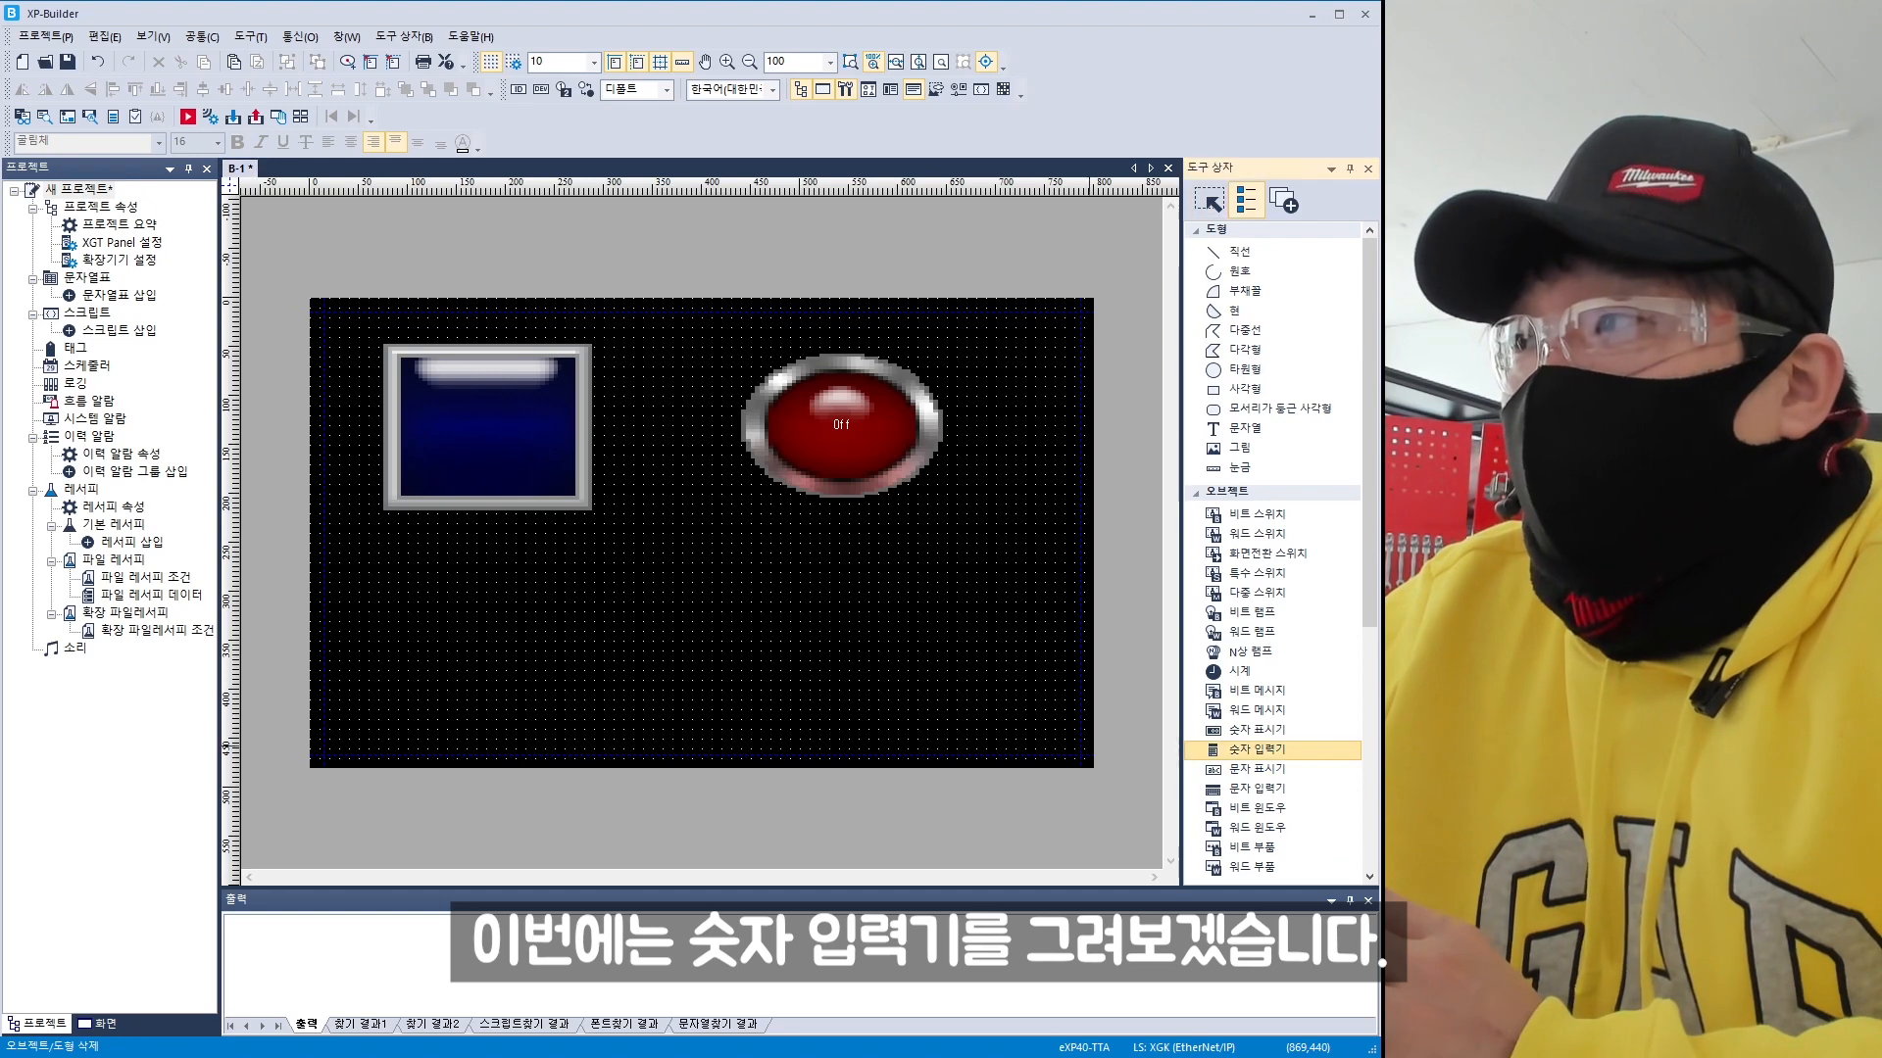
drag(357, 566, 652, 648)
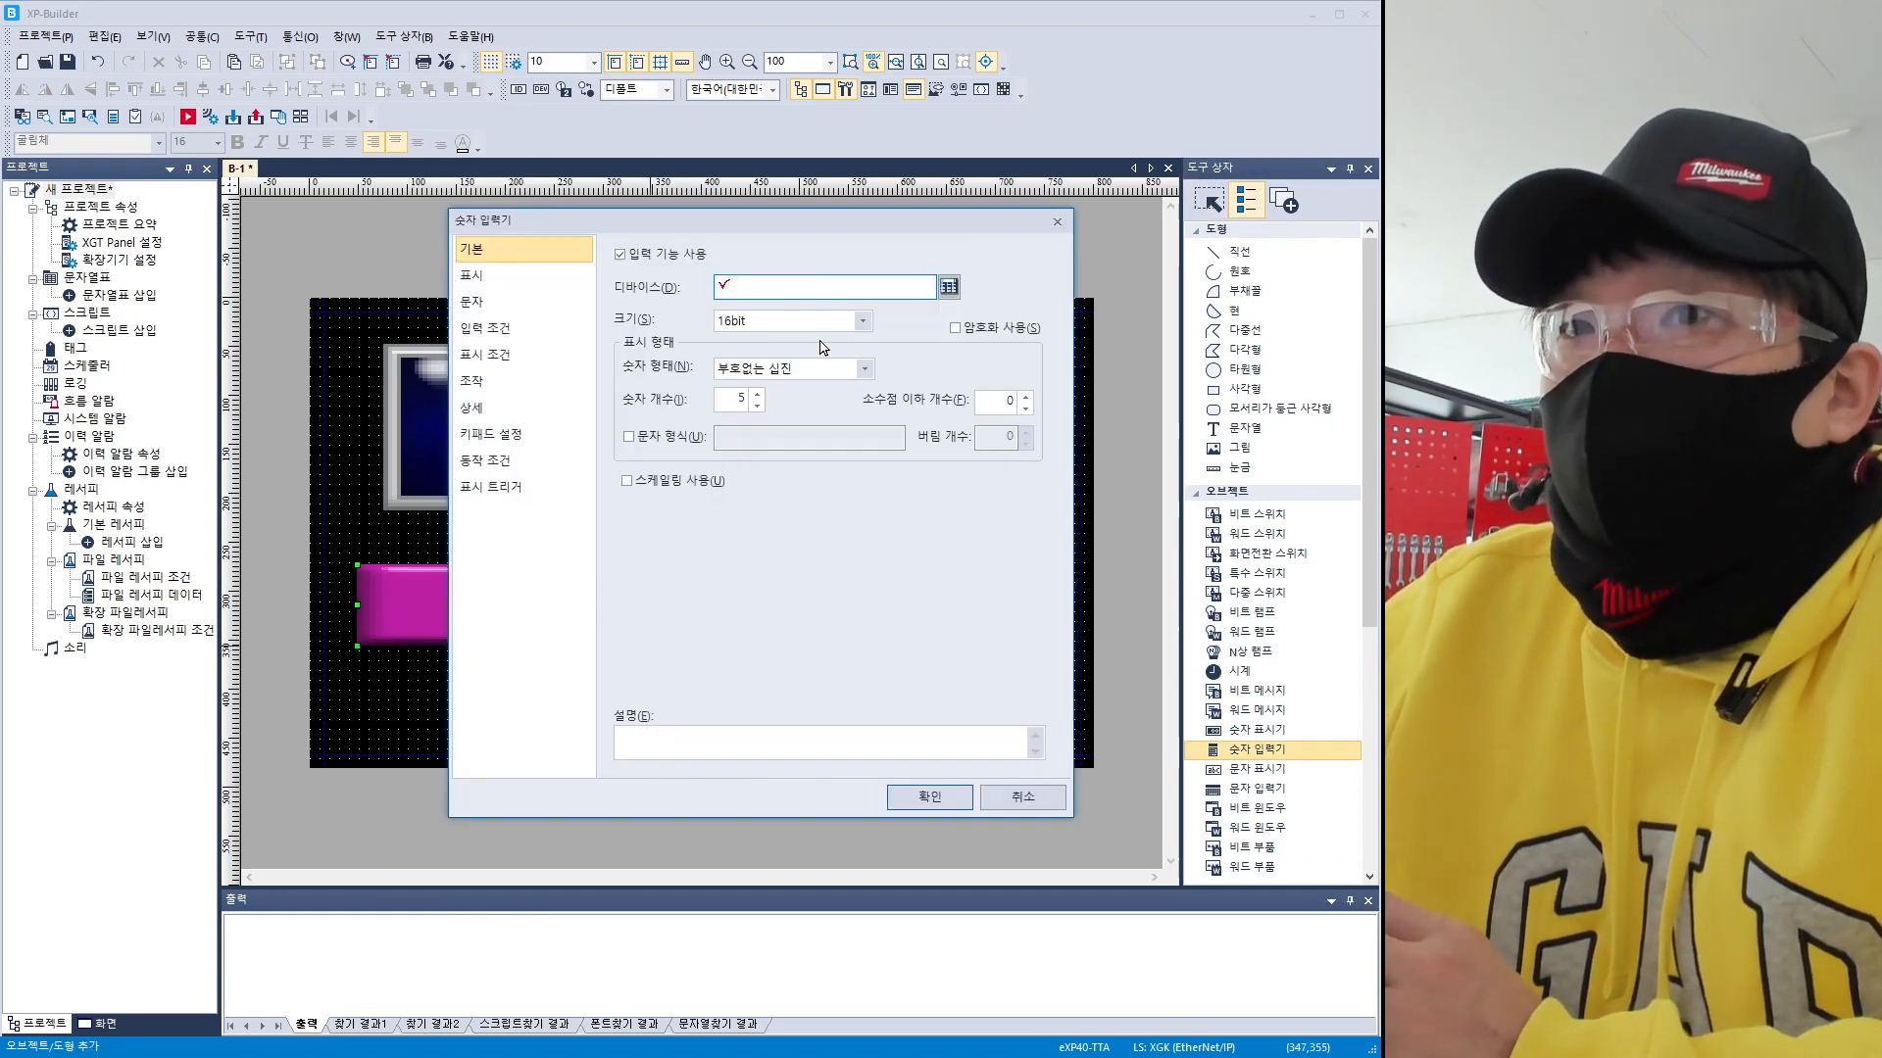
text(D00000)
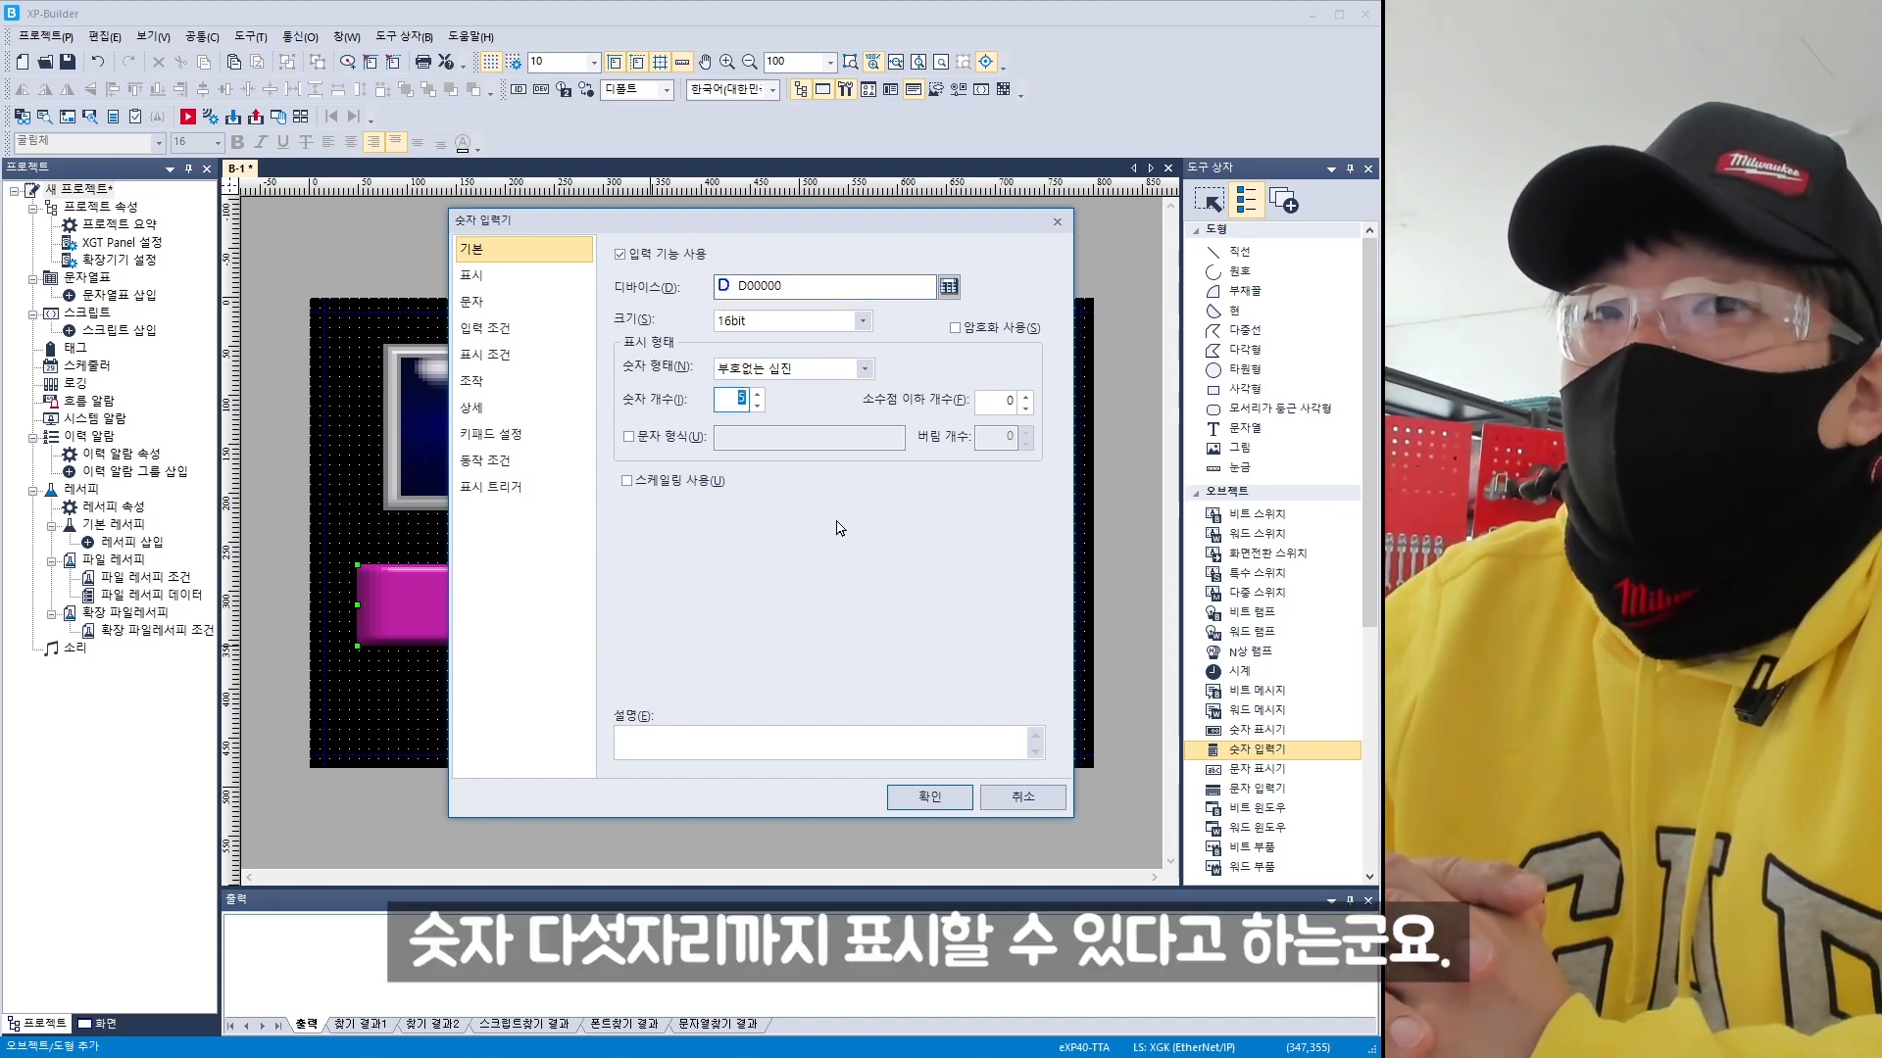
click(931, 796)
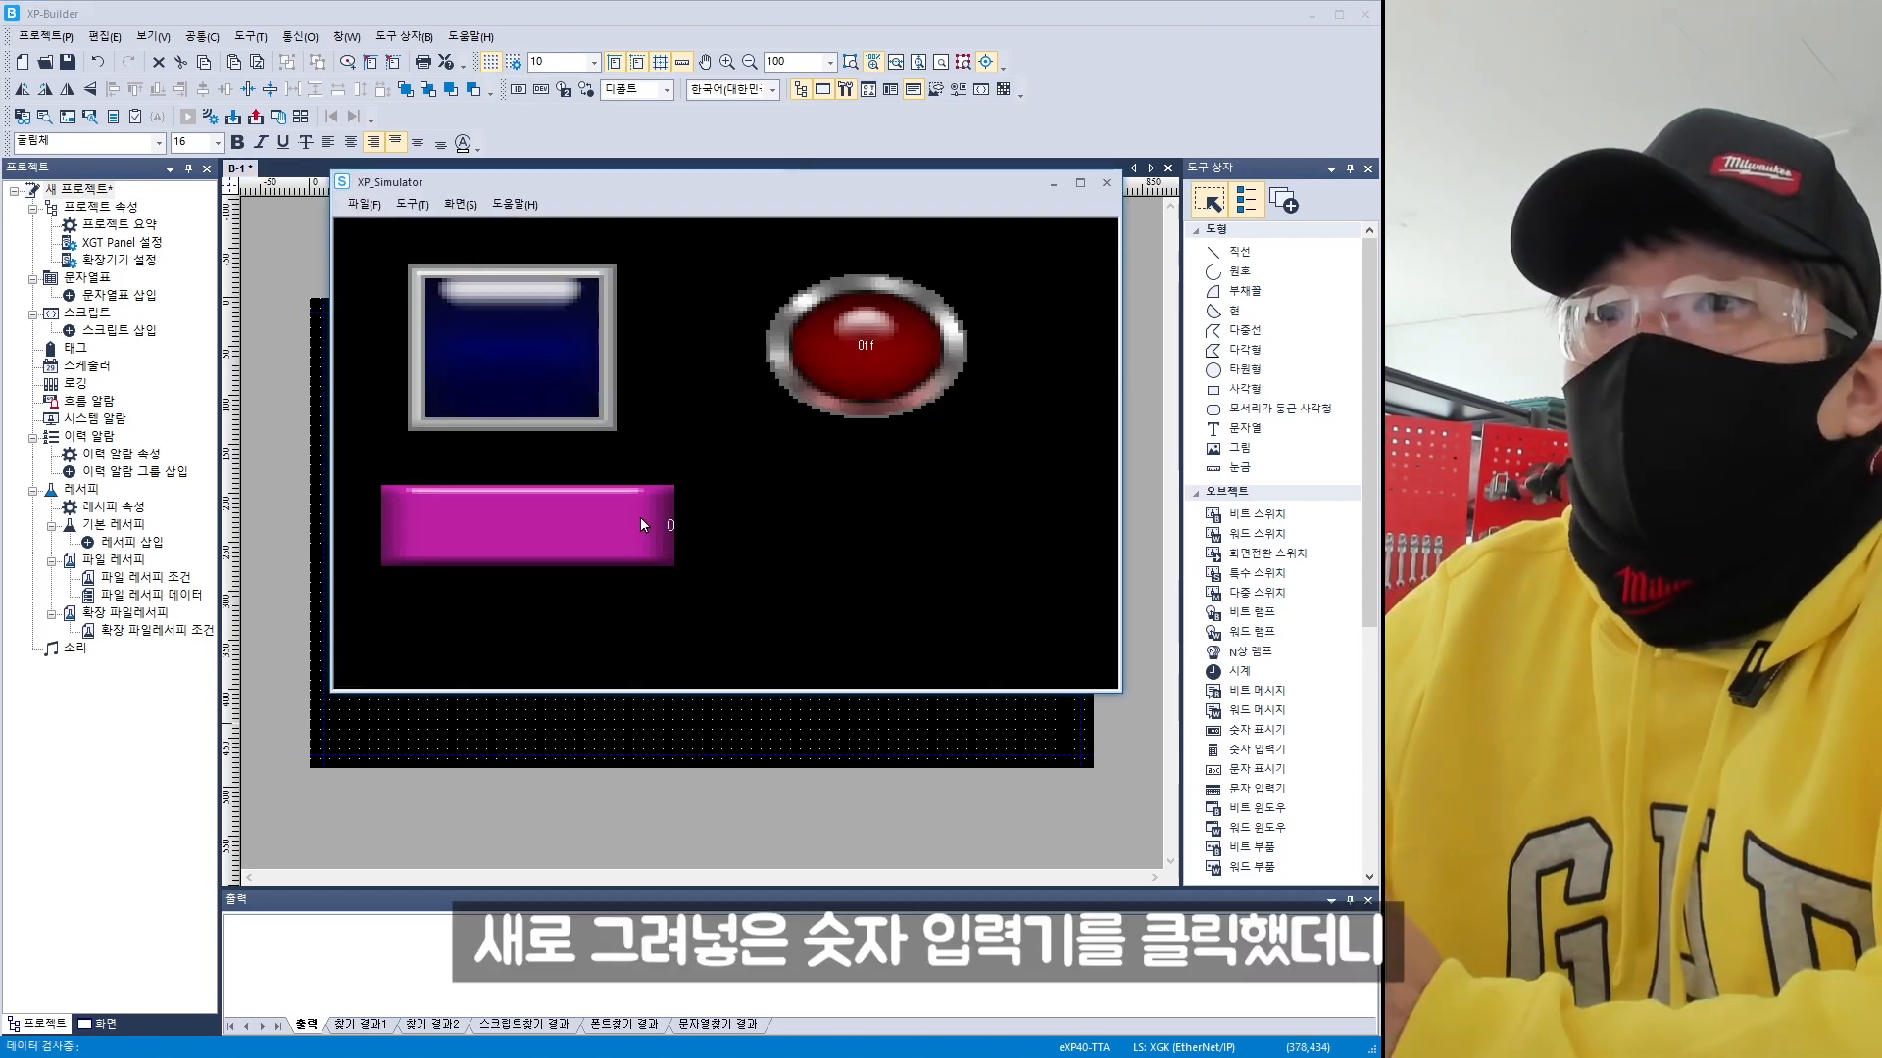
- Enter the value 12345 into the numeric input in the running simulation
click(641, 522)
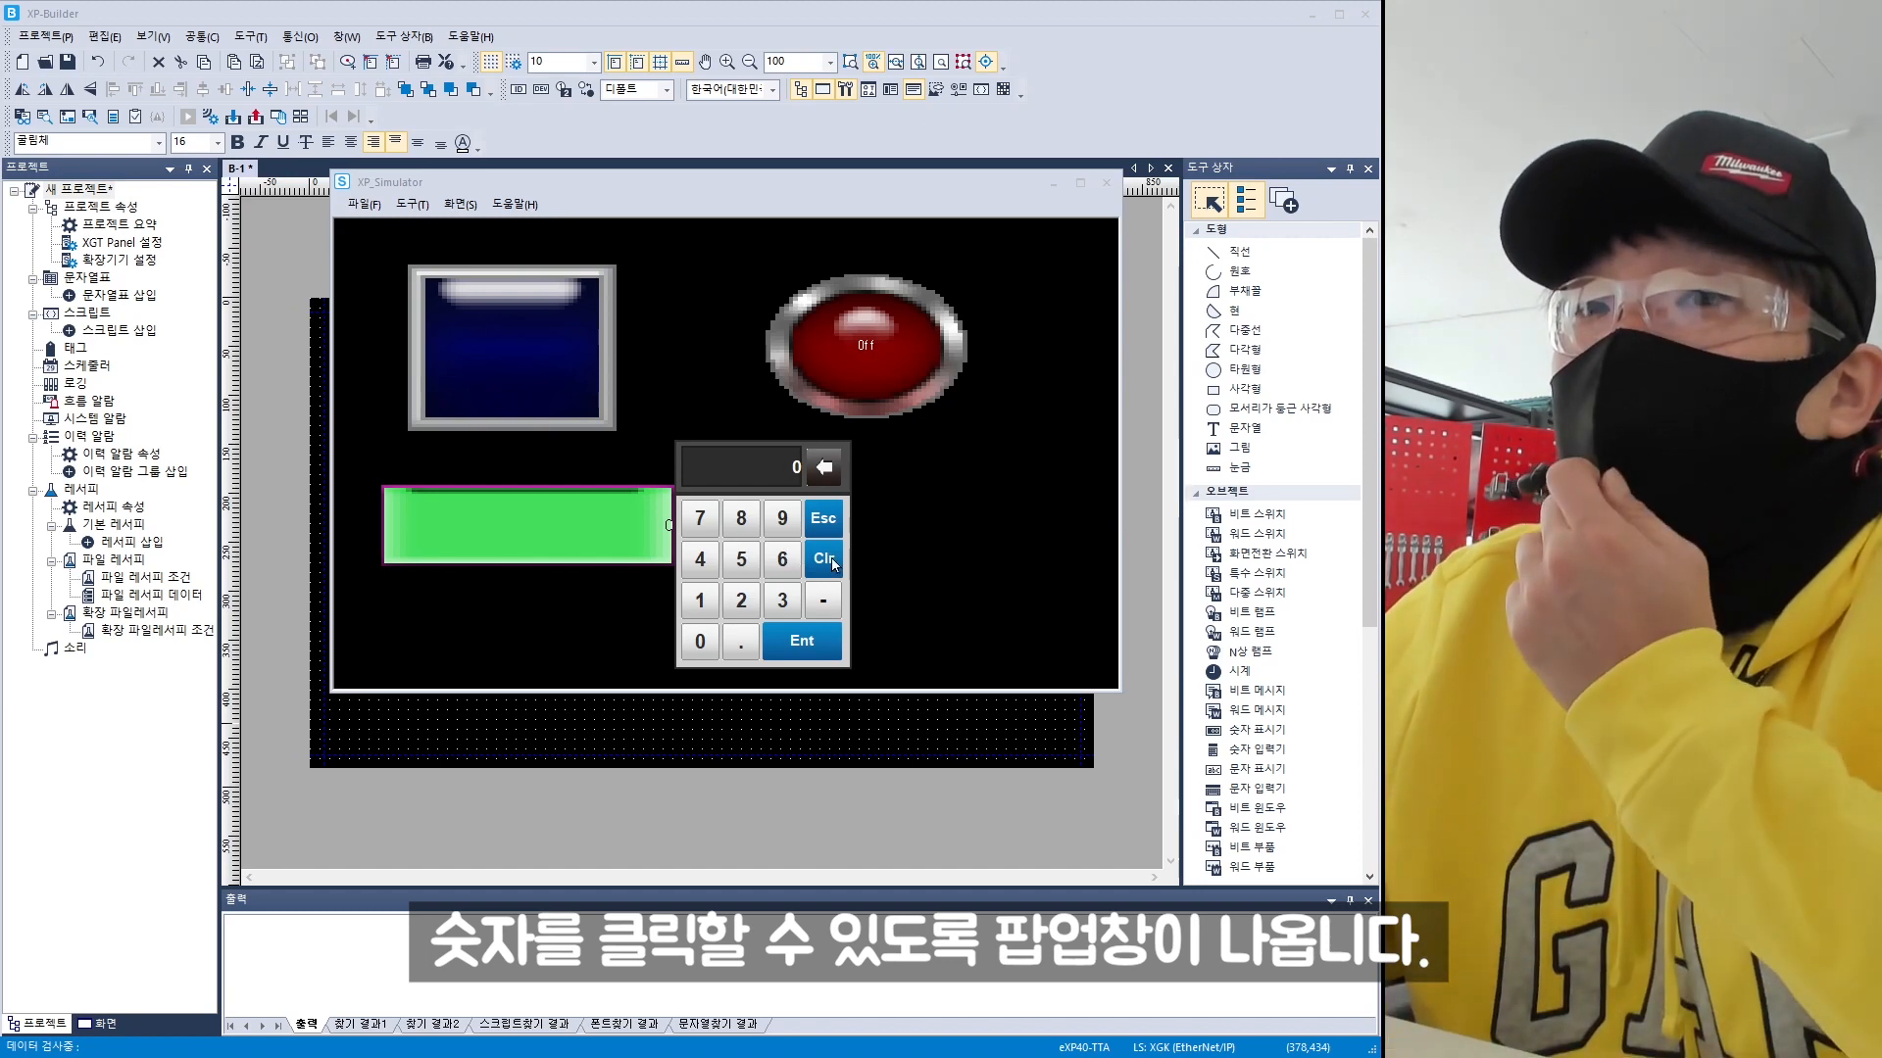
click(688, 594)
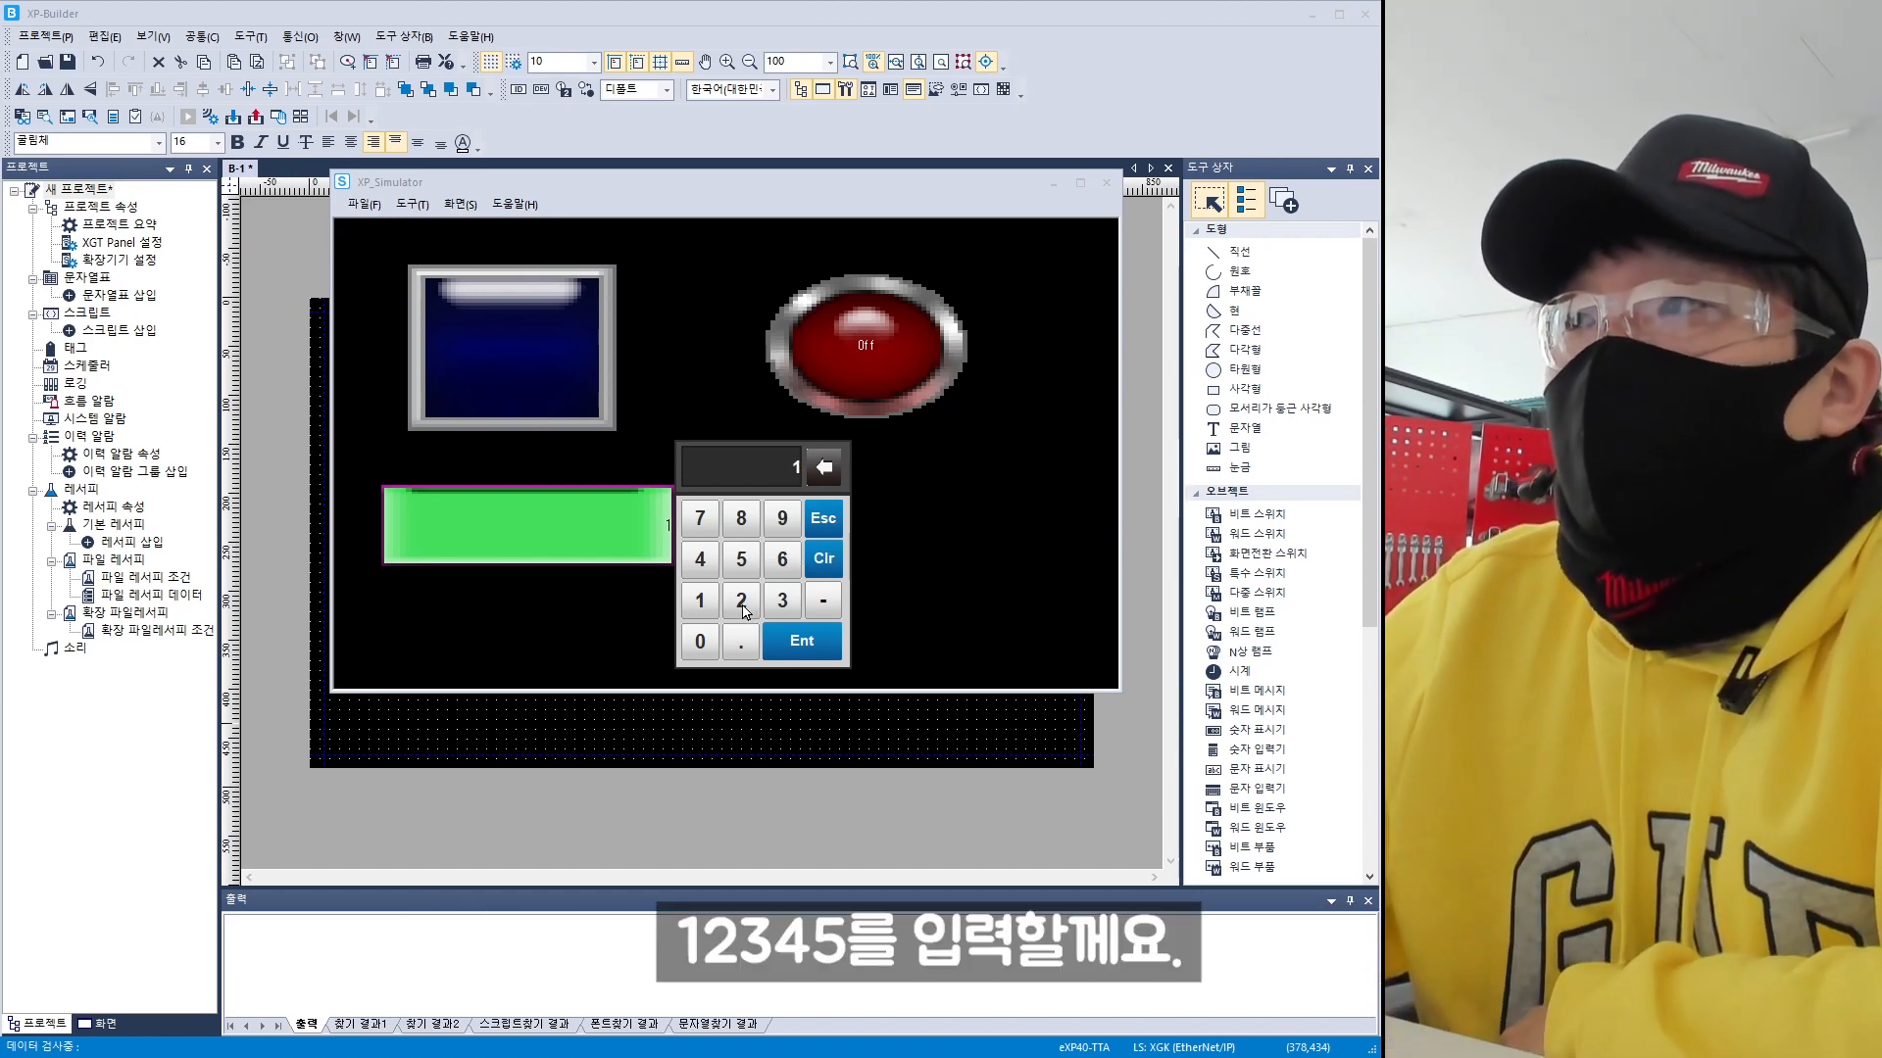
click(745, 608)
click(784, 603)
click(700, 560)
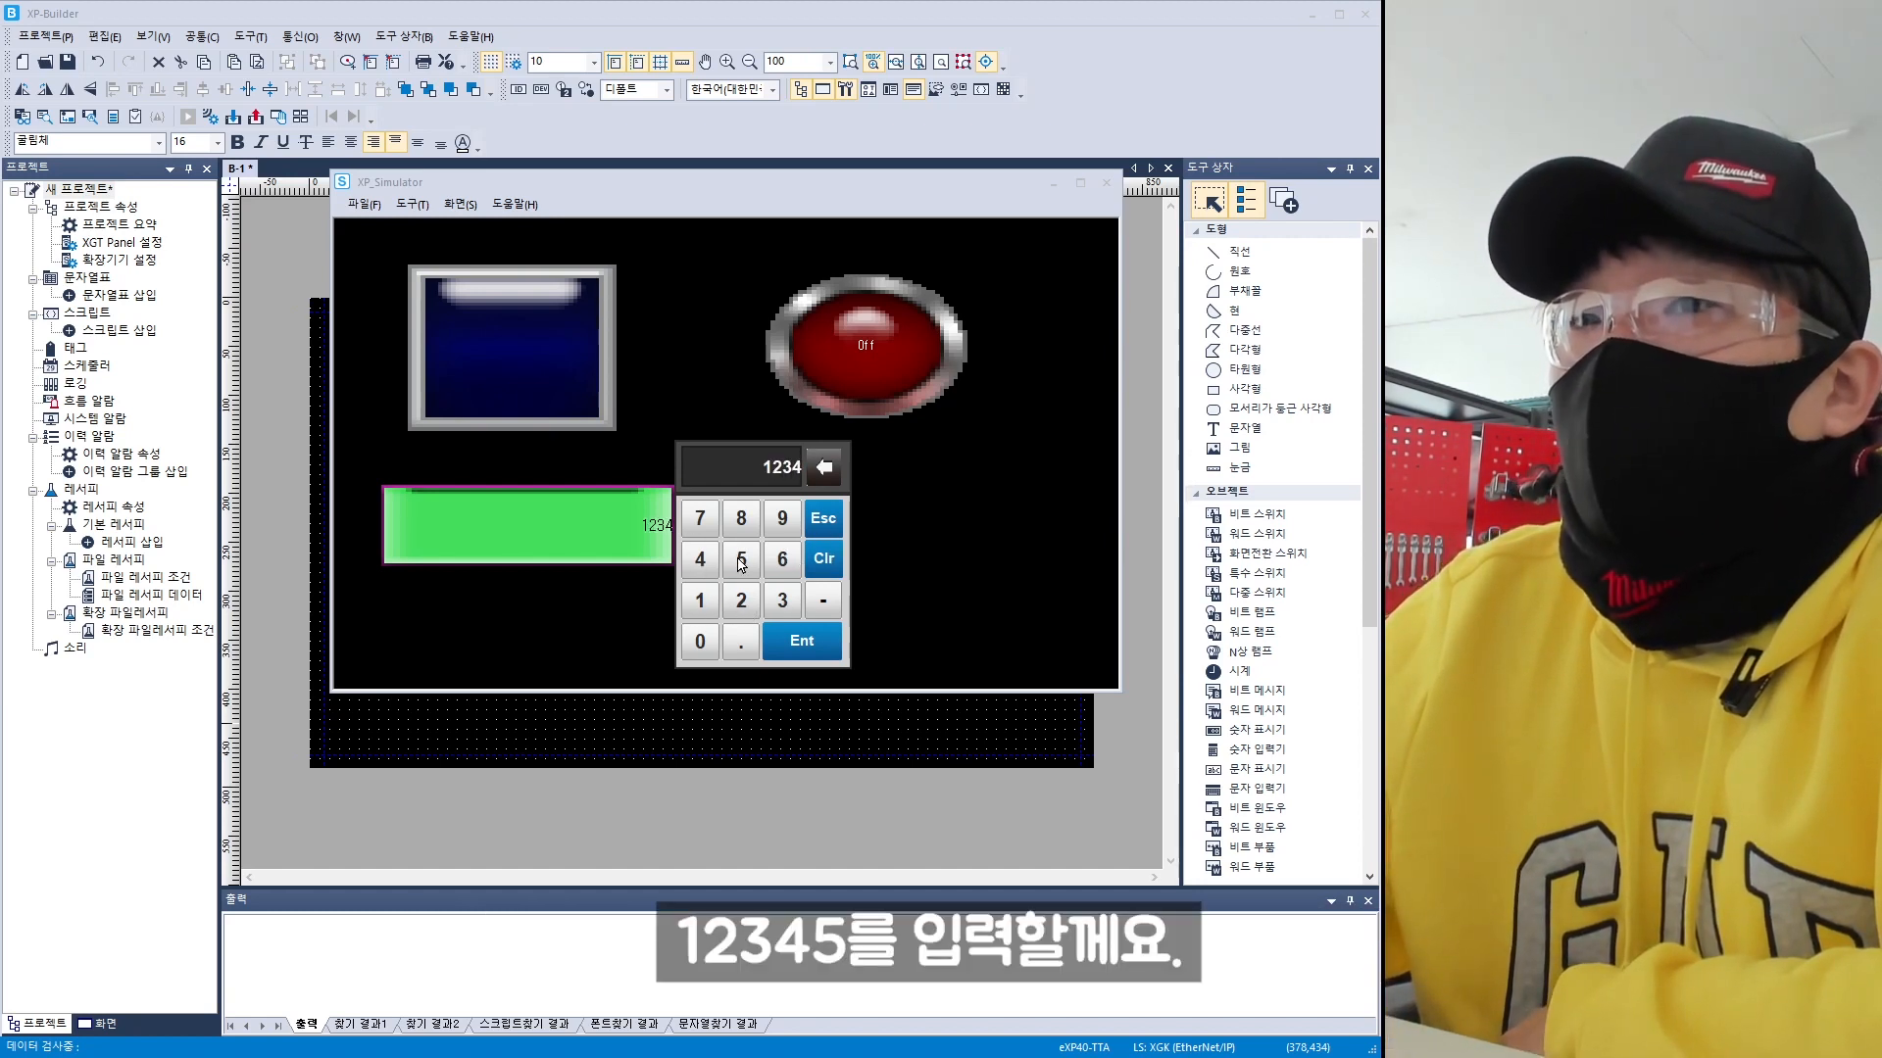
click(741, 560)
click(801, 642)
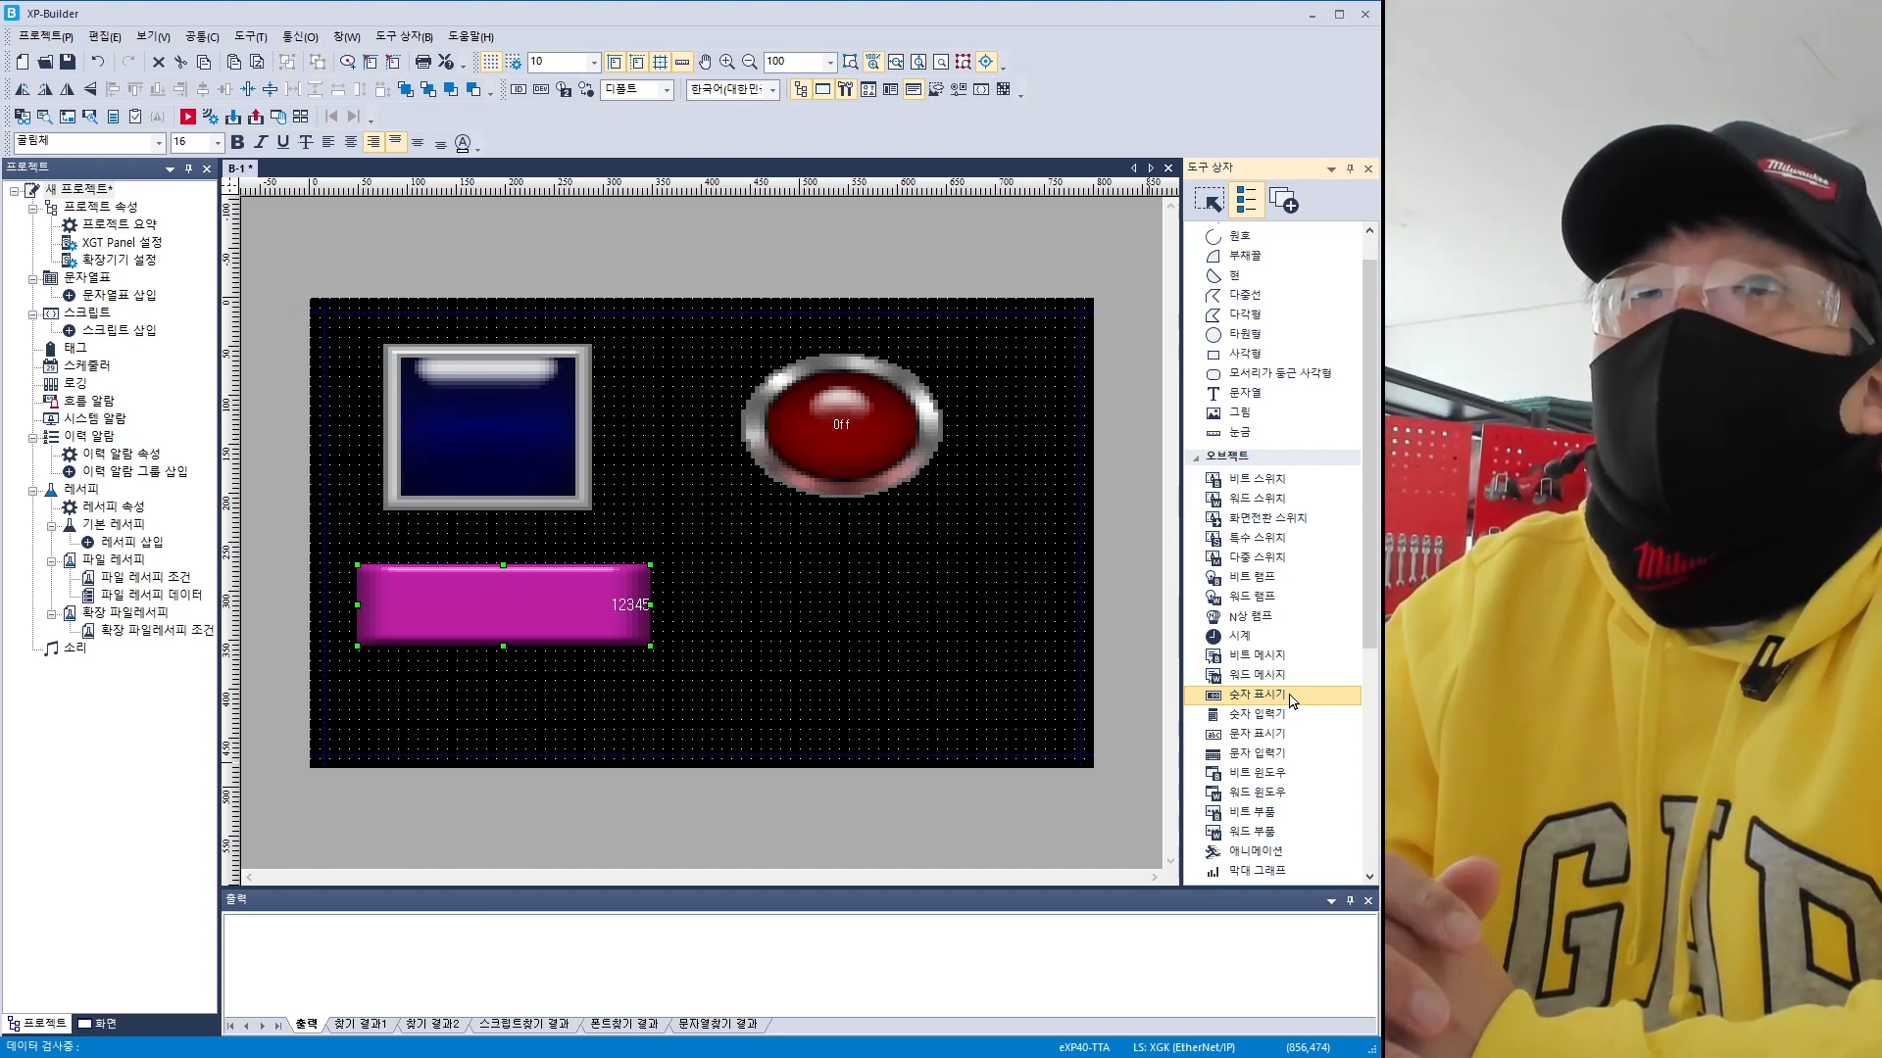
- Place a numeric display (숫자 표시기) below the bit lamp and assign it device D00000
drag(705, 568, 1047, 659)
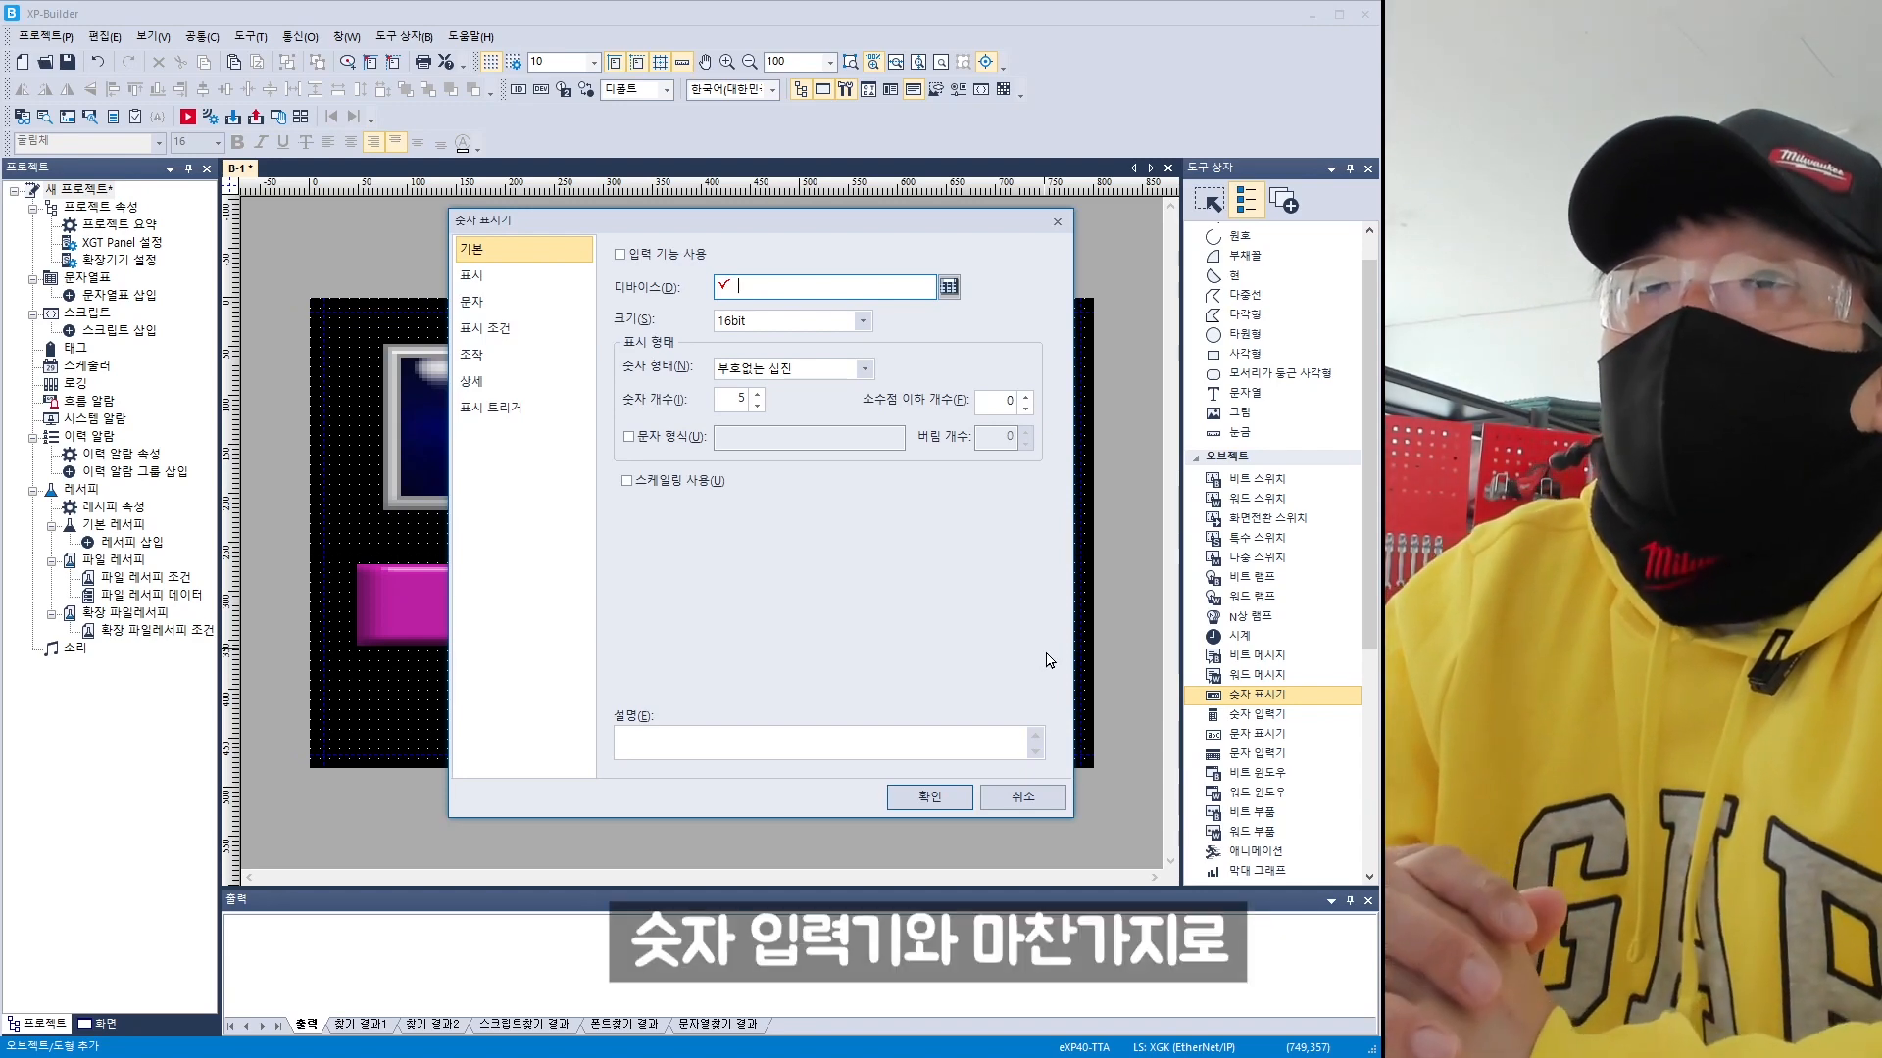
text(D00000)
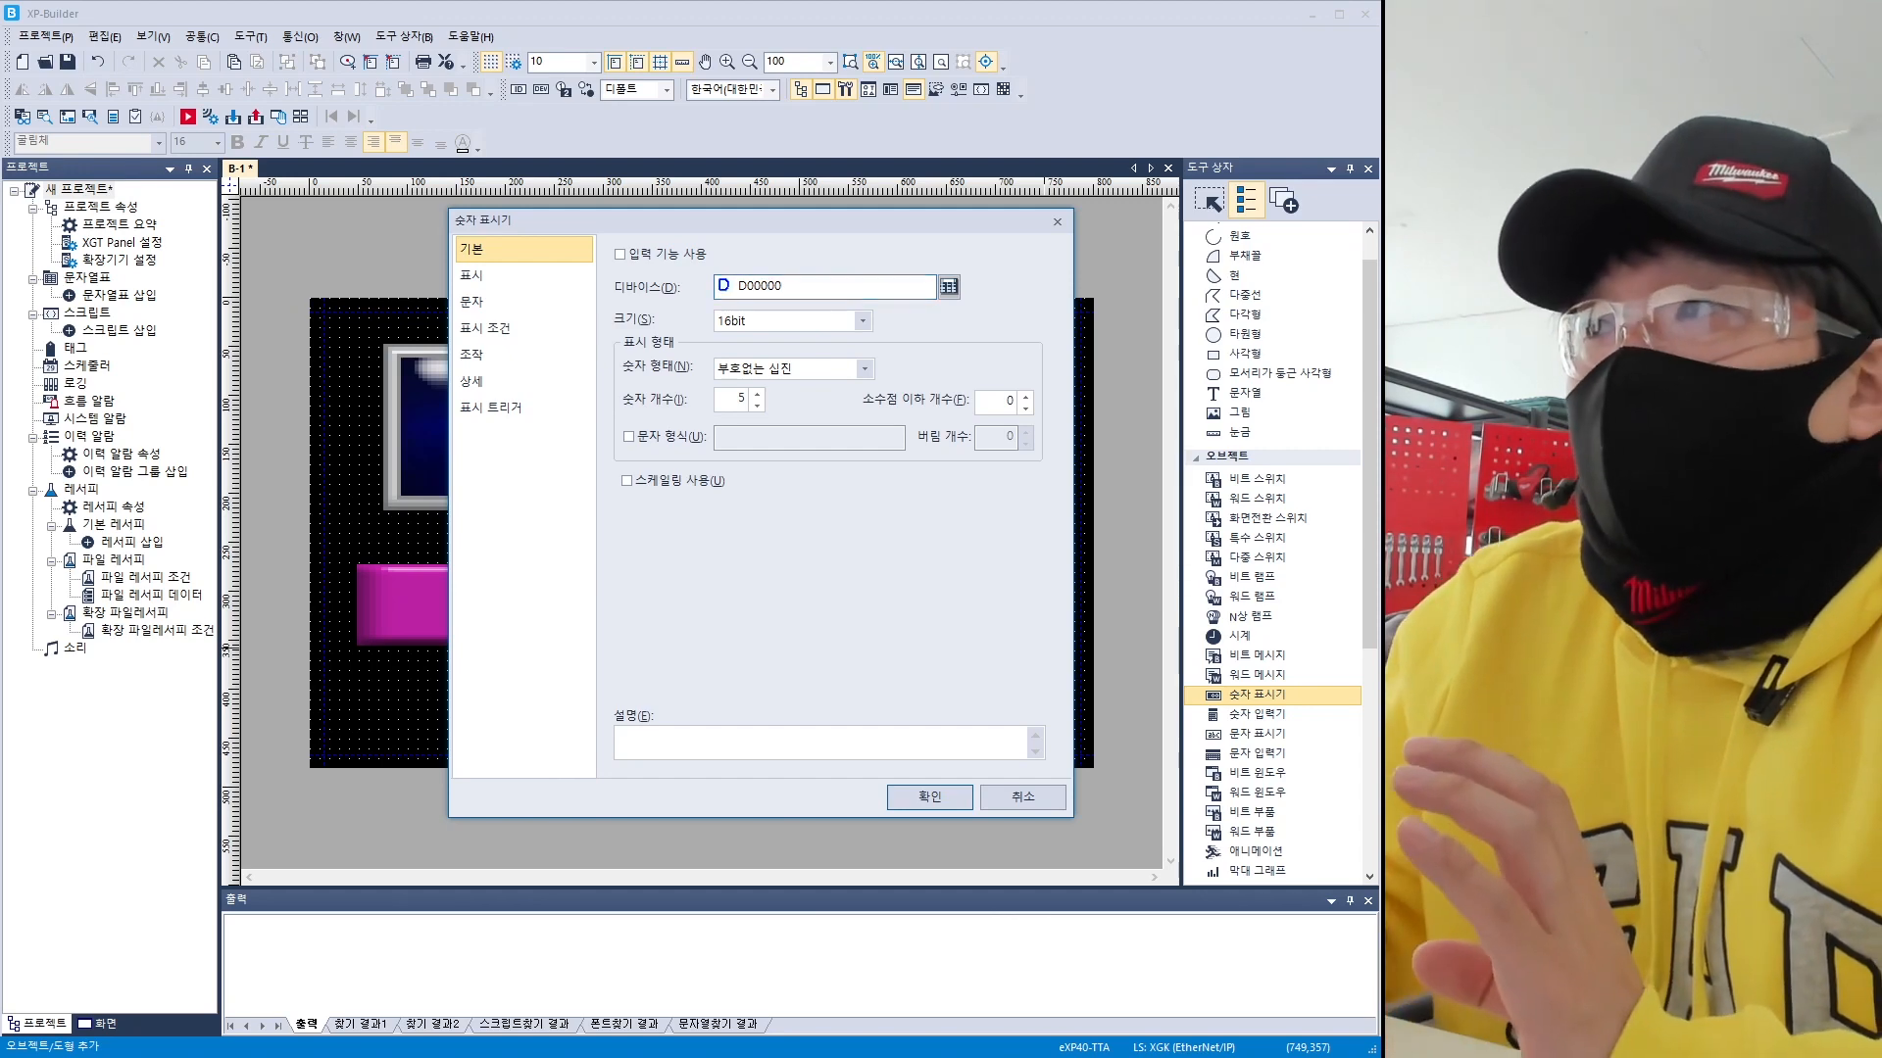
click(907, 794)
click(585, 259)
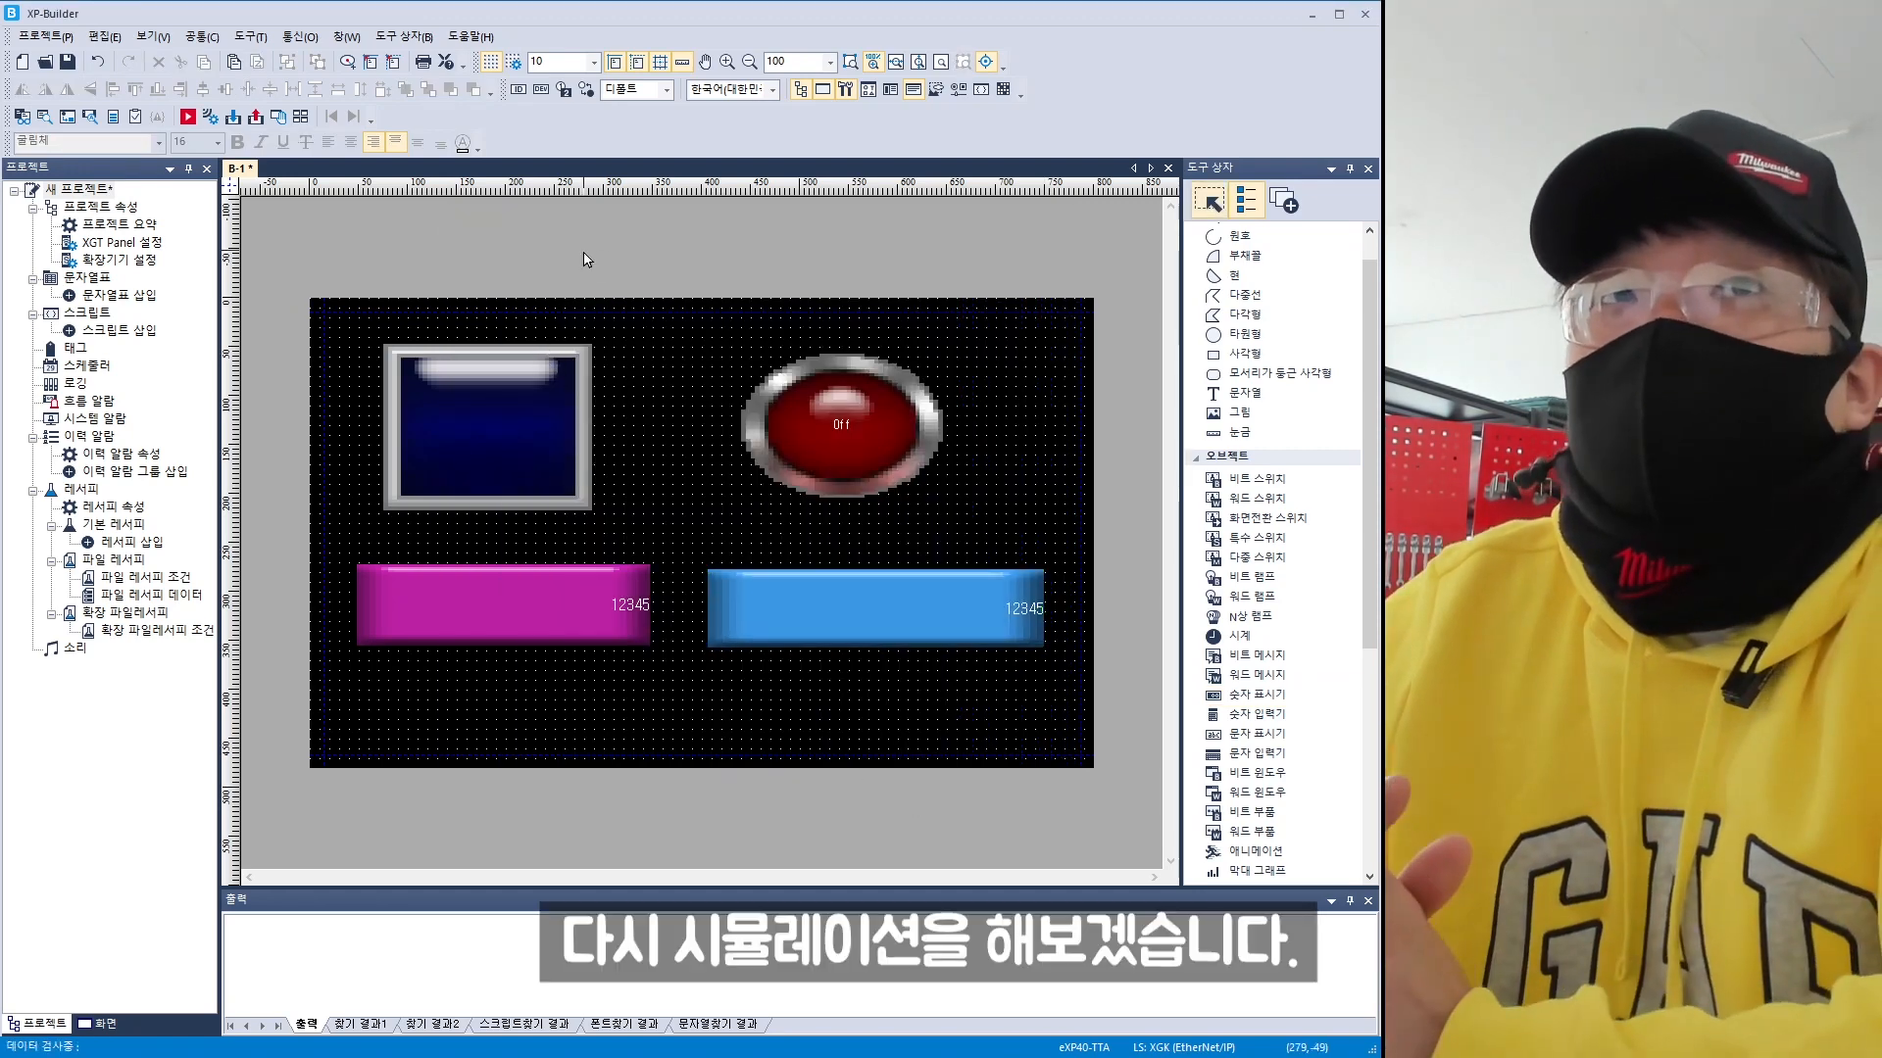
- Test the numeric display by entering 12345 into the numeric input during simulation, and close the simulator
click(580, 556)
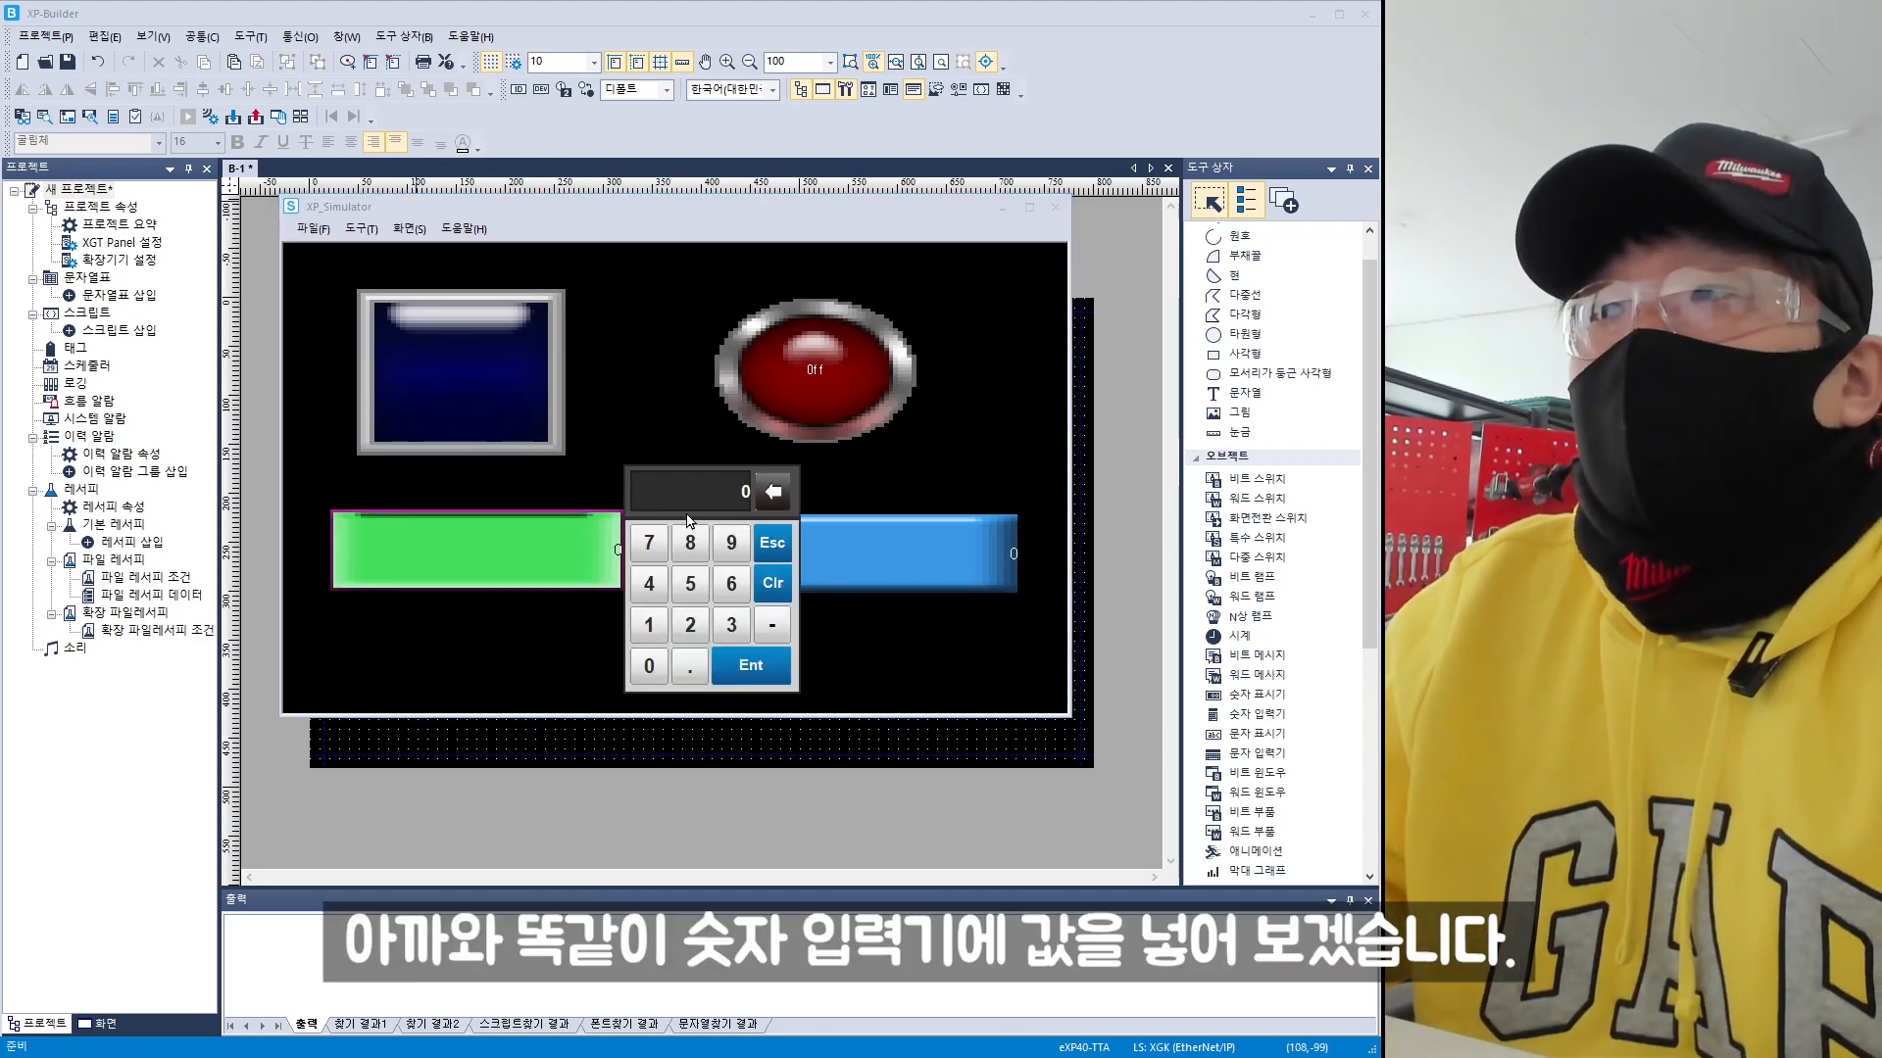
click(657, 627)
click(715, 629)
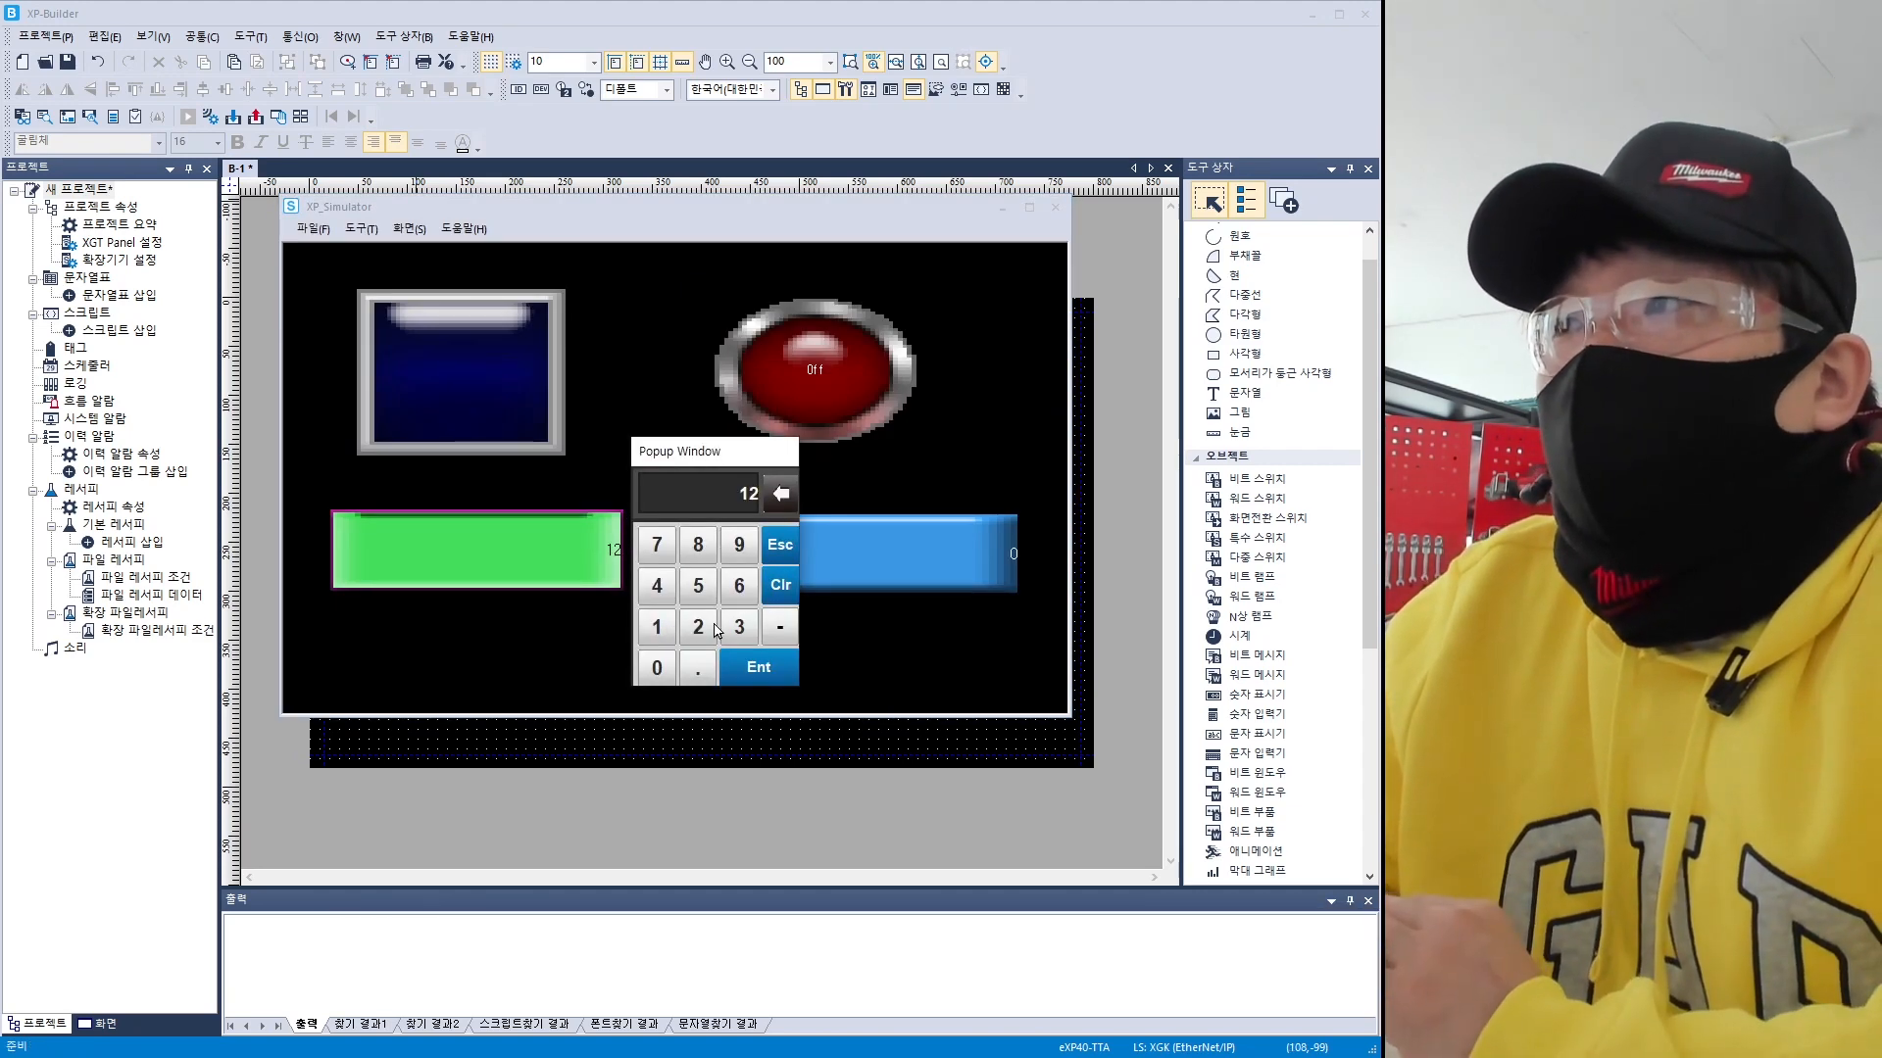
click(739, 627)
click(656, 586)
click(698, 586)
click(758, 668)
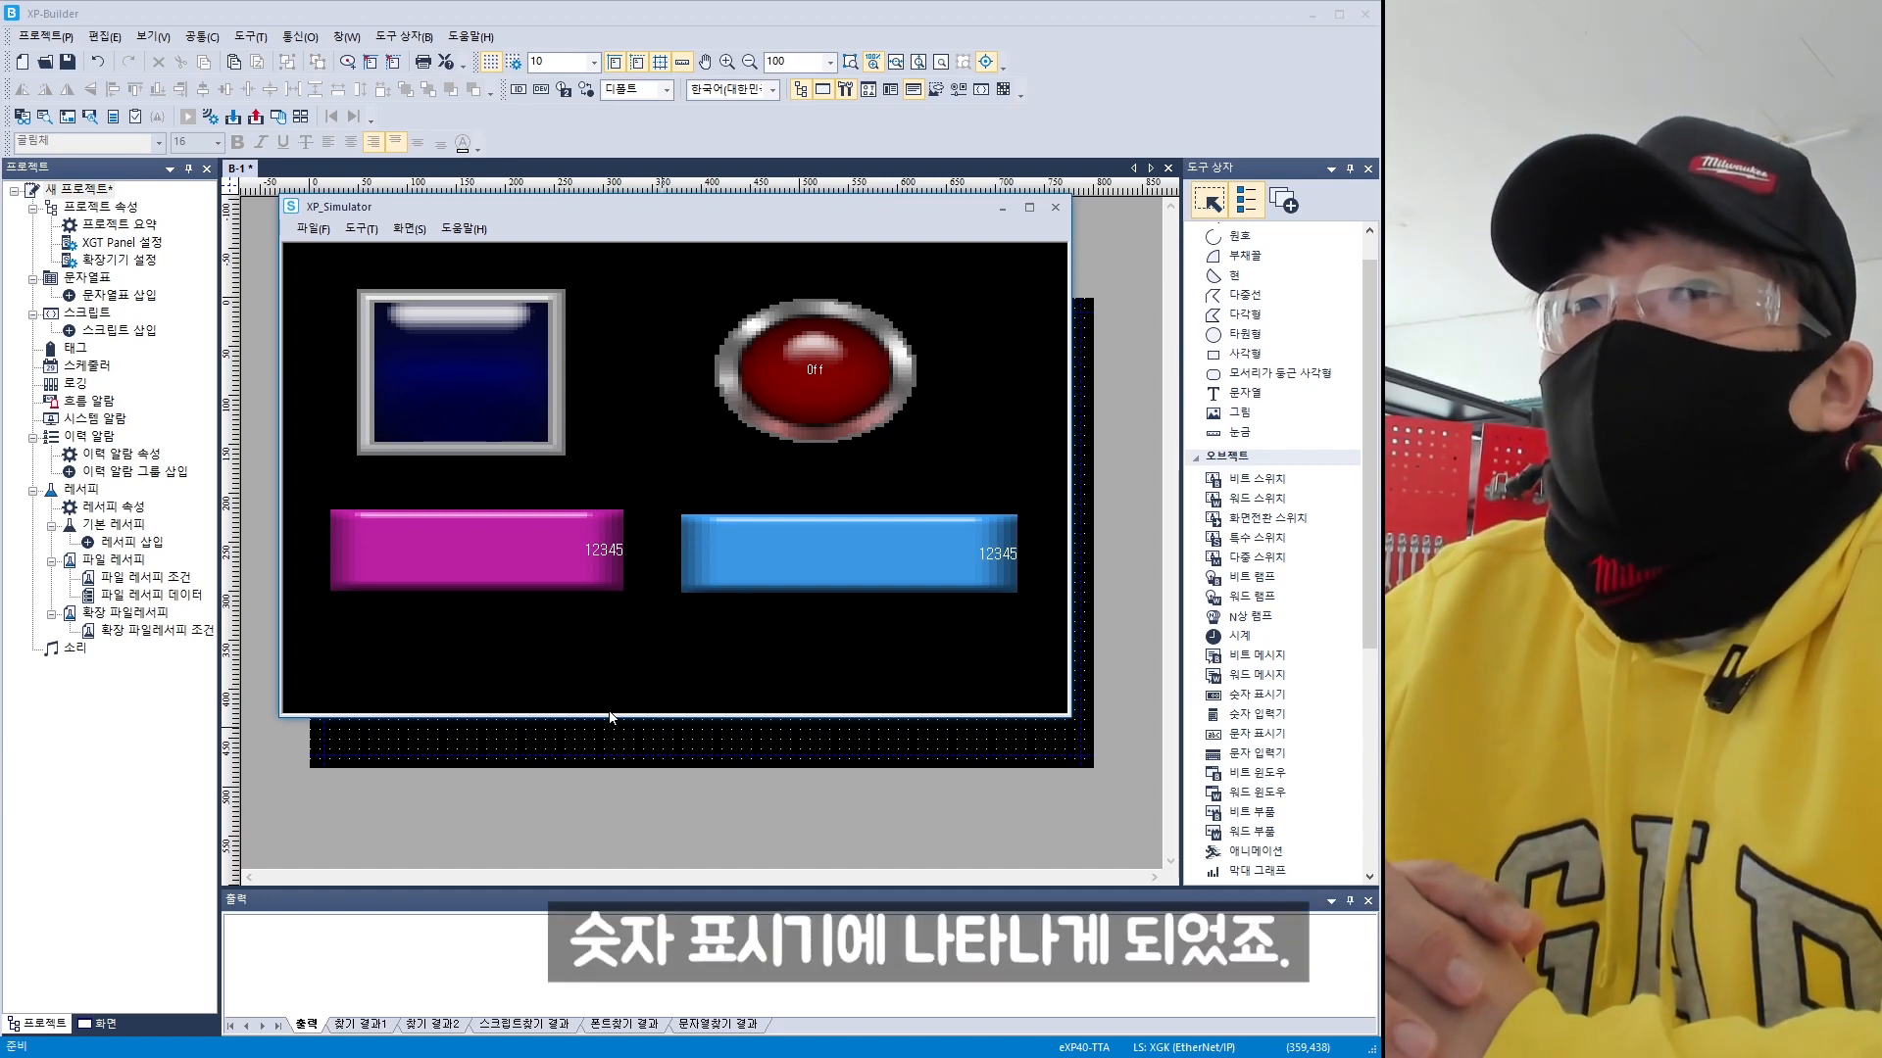
click(1057, 210)
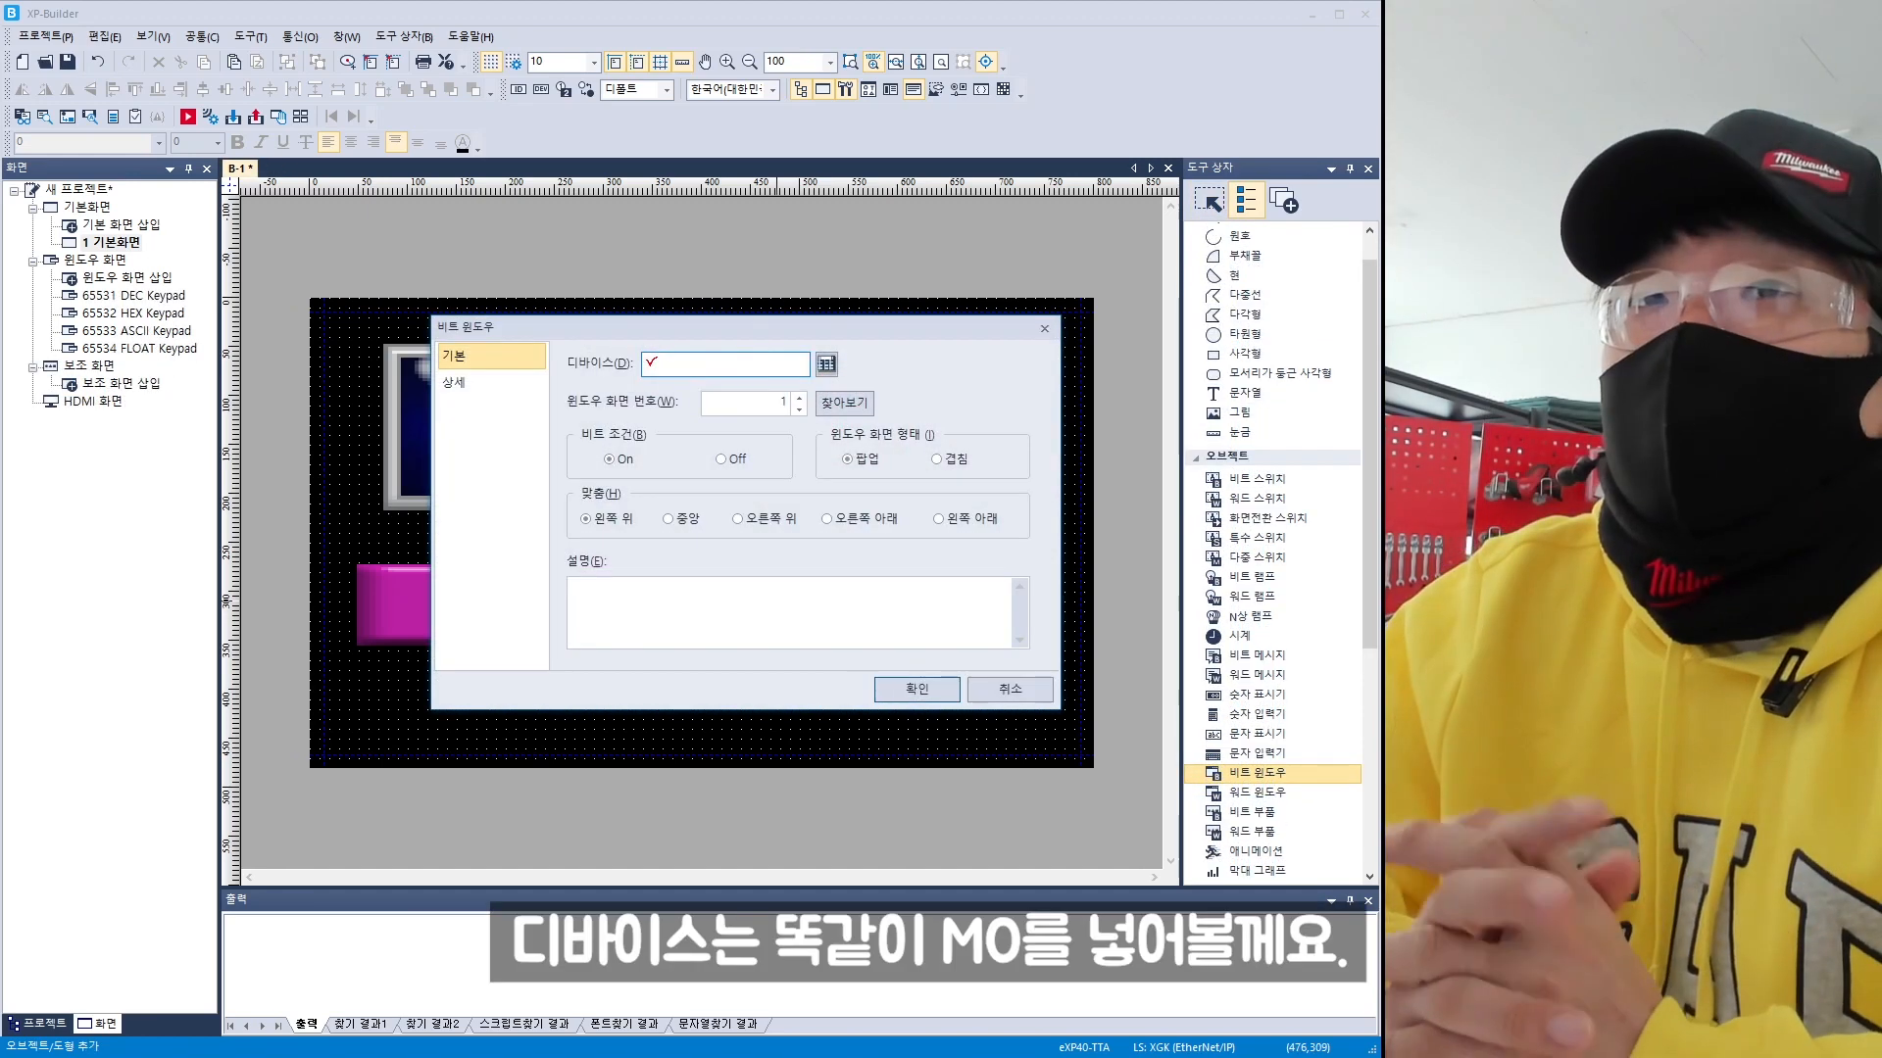
- Assign device M0 to the bit window (비트 윈도우), keeping window screen number 1 and the On condition
text(M)
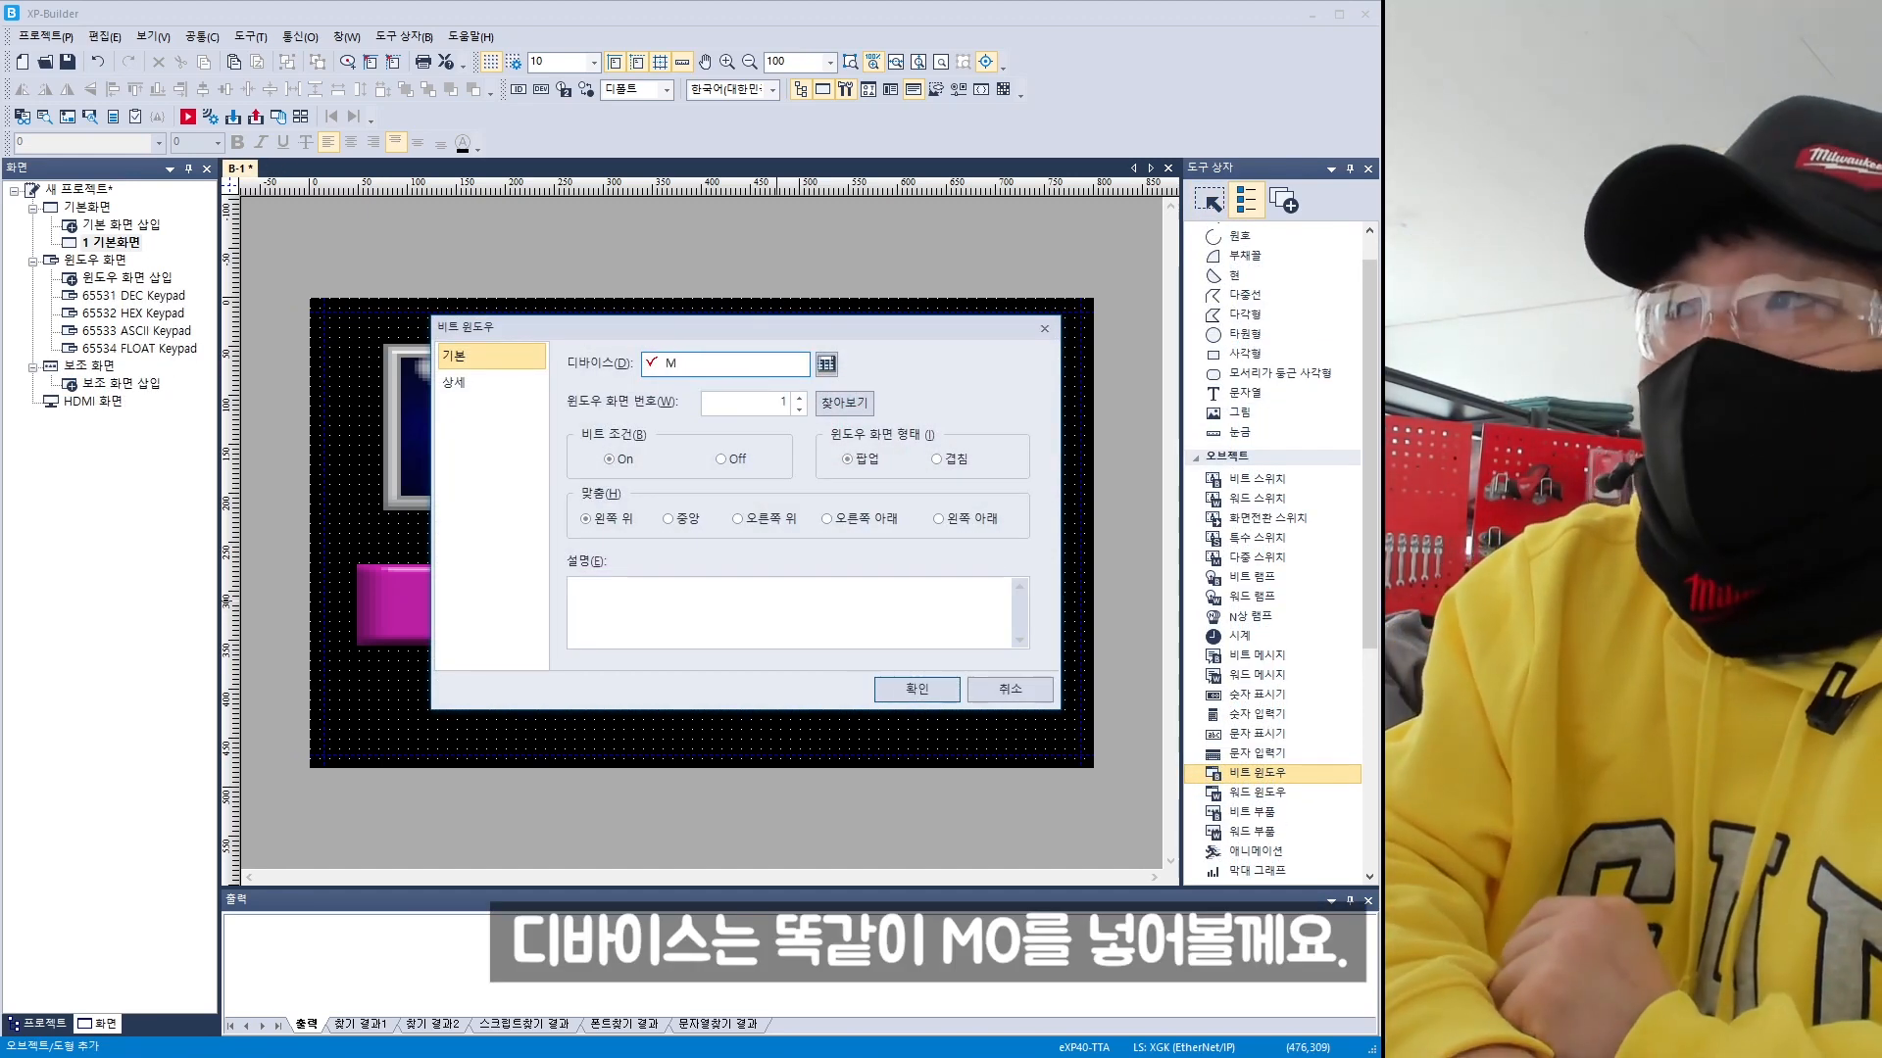
text(0)
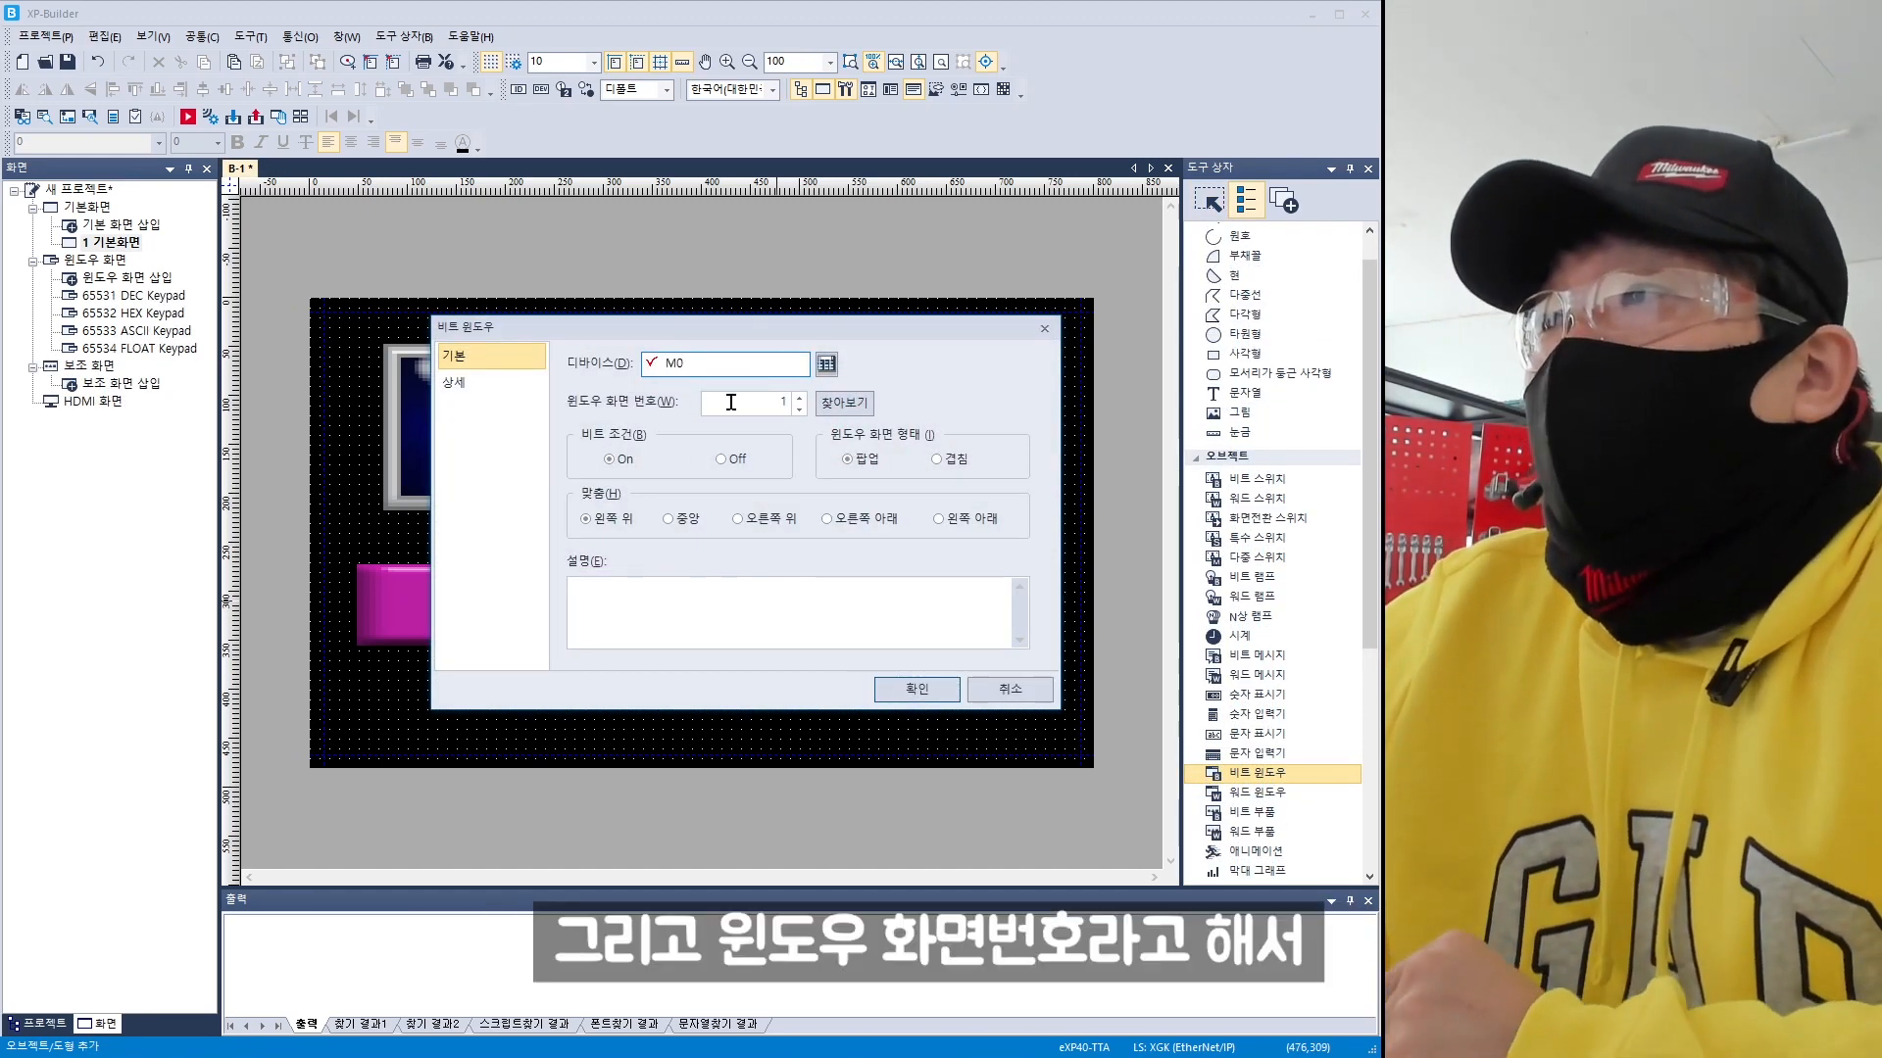
key(Tab)
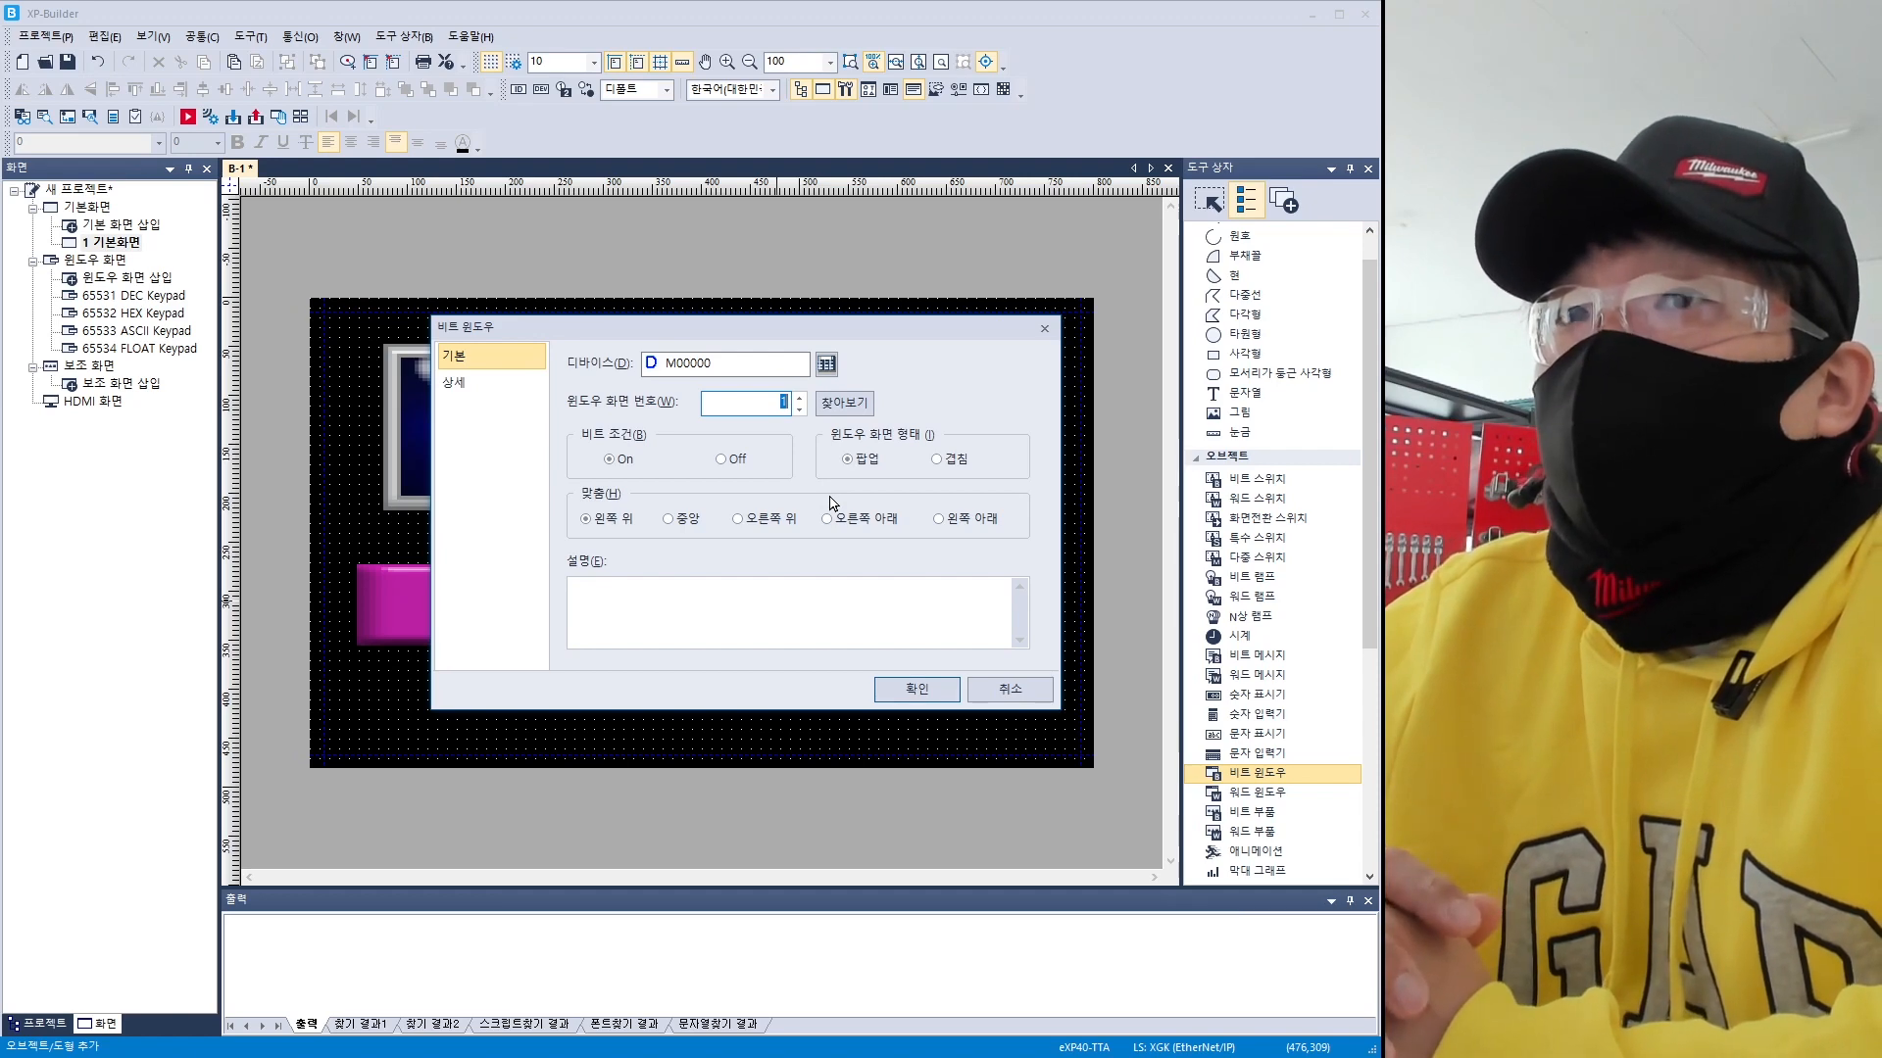
key(Return)
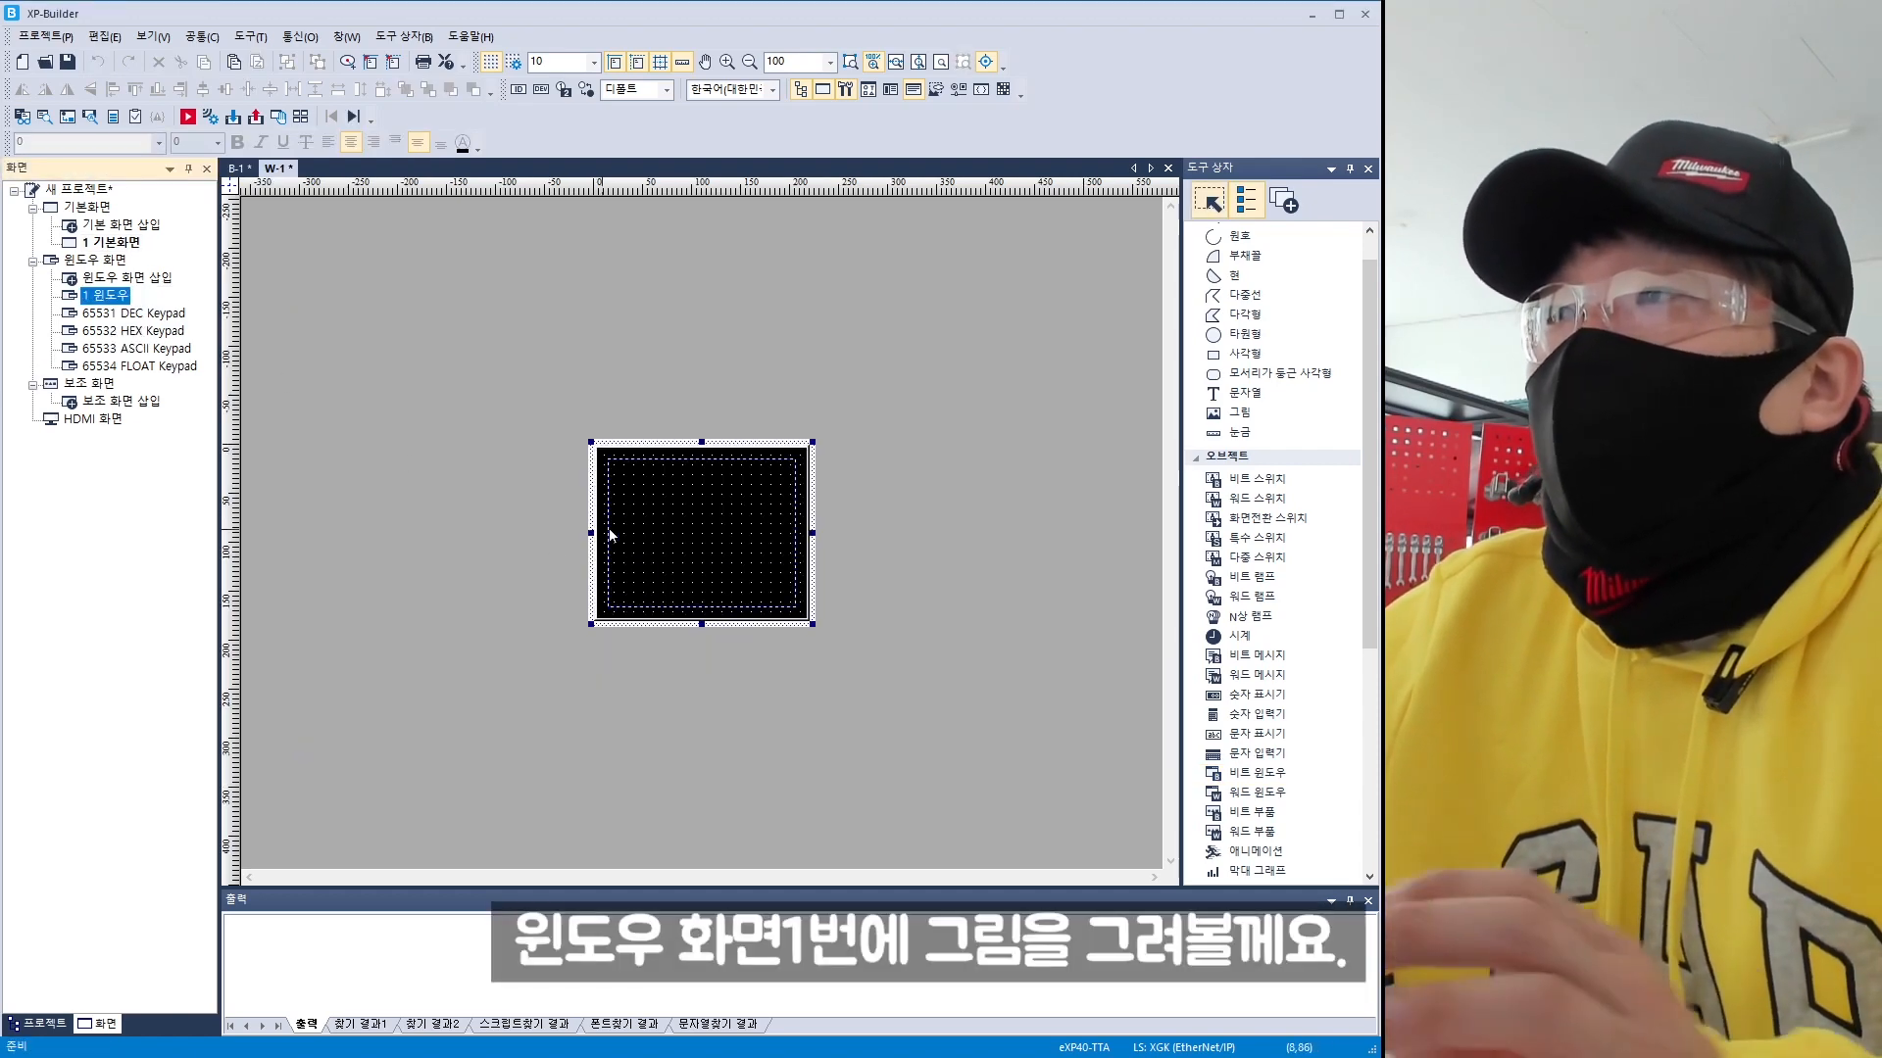
- Add the text "깹" at font size 72 to window screen W-1 and position it within the window
click(1244, 392)
click(668, 491)
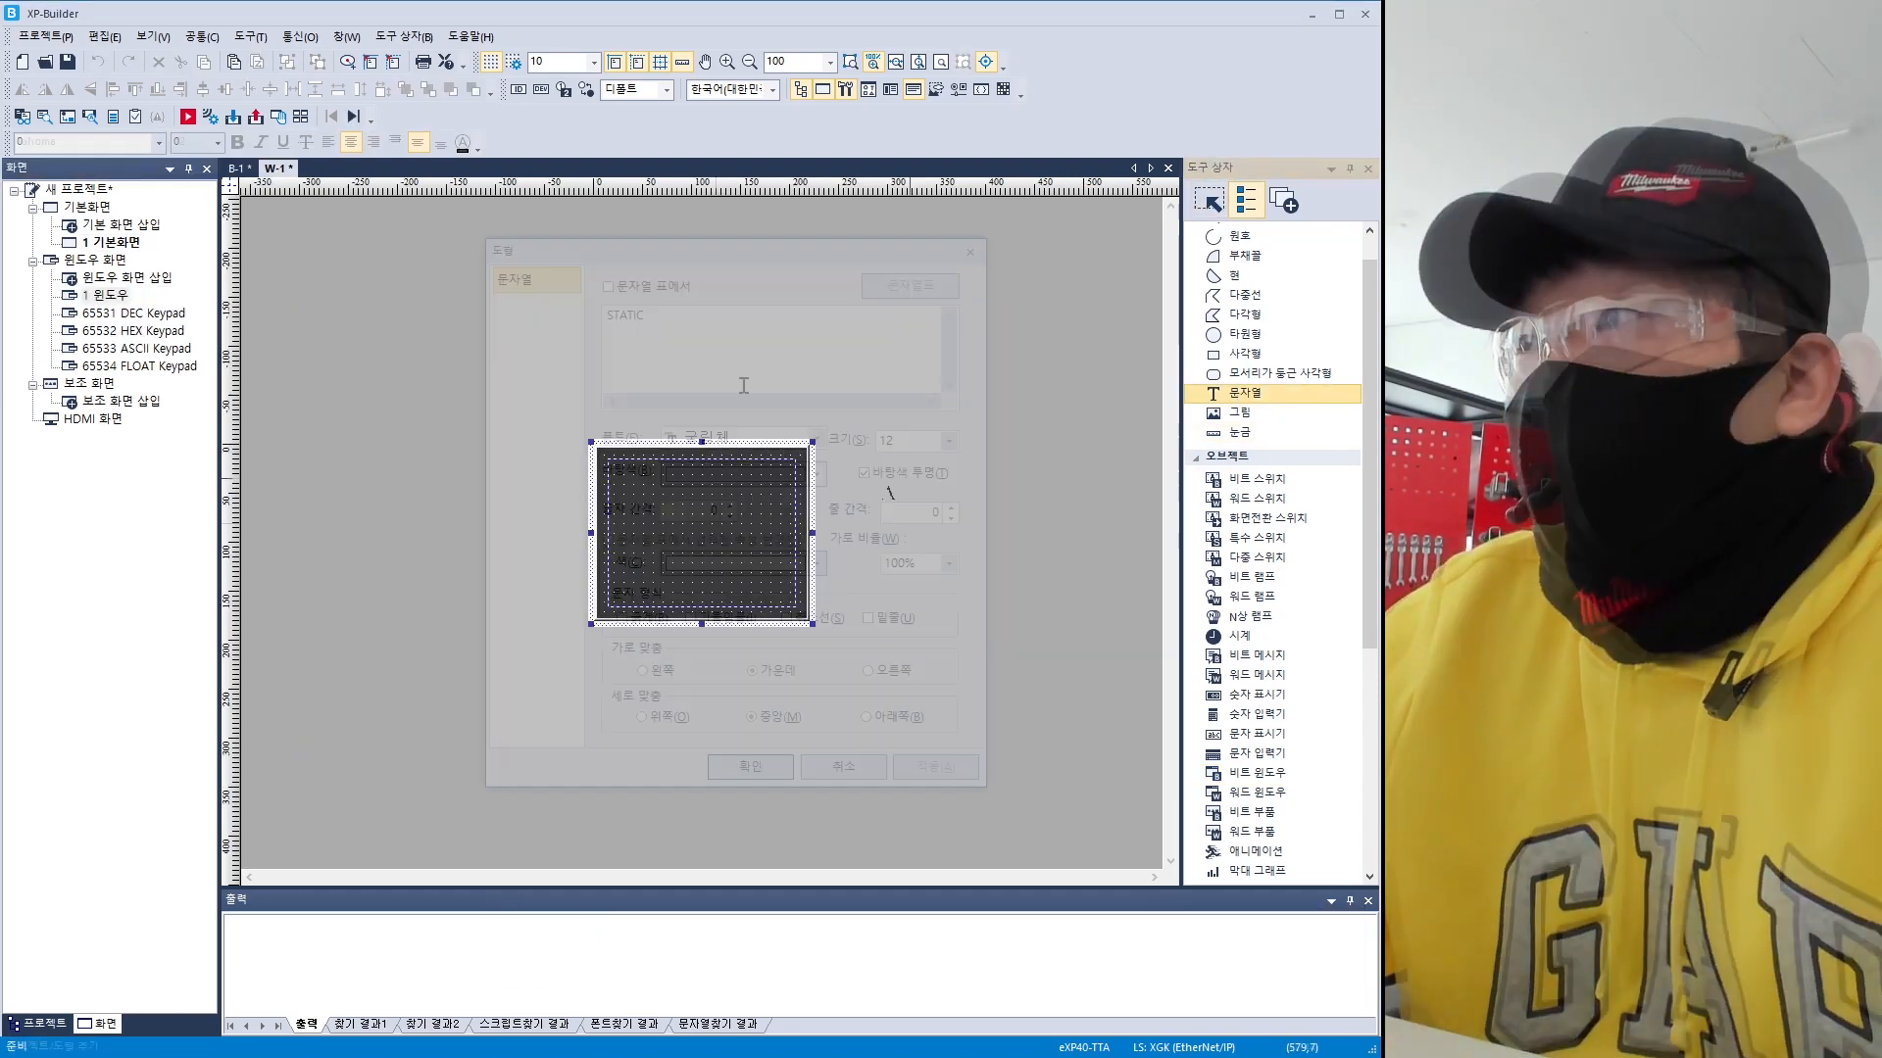
text(r)
key(BackSpace)
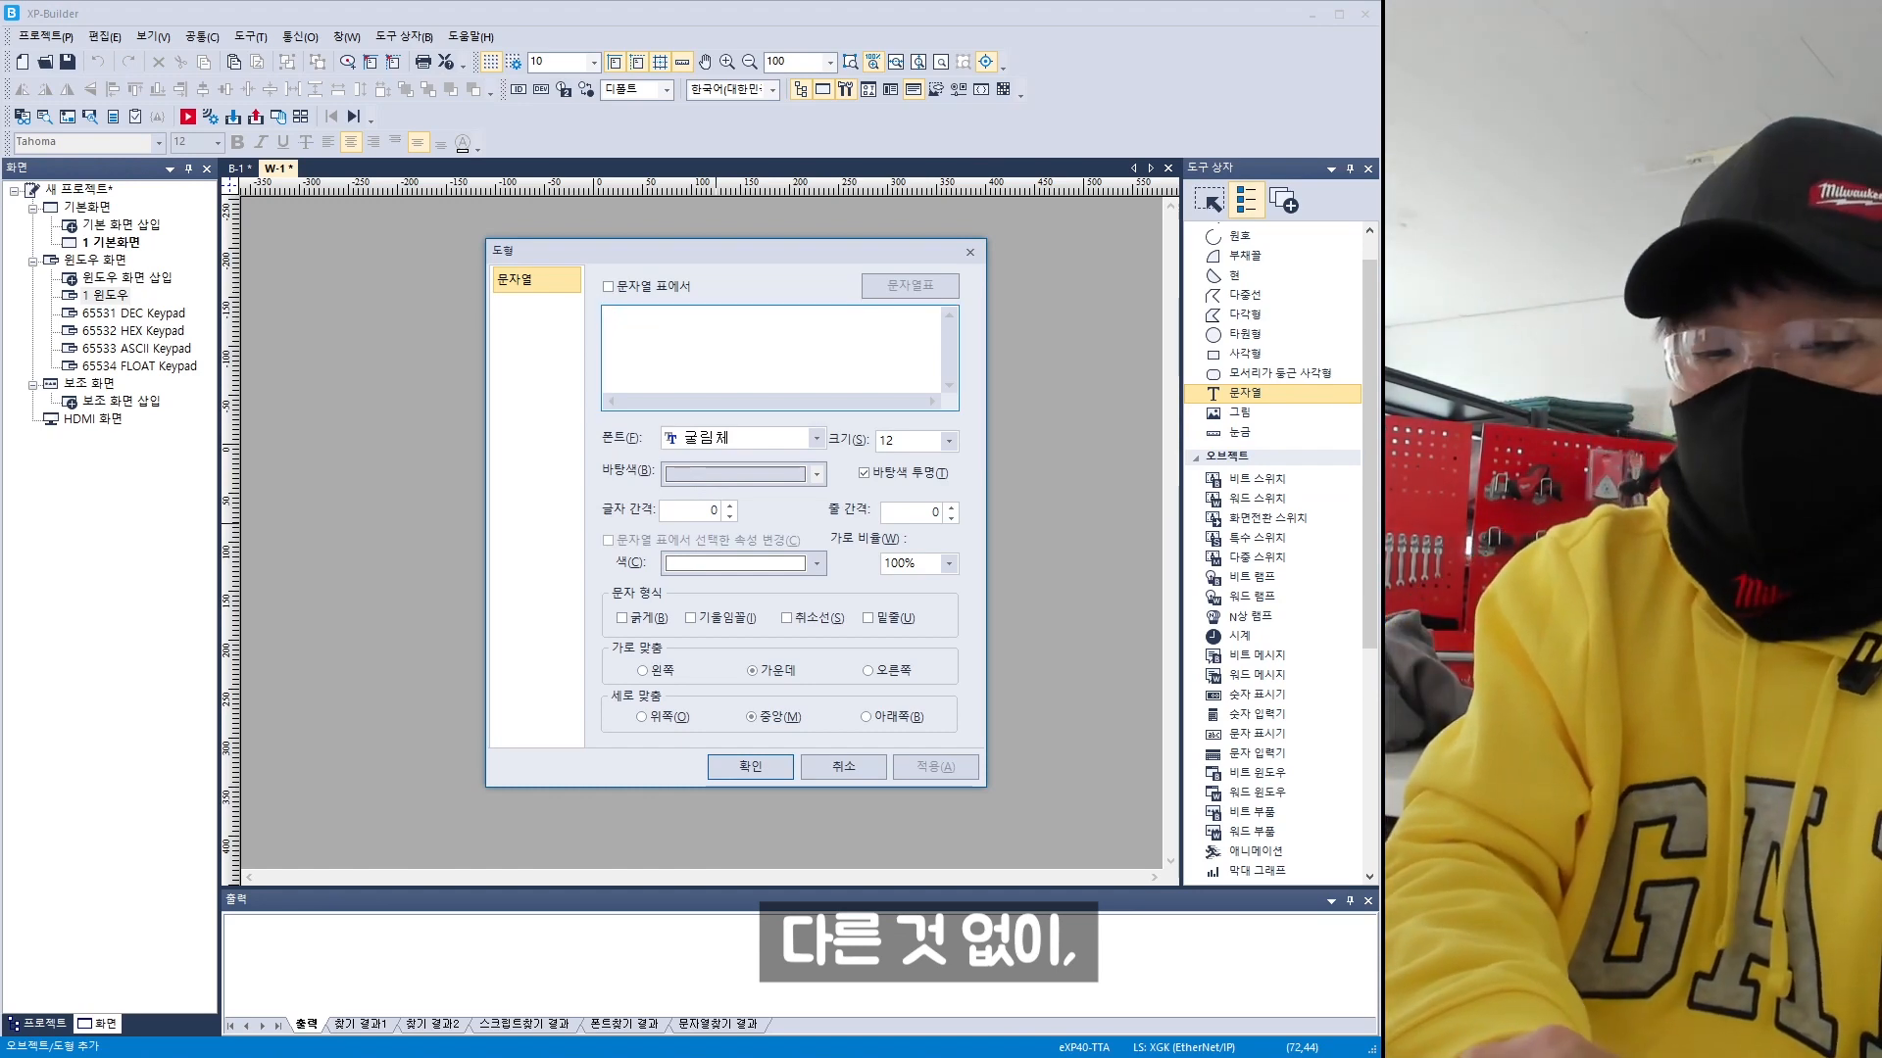
text(갭)
click(949, 441)
click(925, 673)
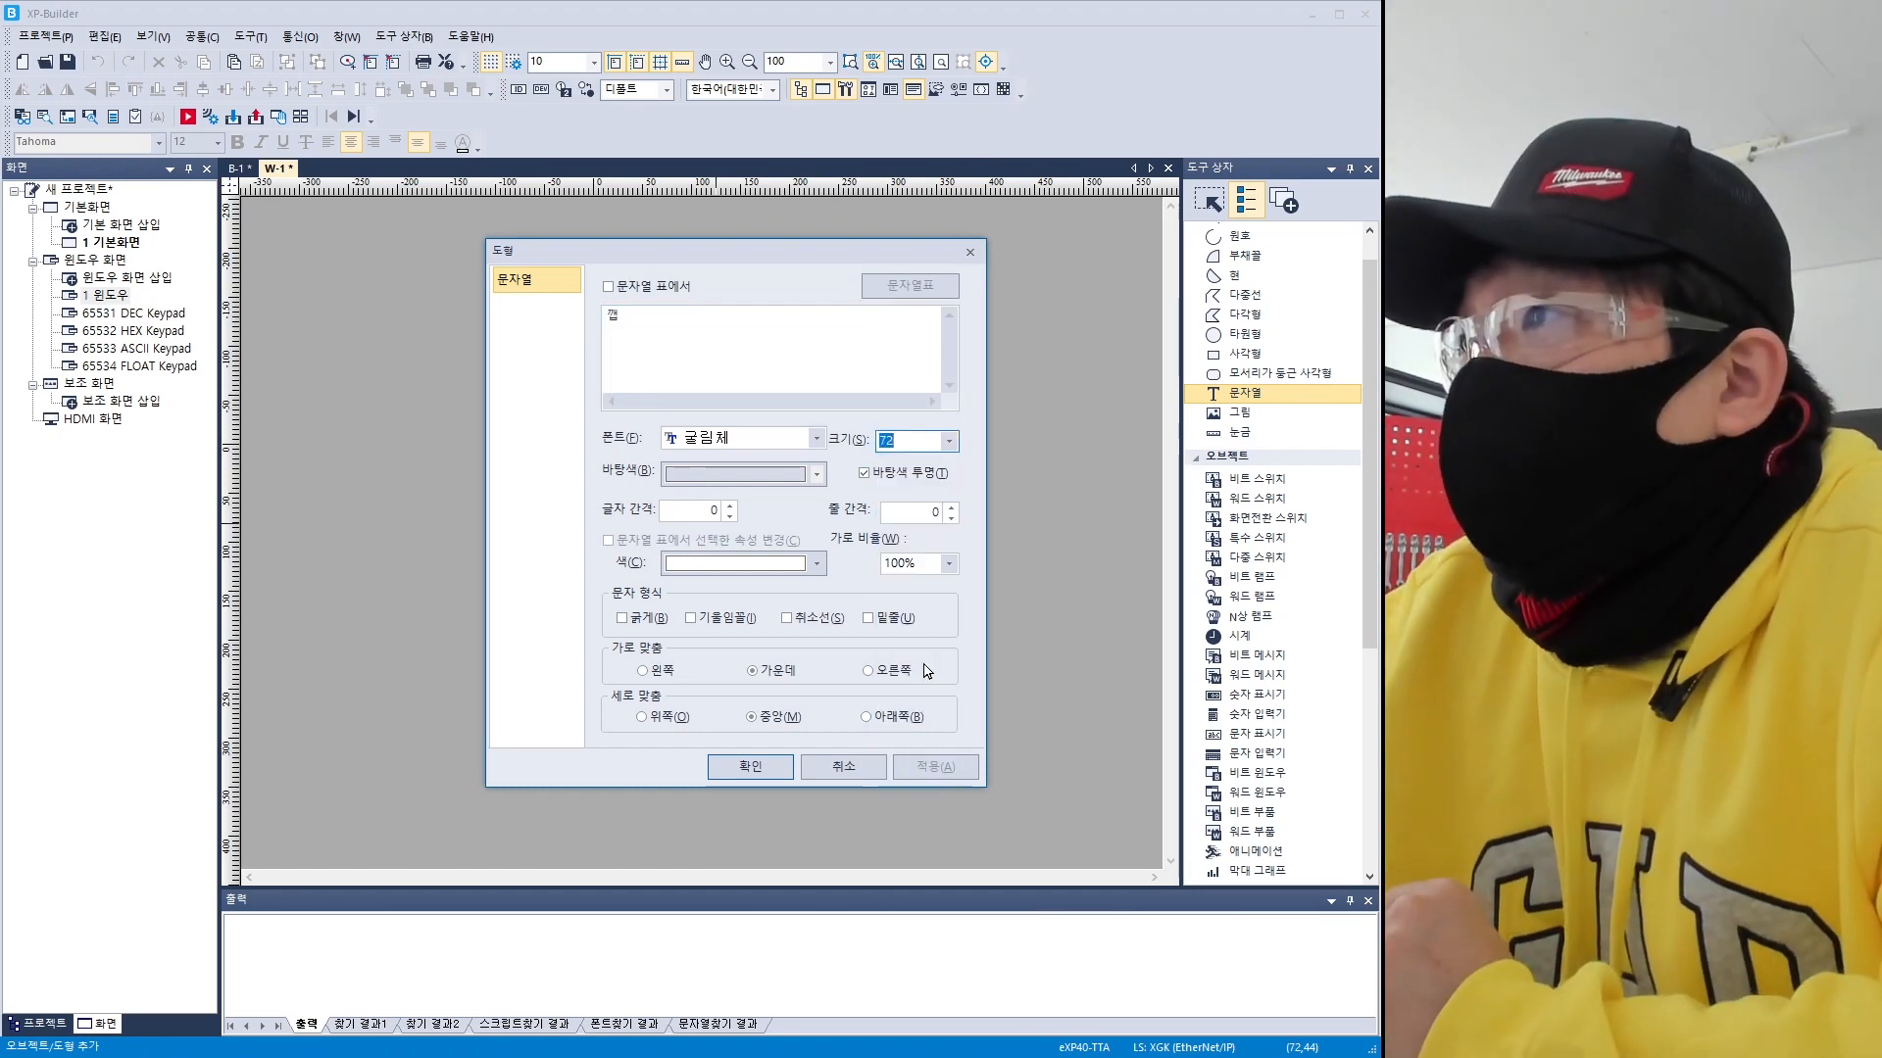
click(751, 767)
mouse_move(718, 546)
mouse_down()
mouse_move(739, 564)
mouse_move(718, 546)
mouse_up()
click(809, 659)
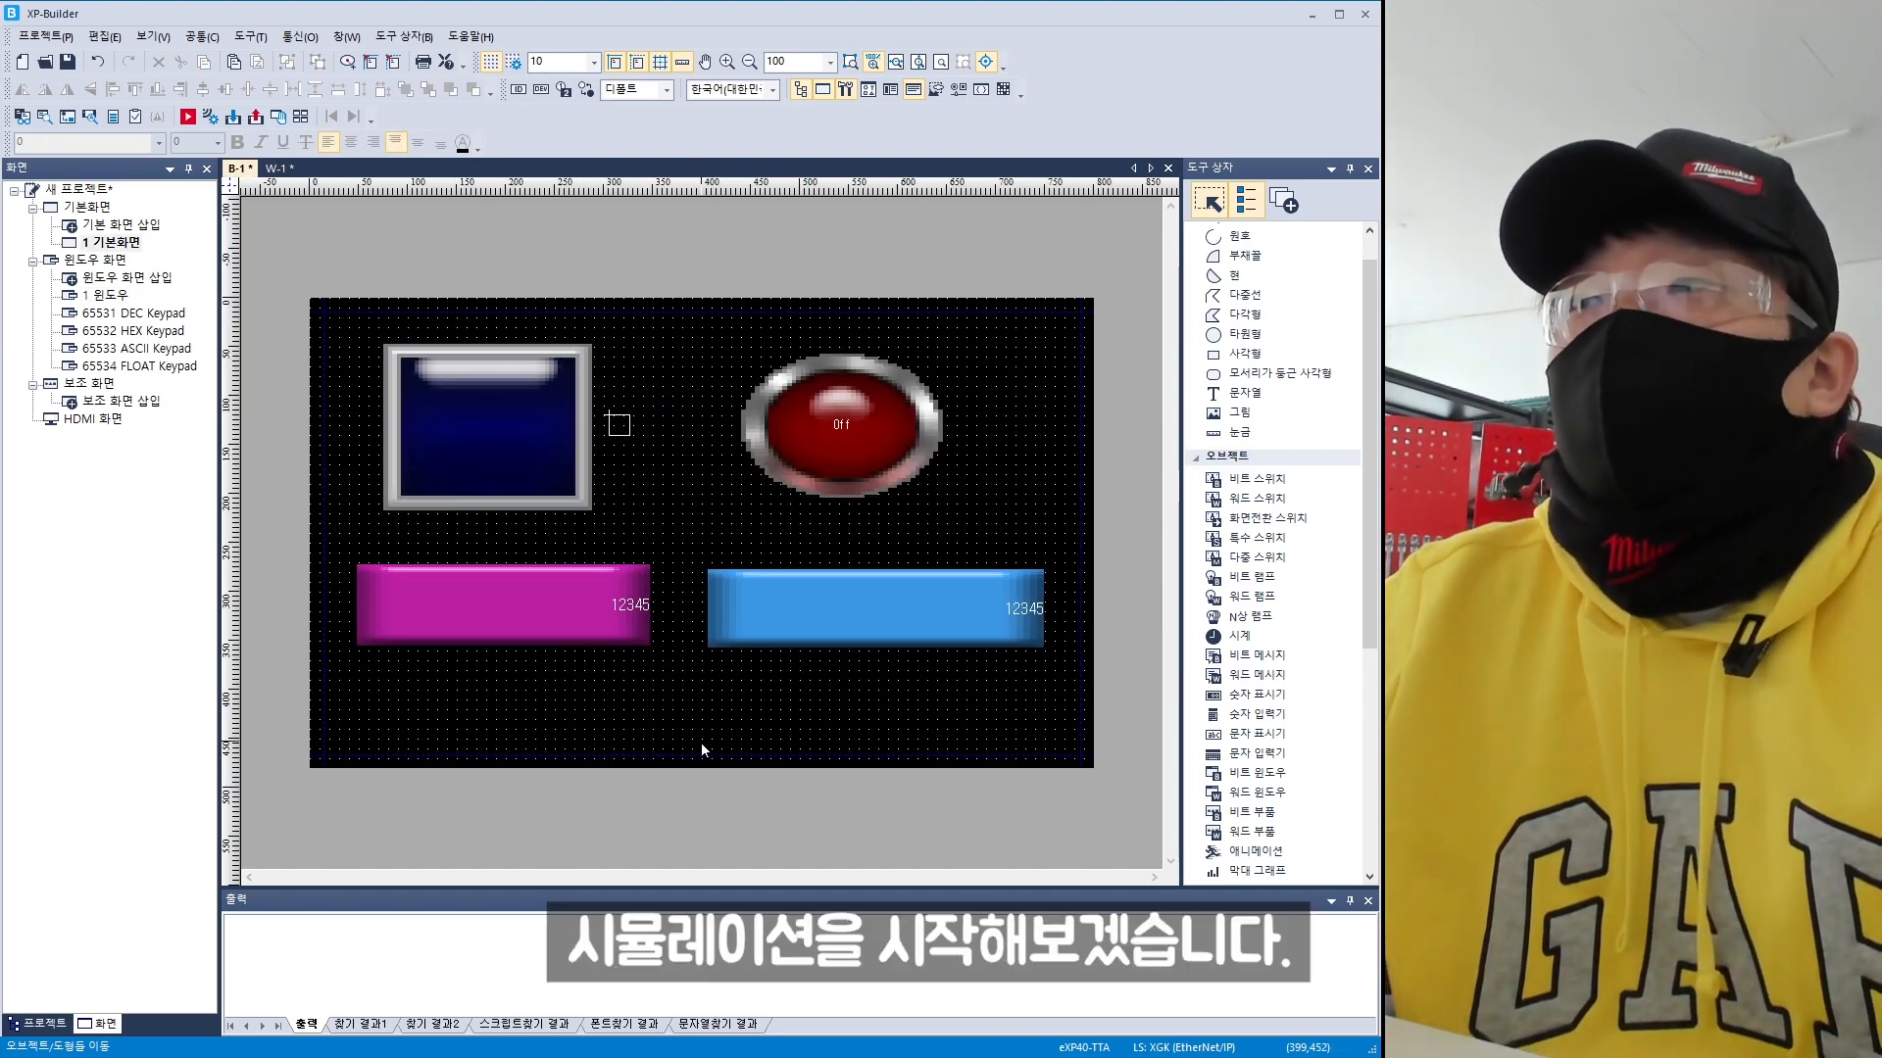
- Run the simulation of screen B-1 and operate the bit switch to test the pop-up window
key(F5)
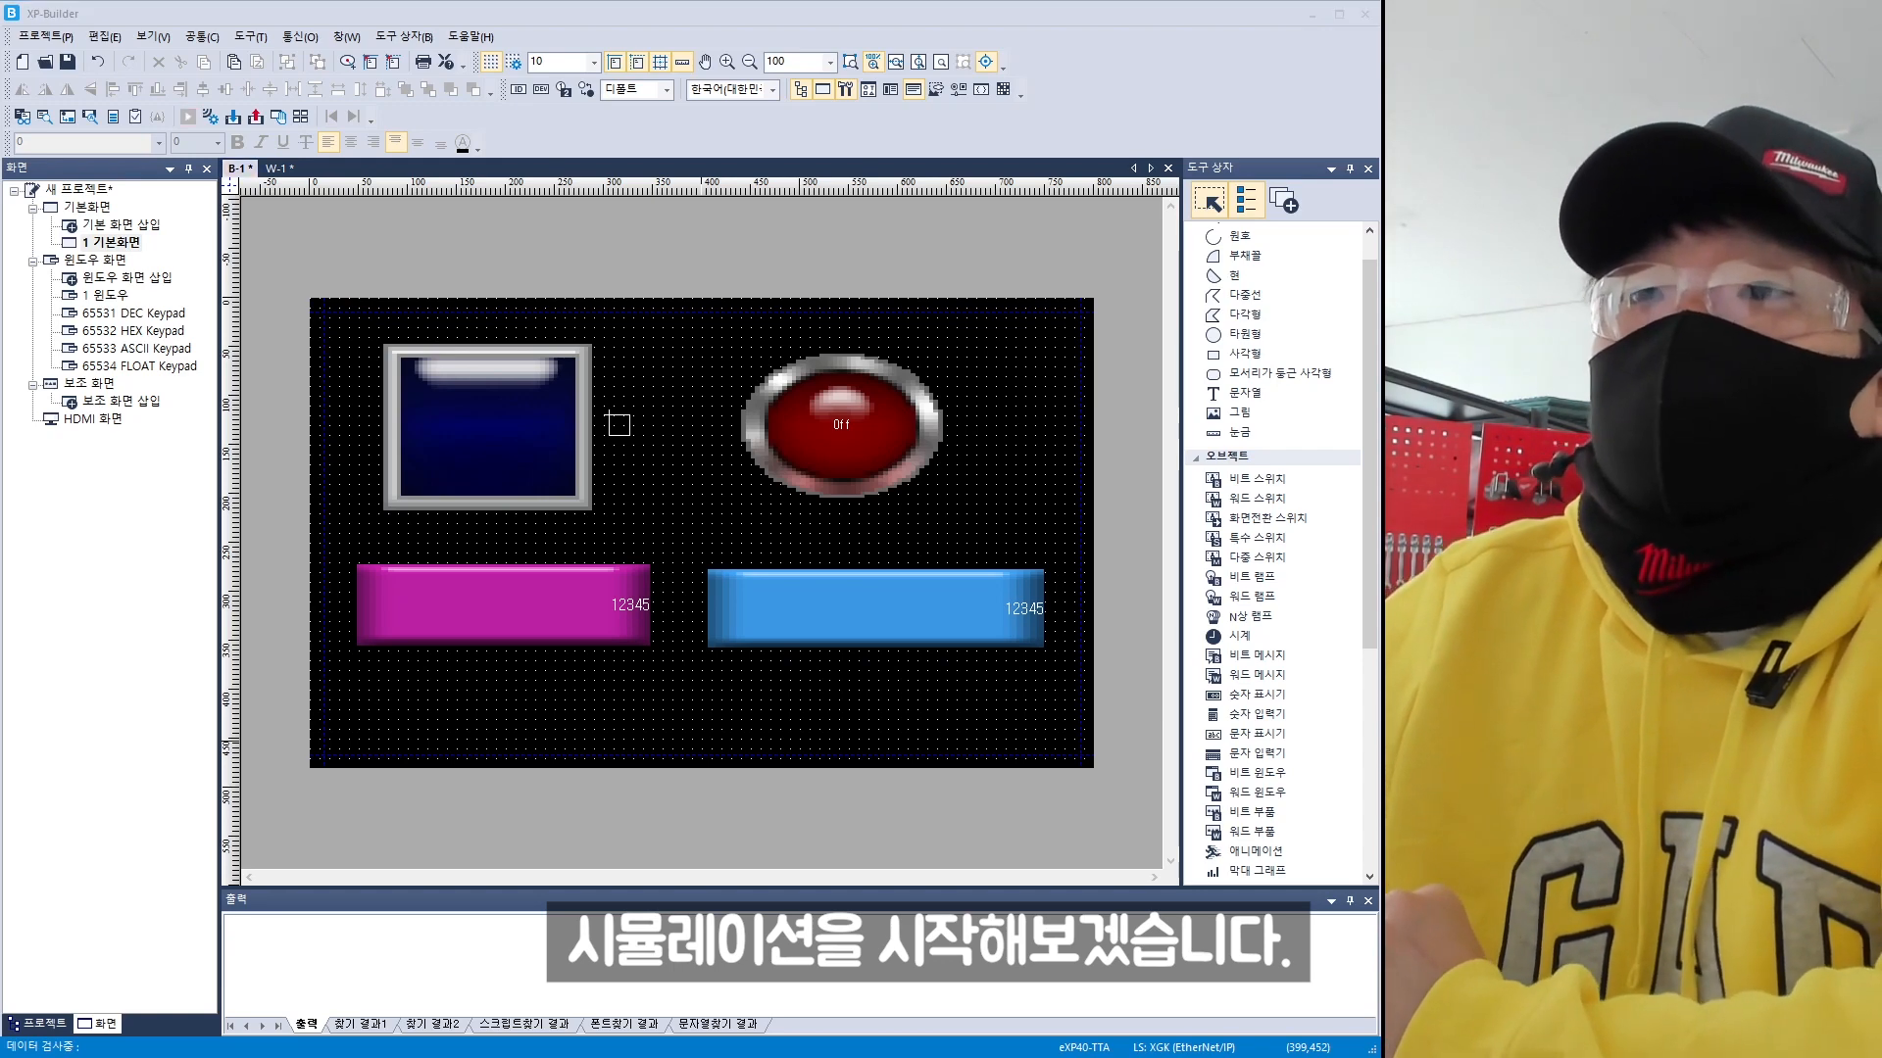
click(468, 467)
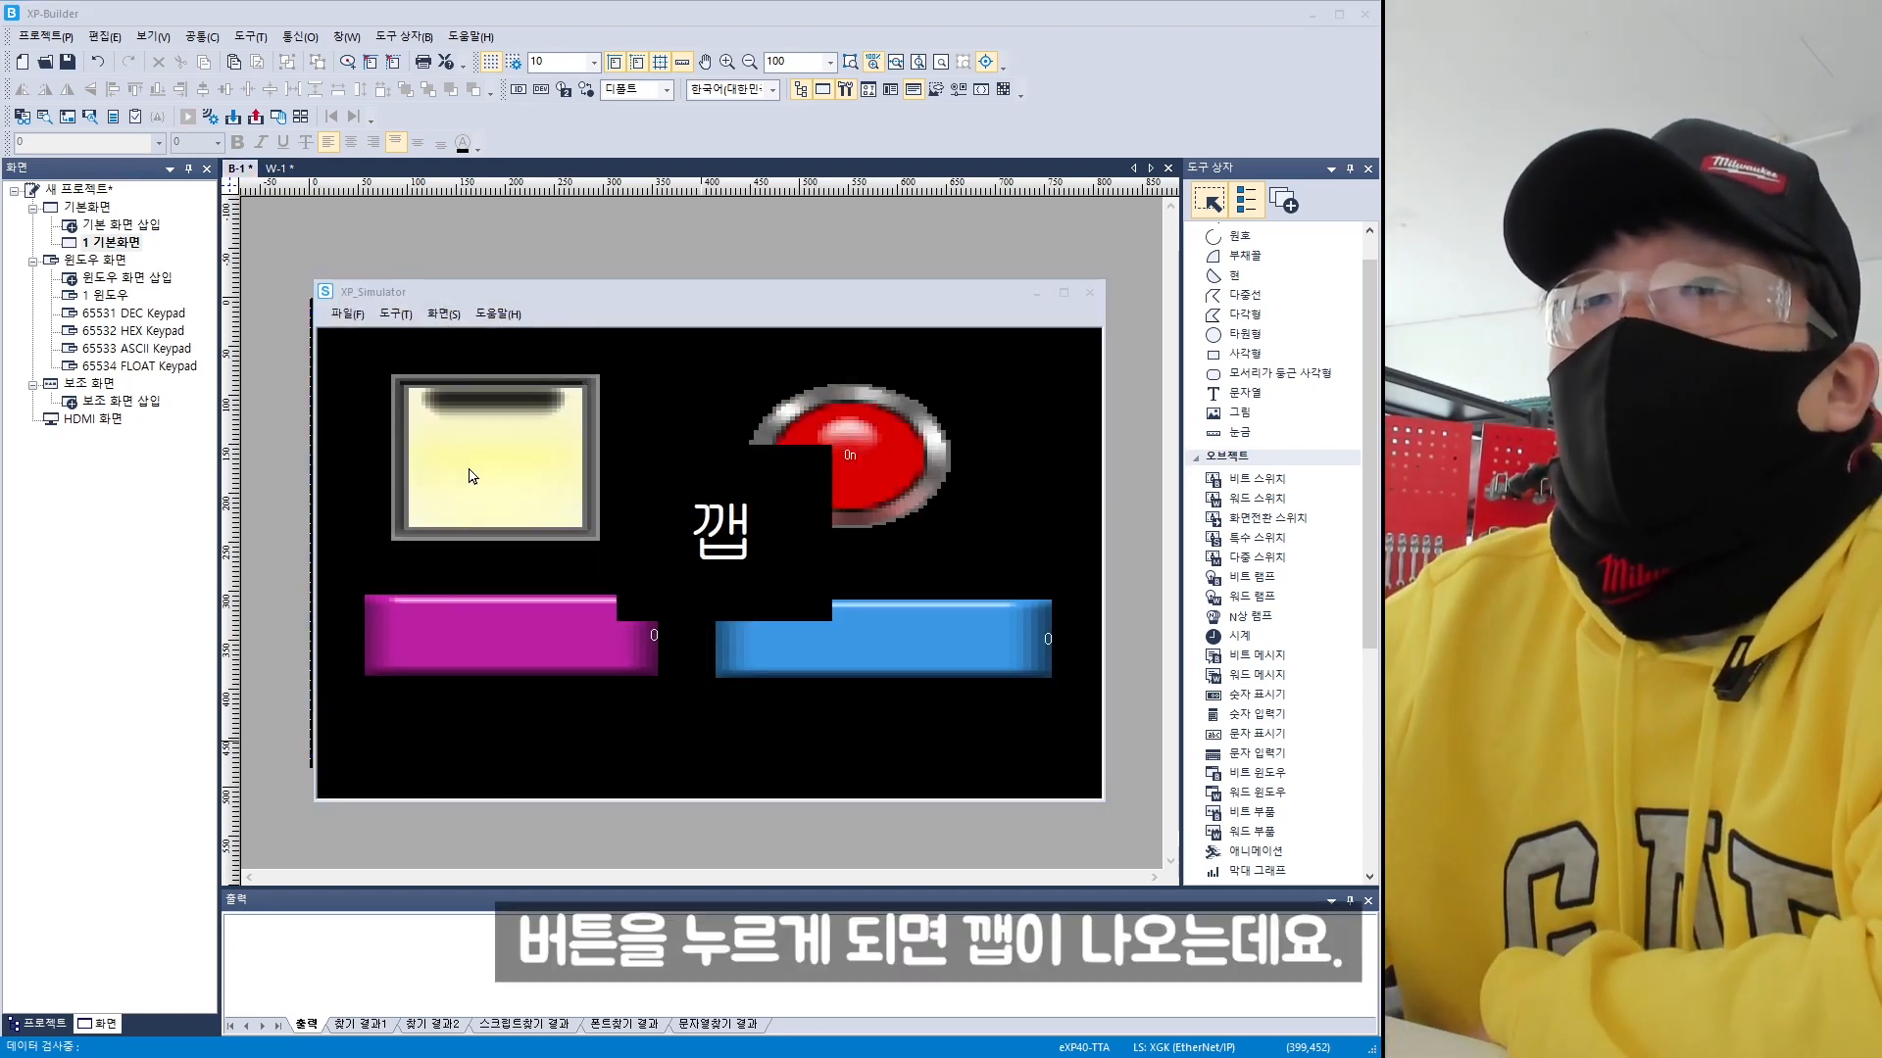
click(468, 469)
click(469, 468)
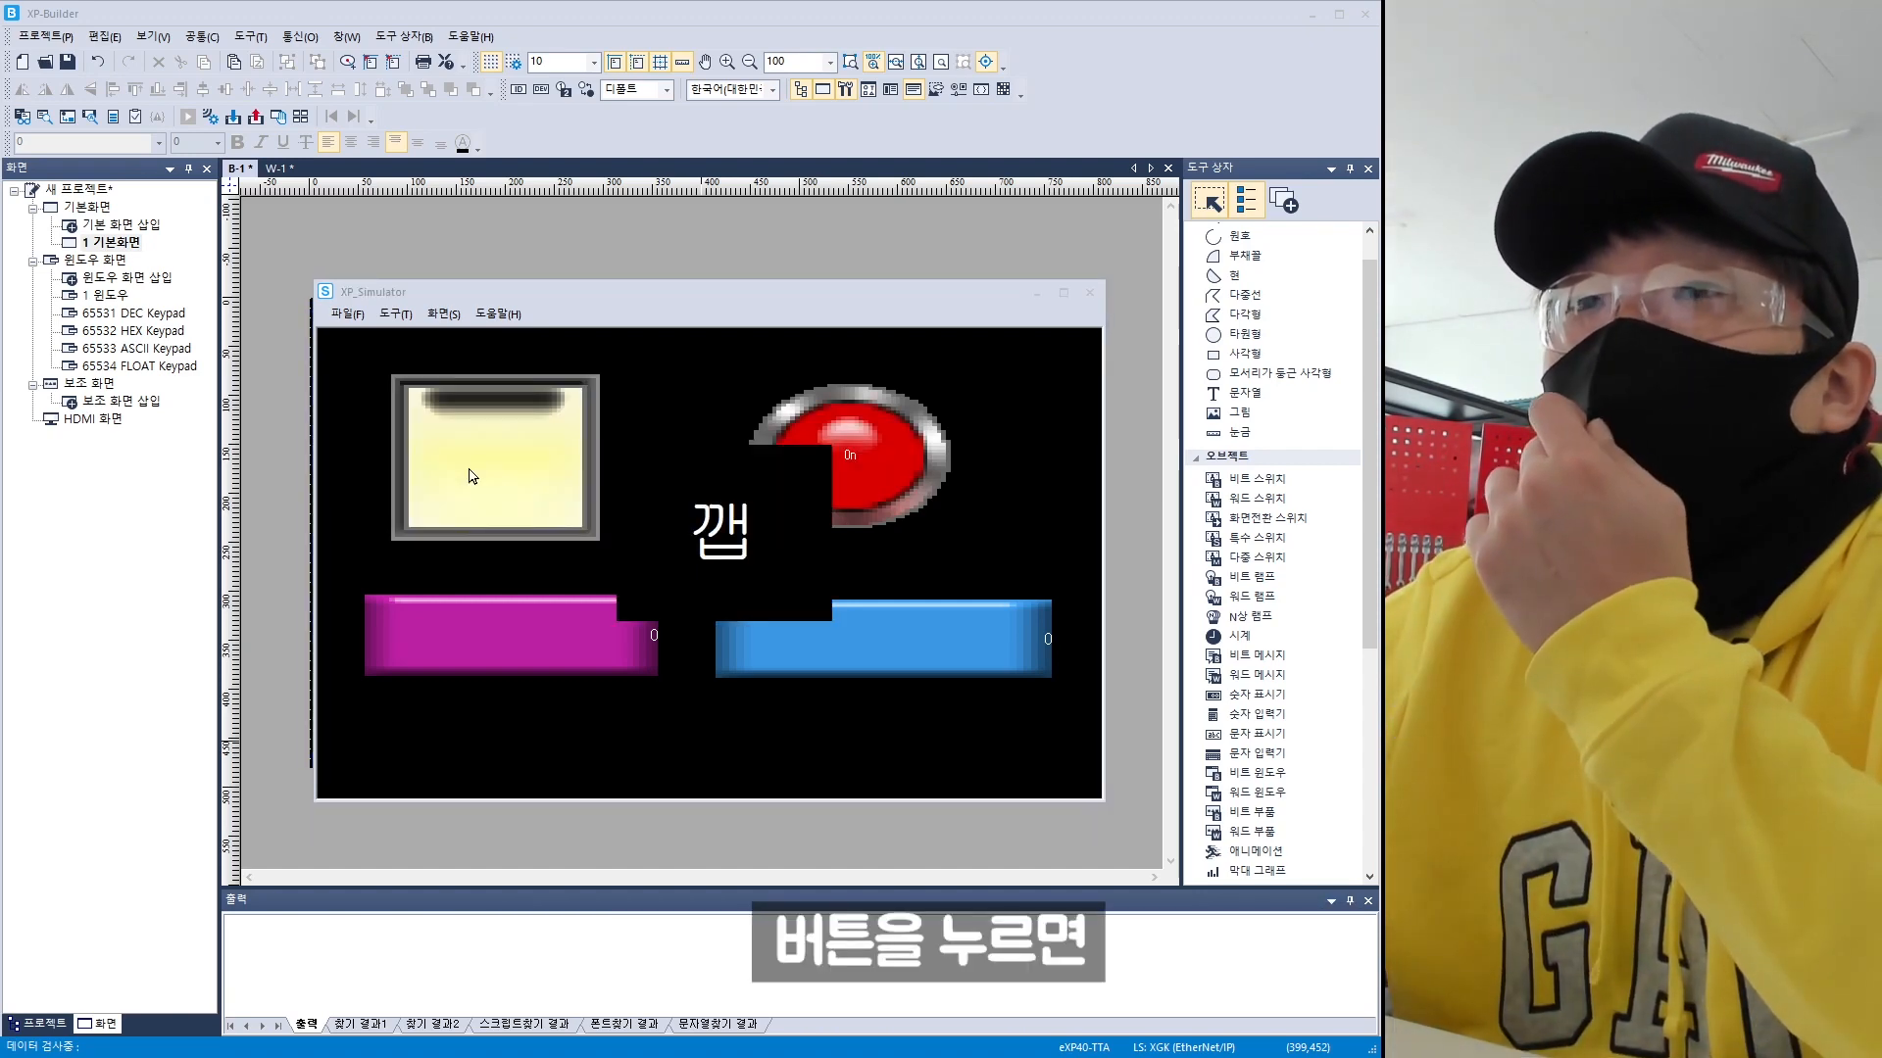